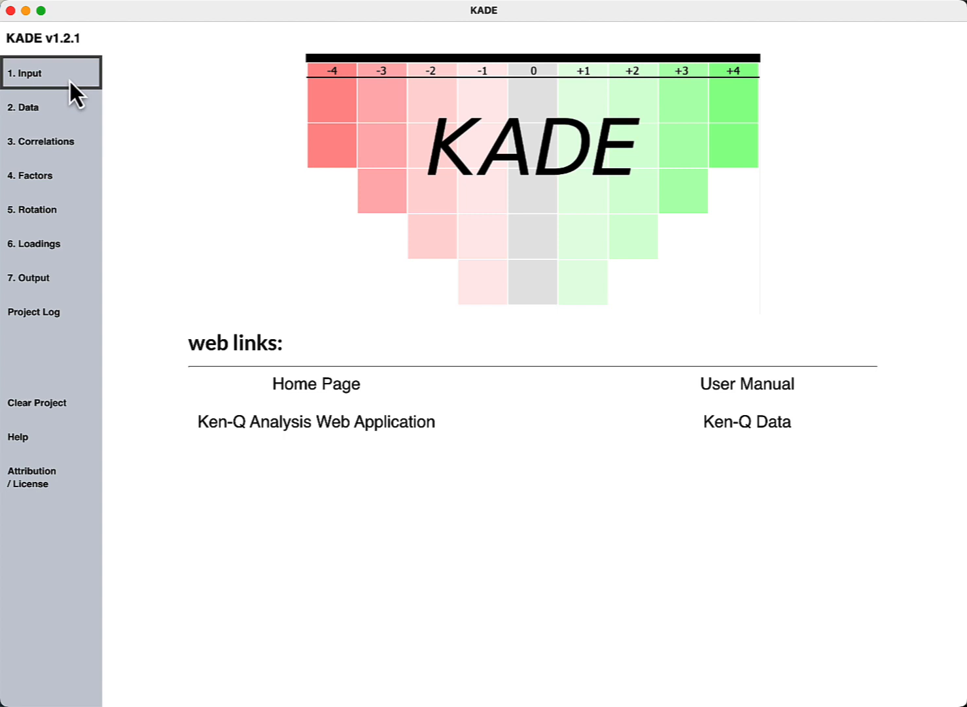
- Open KADE's 1. Input page, then switch to the Food-2023-Ken-q-analysis Type 1 Excel workbook
click(70, 81)
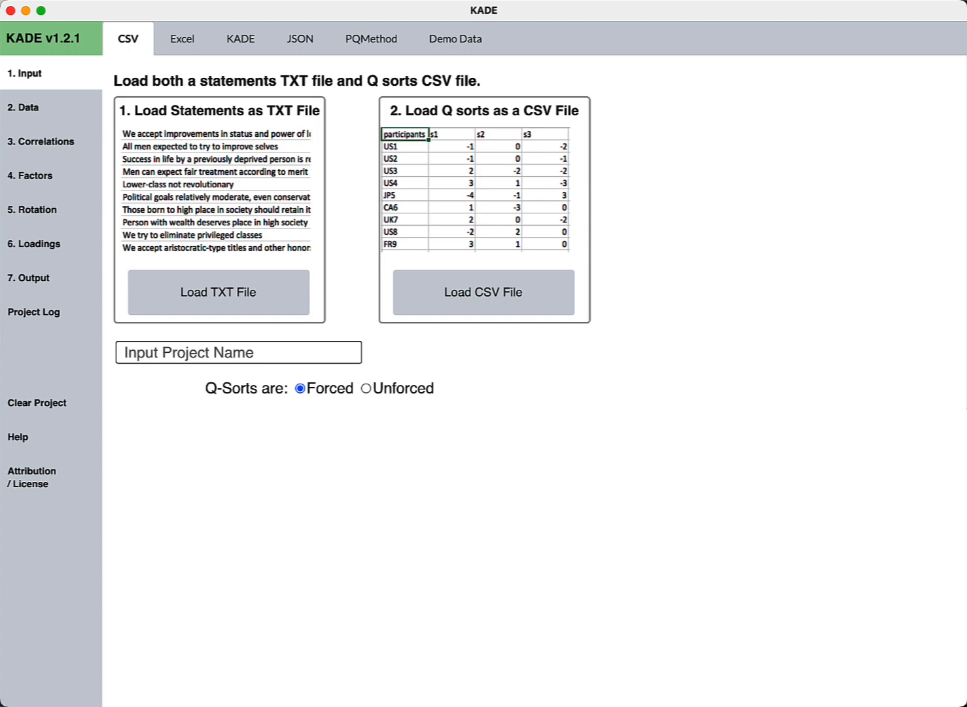
key(super+Tab)
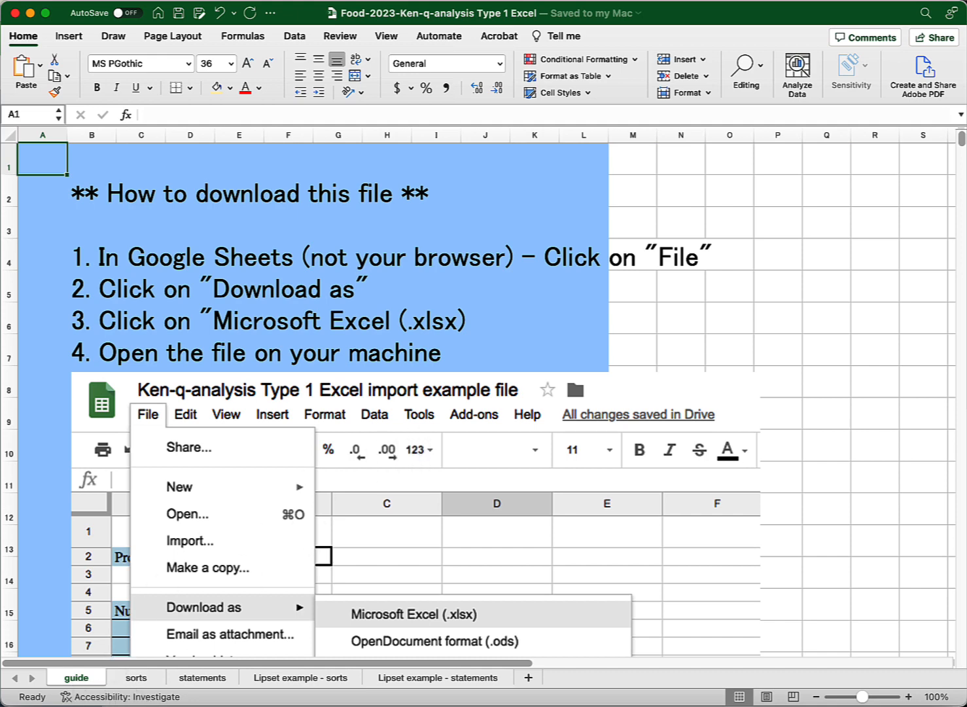
- Compare the Lipset example sorts and statements sheets with the workbook's own 38-item statements sheet, ending on sorts
click(330, 684)
click(413, 684)
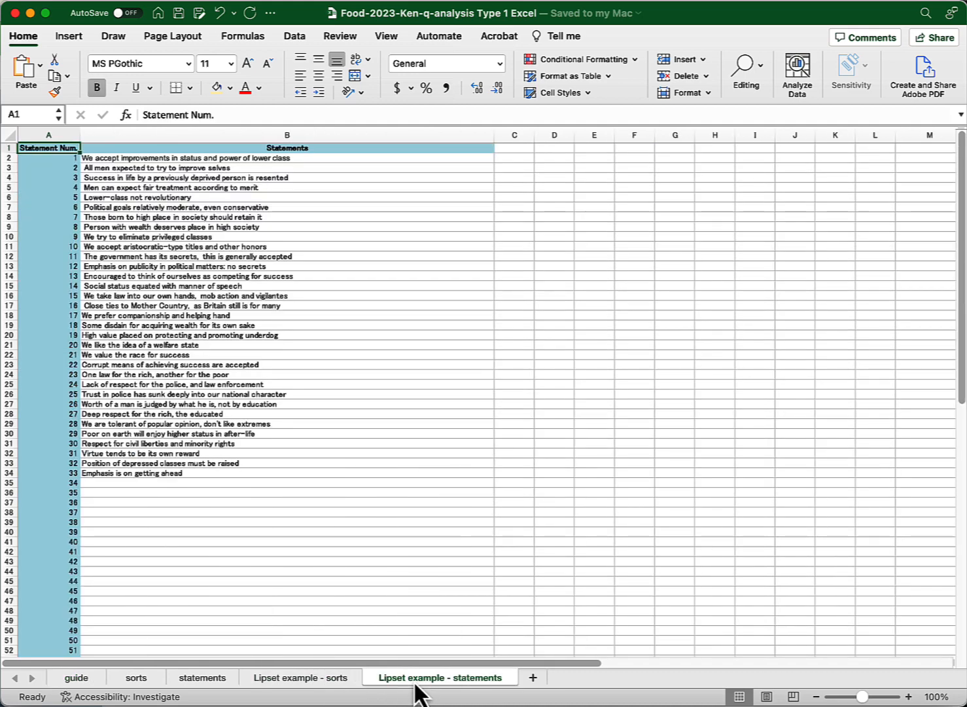
click(345, 687)
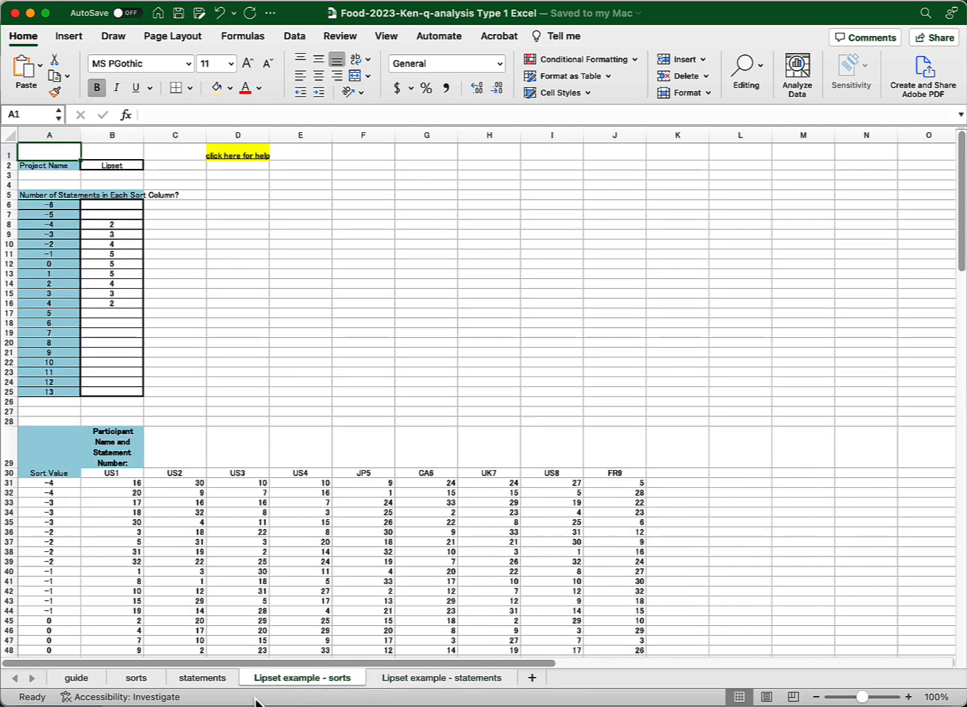
click(139, 682)
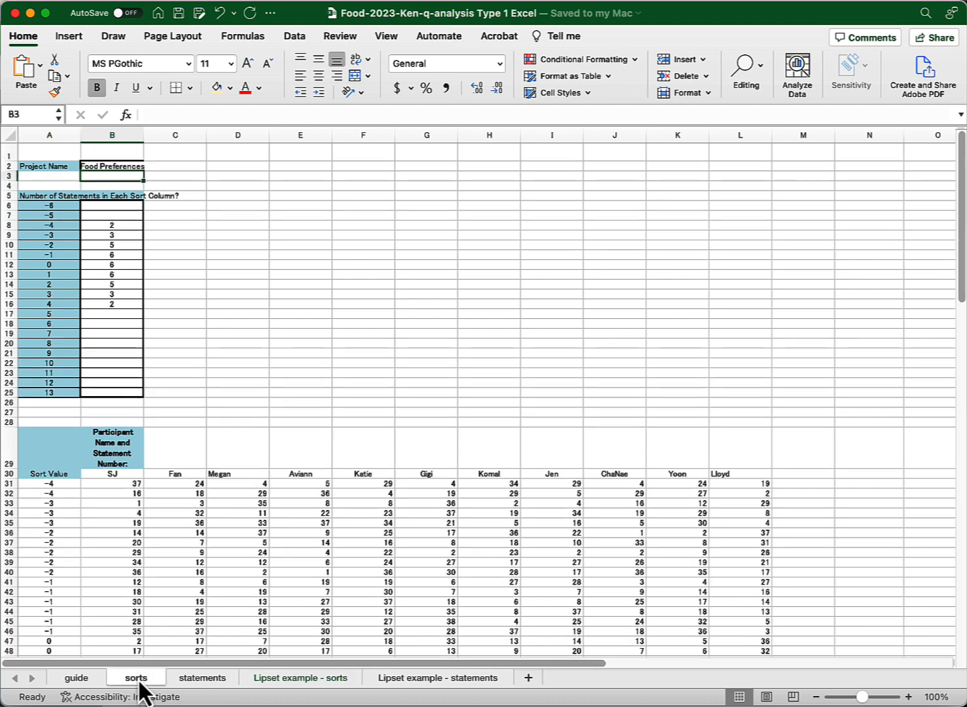
click(191, 681)
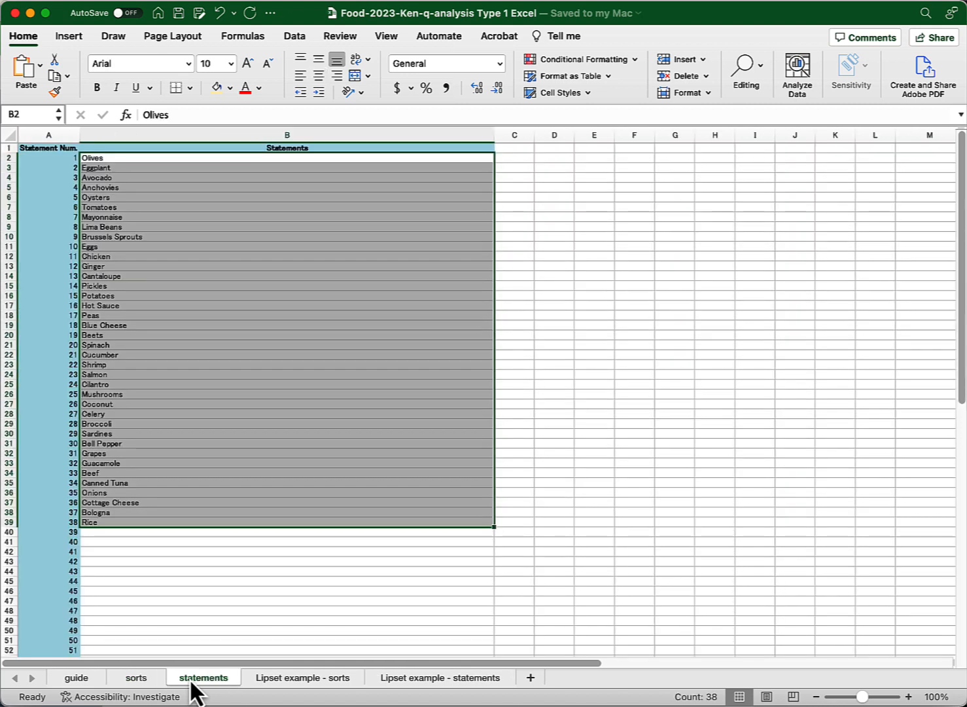
click(212, 555)
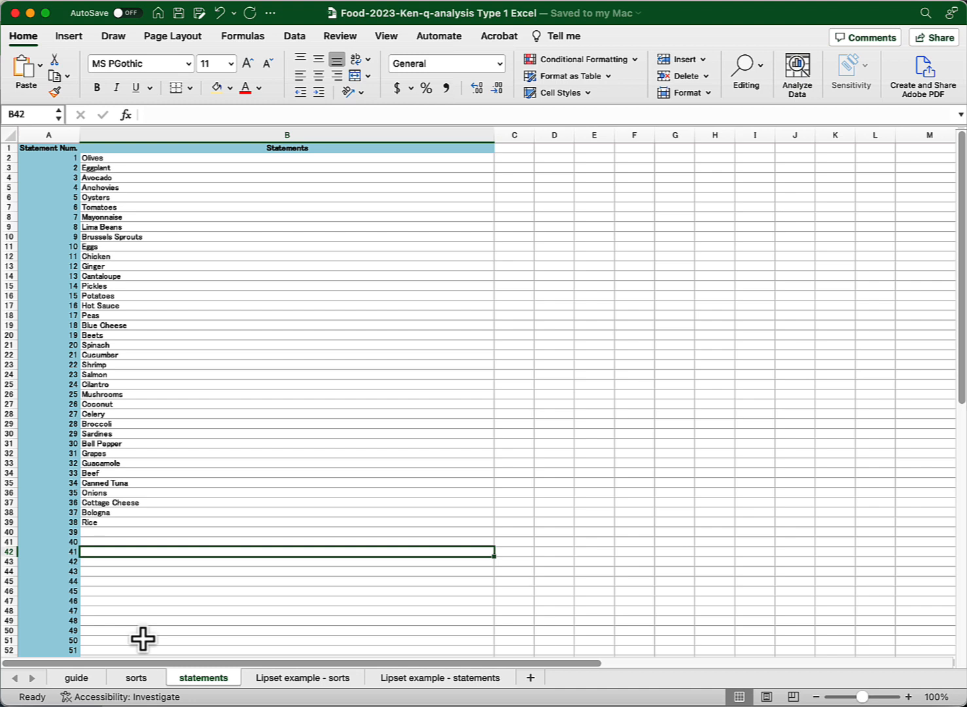
click(136, 681)
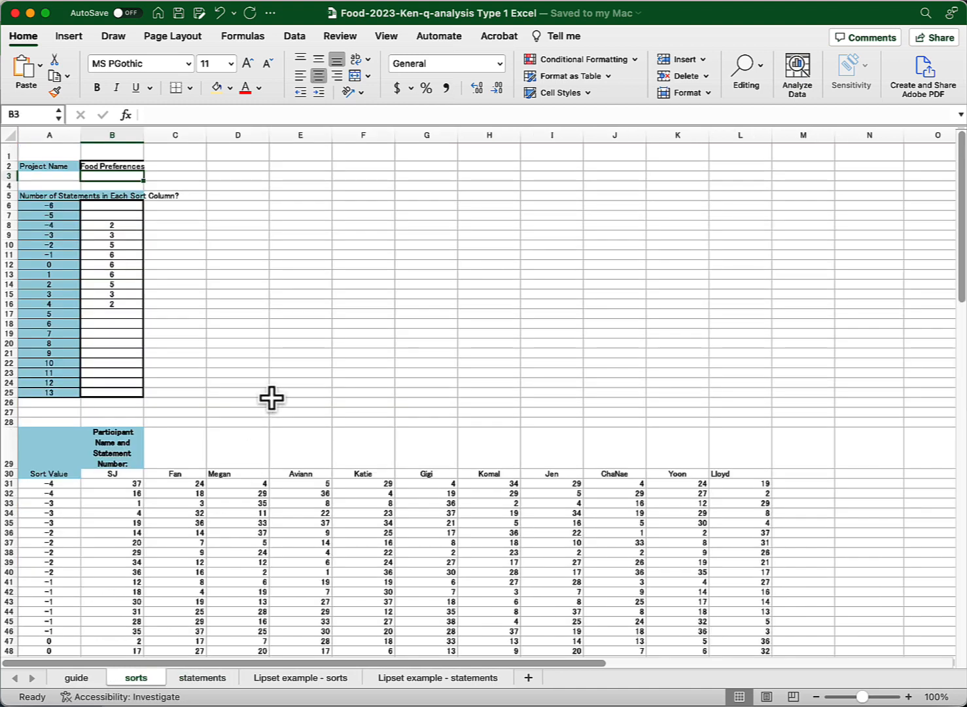
- Scroll down through the ten participants' sort columns on the sorts sheet and back to the top
scroll(271, 397, down, 6)
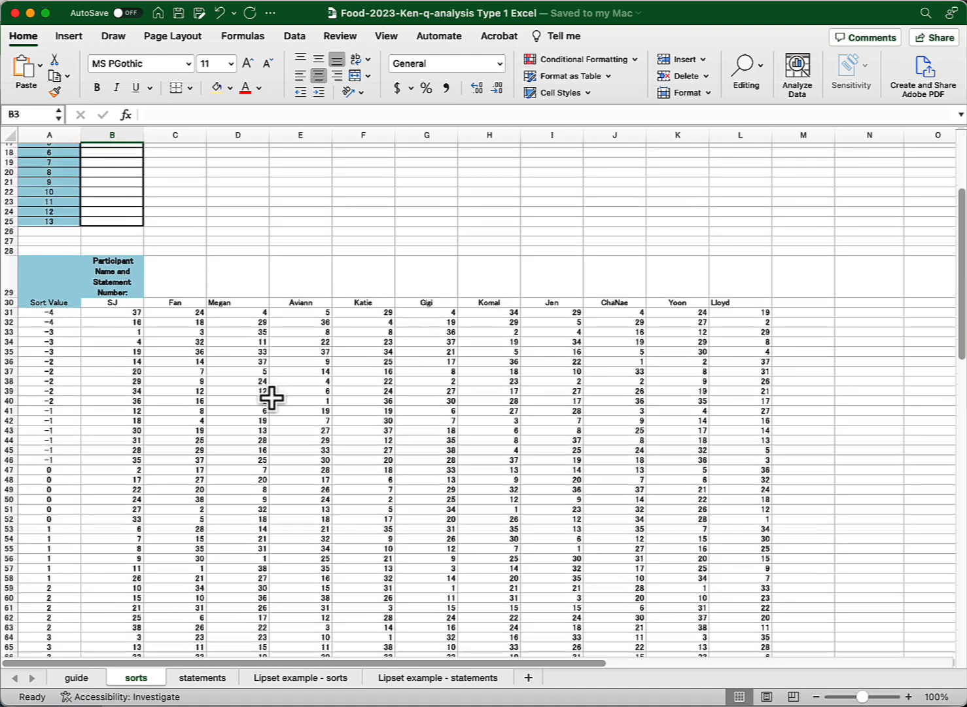
scroll(271, 397, down, 3)
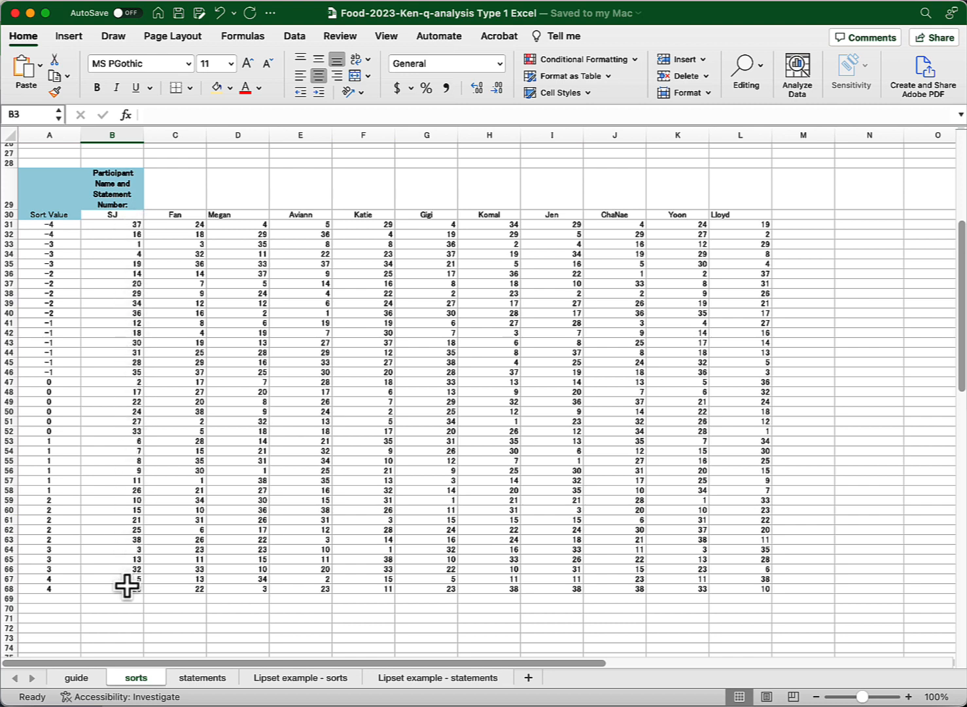
scroll(126, 585, up, 10)
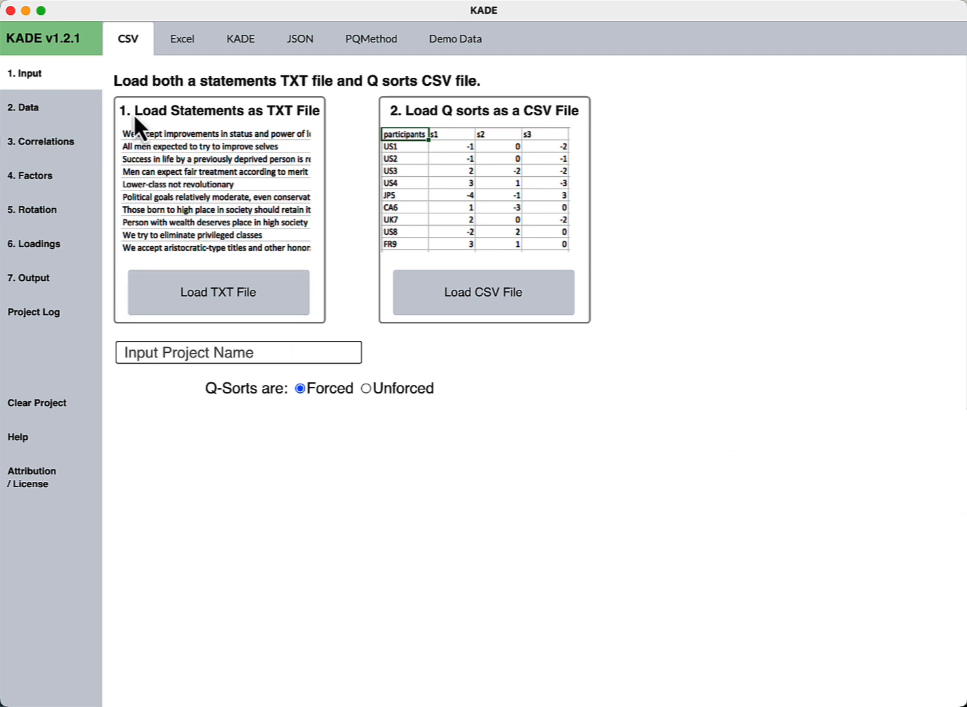
- Review KADE's Excel and PQMethod input options, then bring Lloyd's Q Sort Tool forward
click(187, 50)
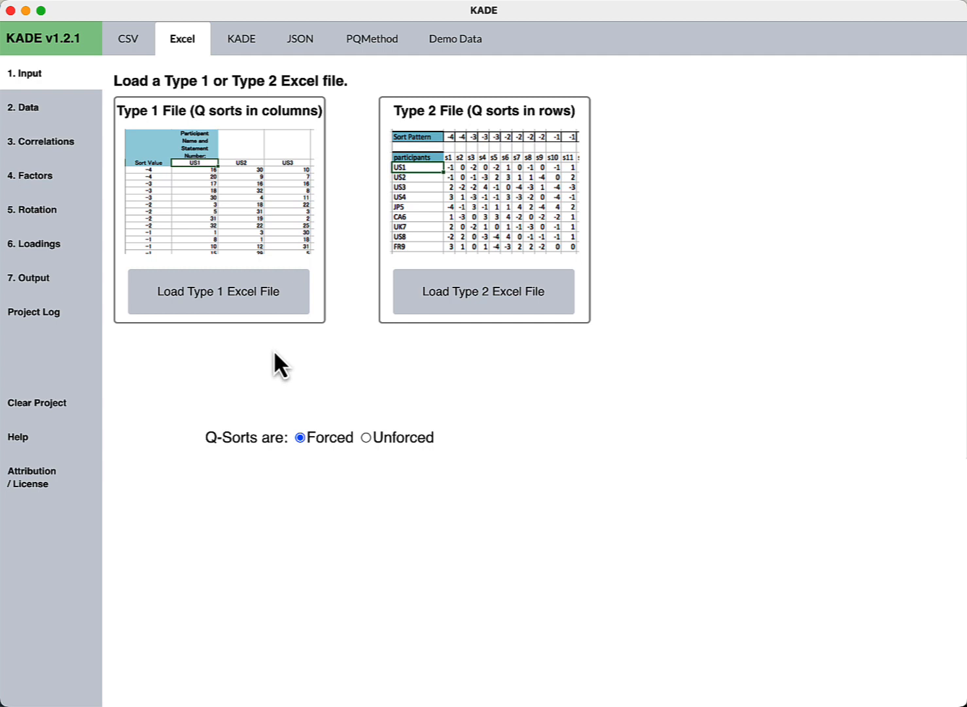
click(373, 52)
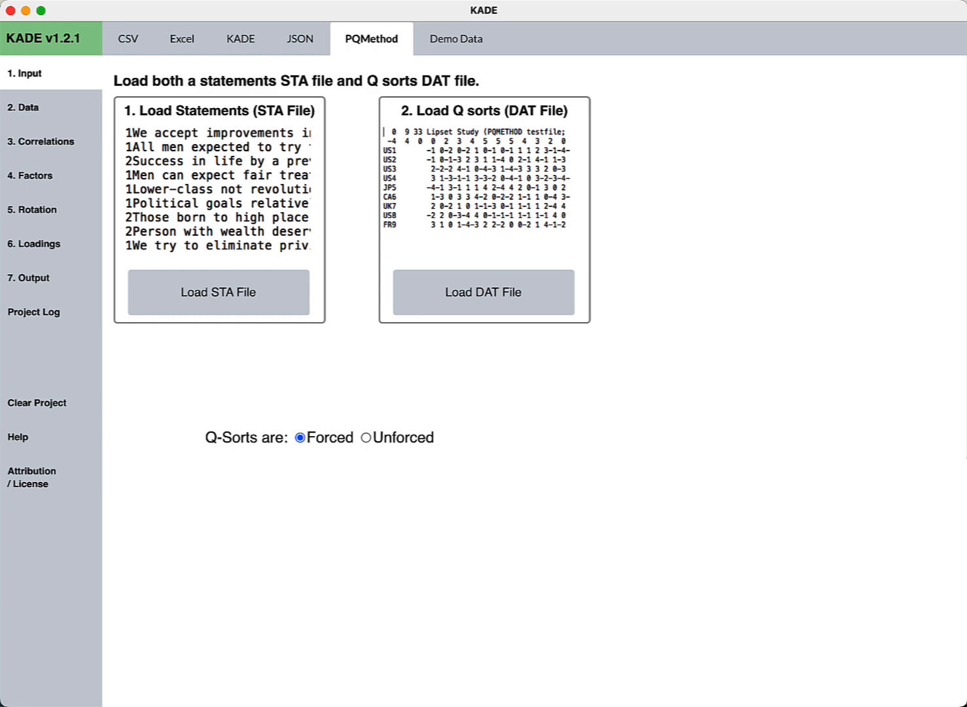
key(super+Tab)
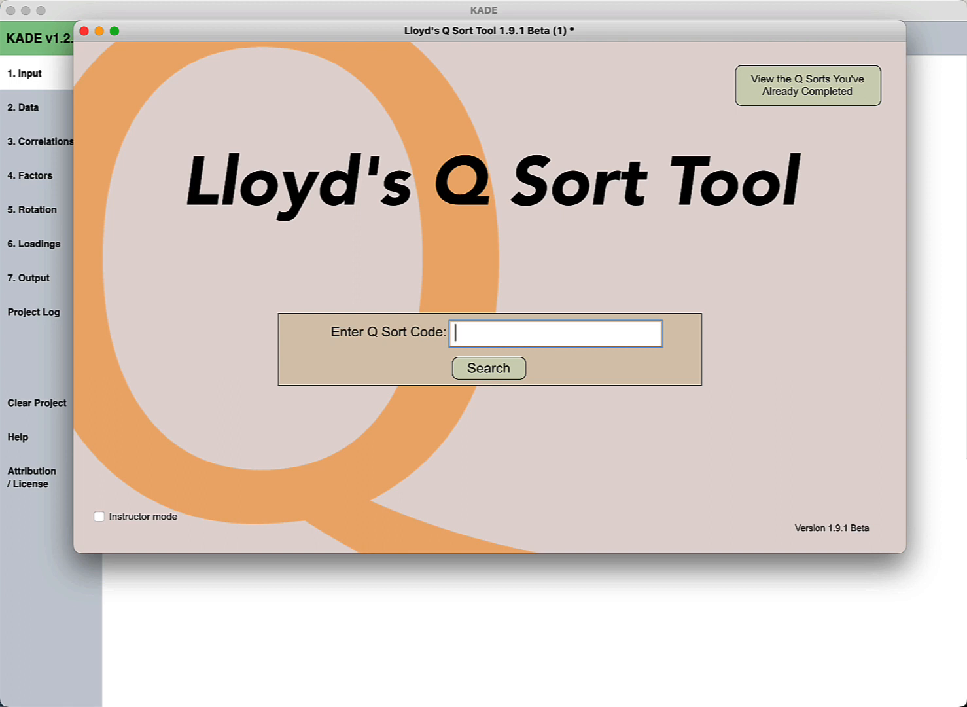
- Enable instructor mode and open the research Q sort by its pasted code, showing 12 responses
click(99, 516)
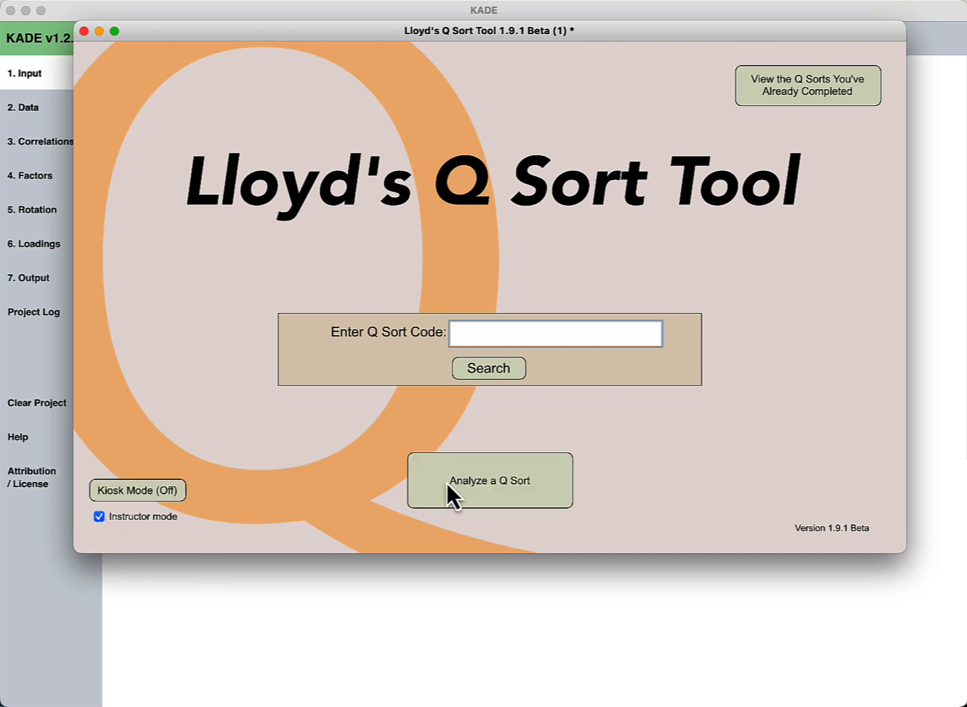
click(495, 481)
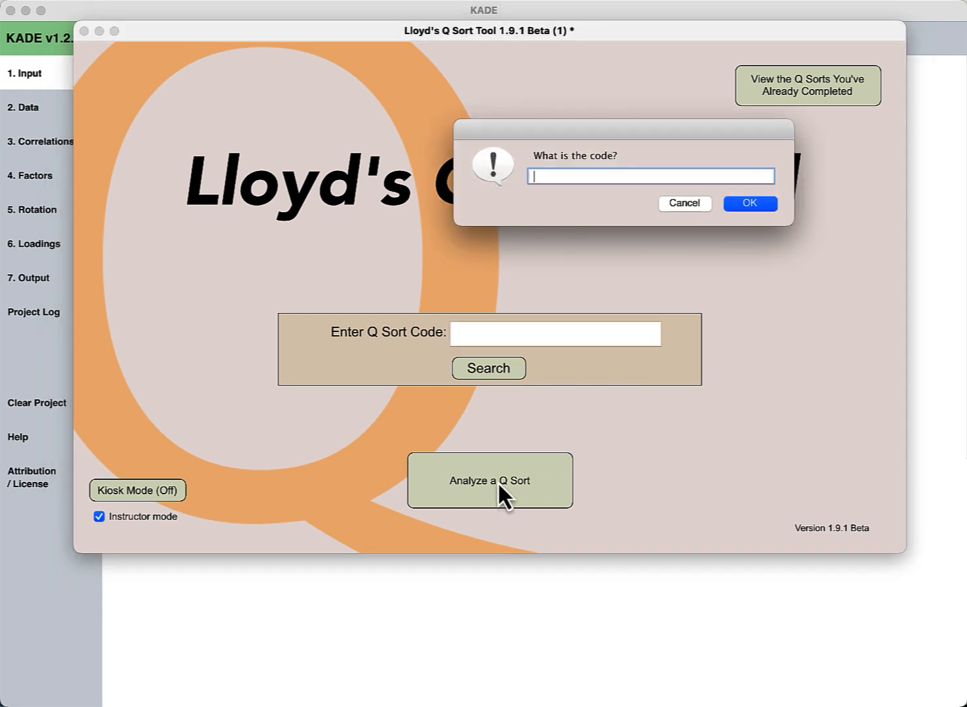
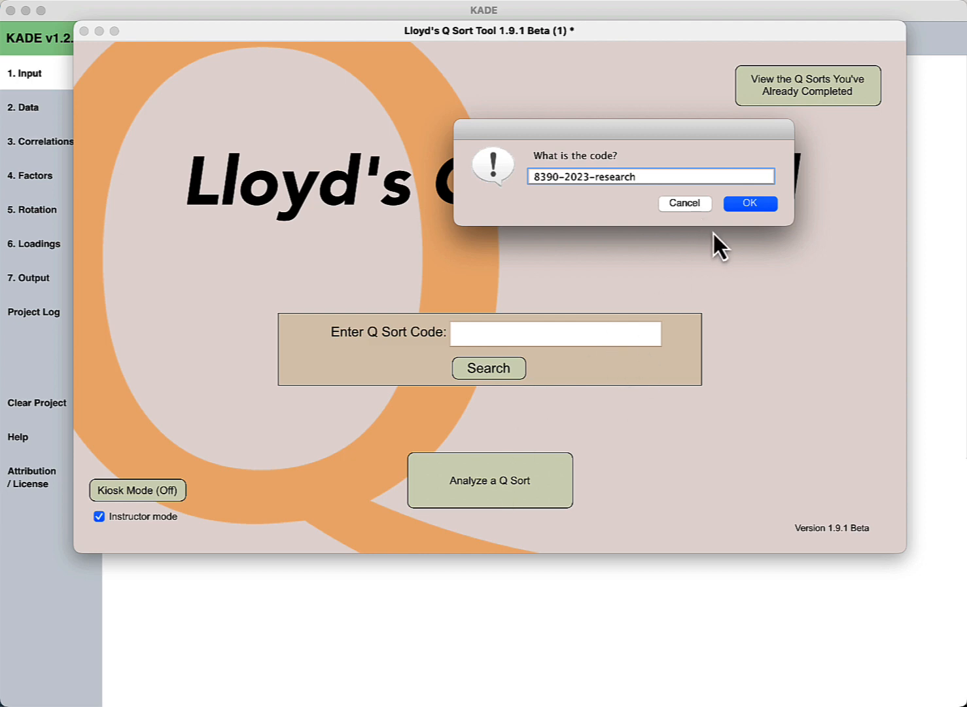
click(748, 204)
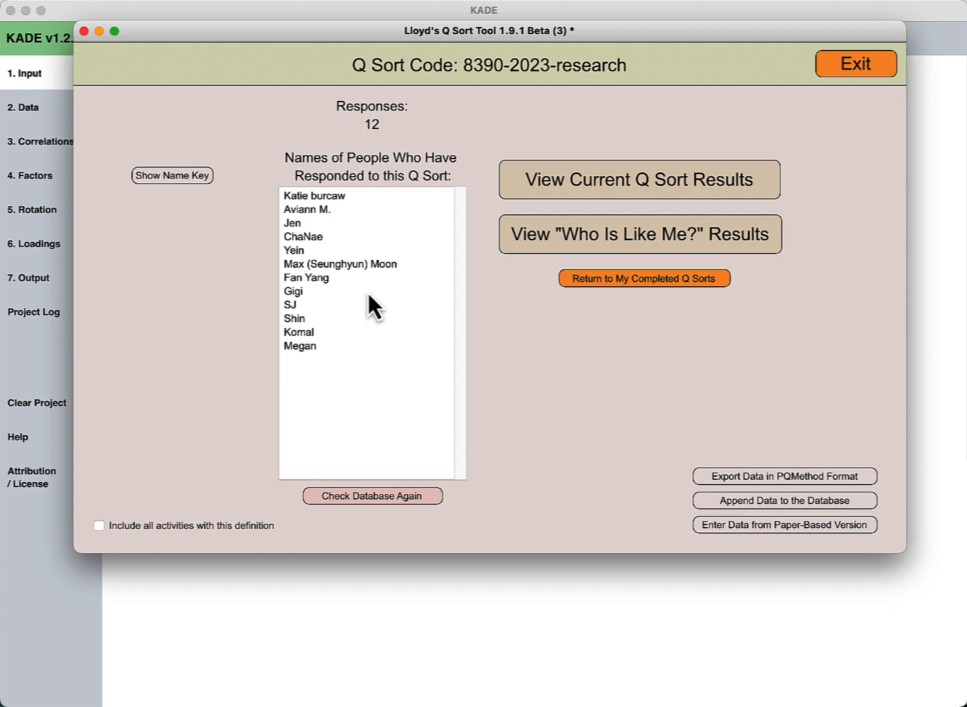
- Show the PQMethod-format export with data for 12 sorts and 38 statements
click(767, 478)
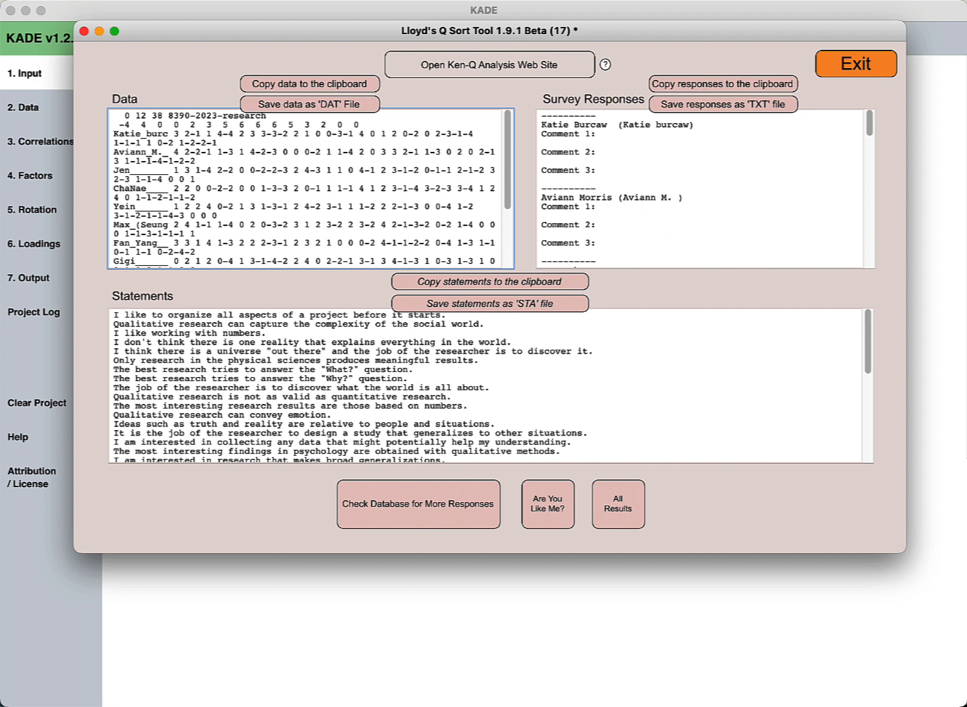
- Save the sort data as a DAT file and the statements as an STA file, then close the tool
click(319, 106)
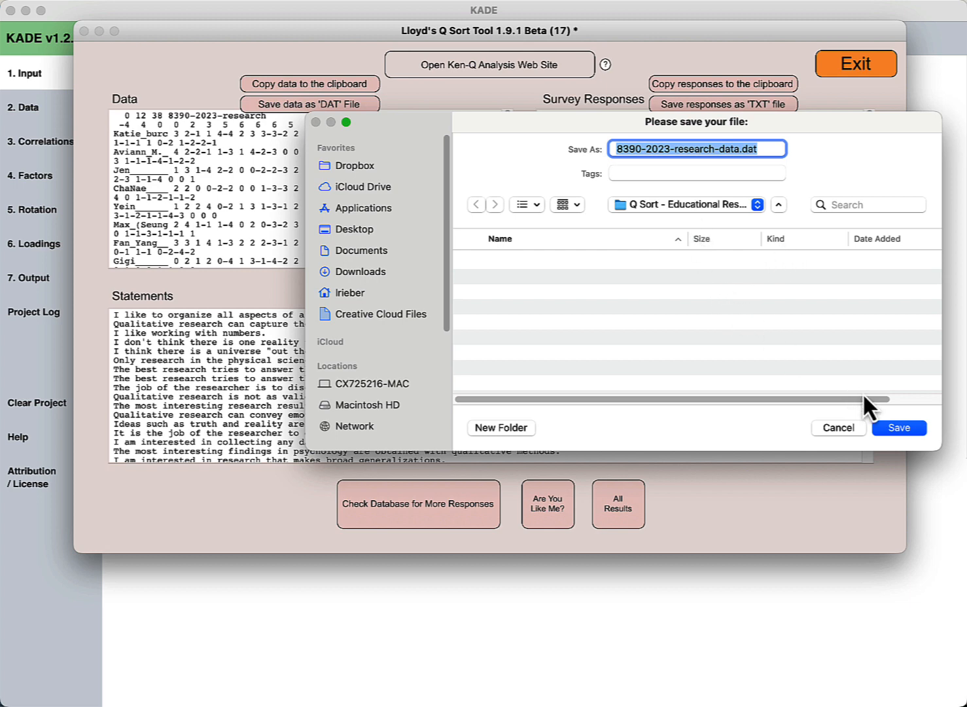
click(899, 428)
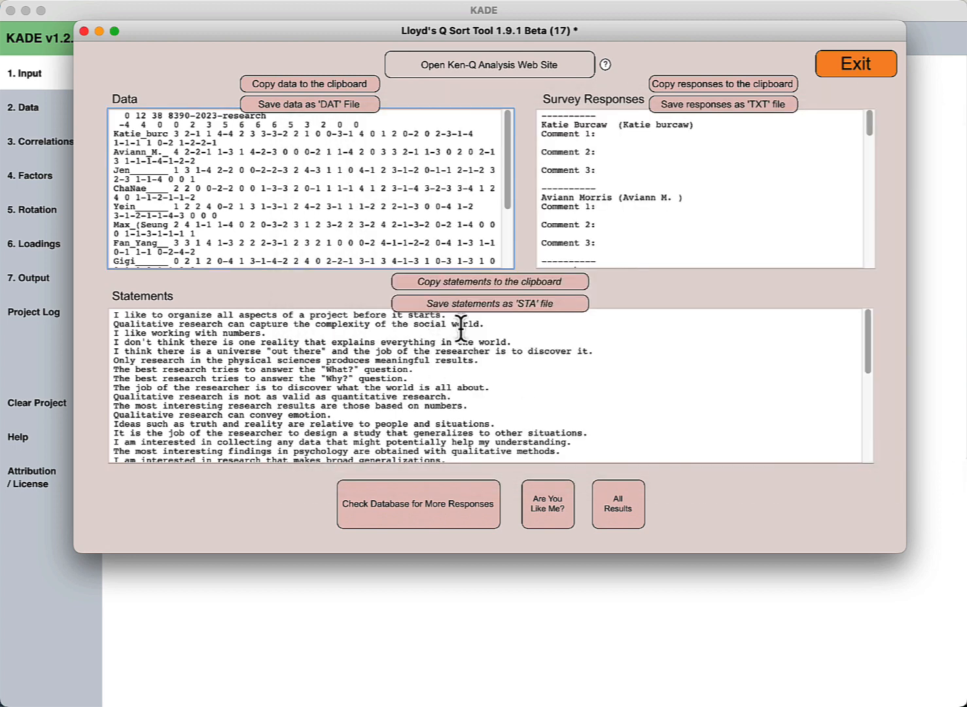
click(476, 305)
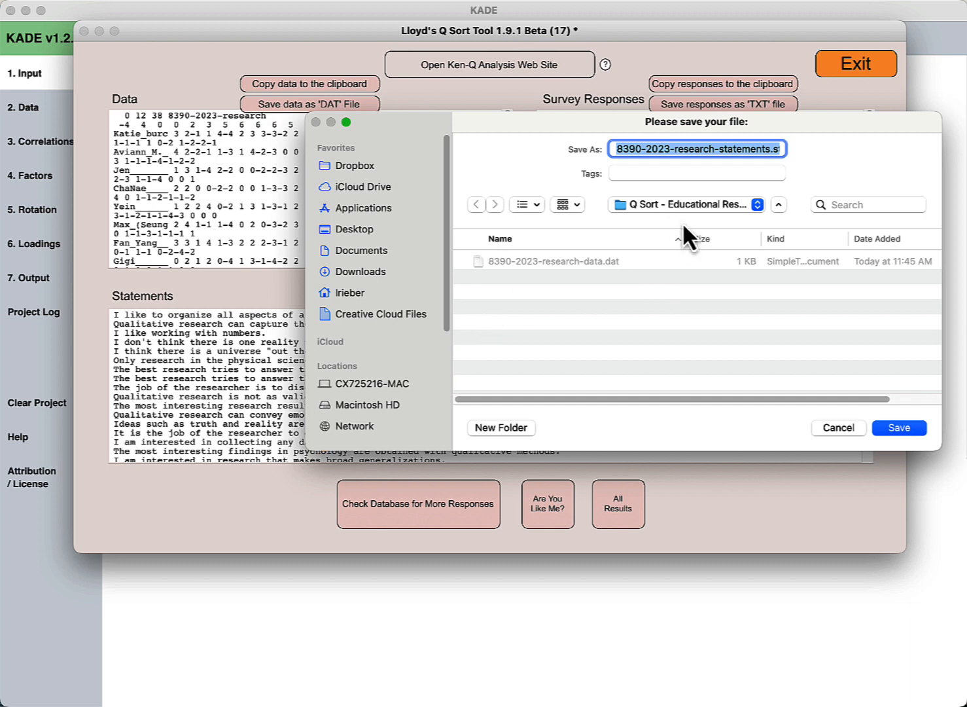
click(898, 428)
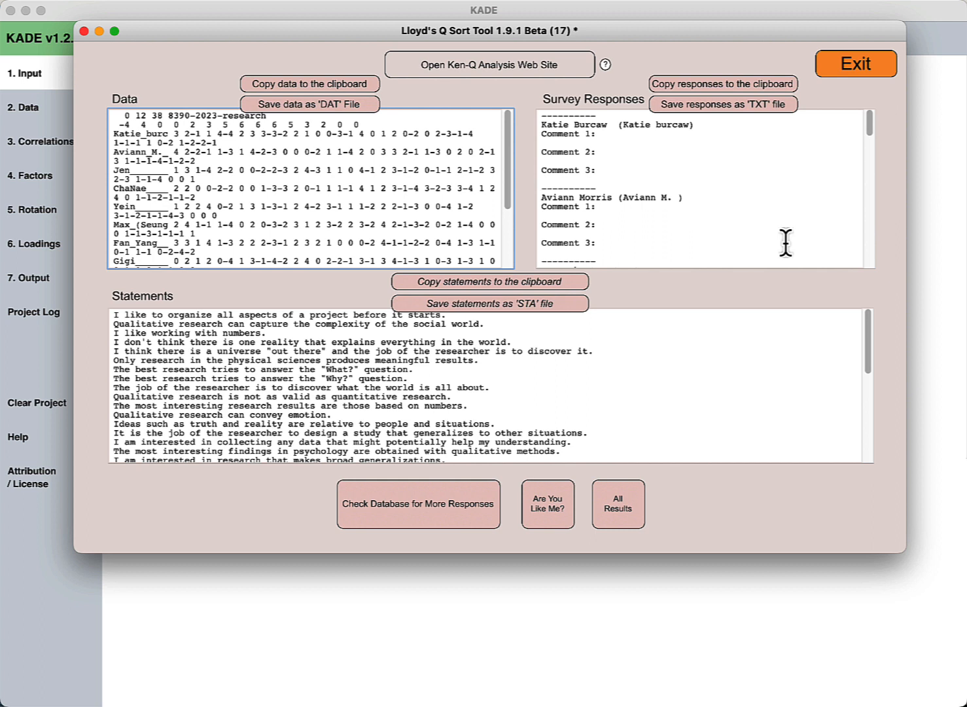
click(779, 627)
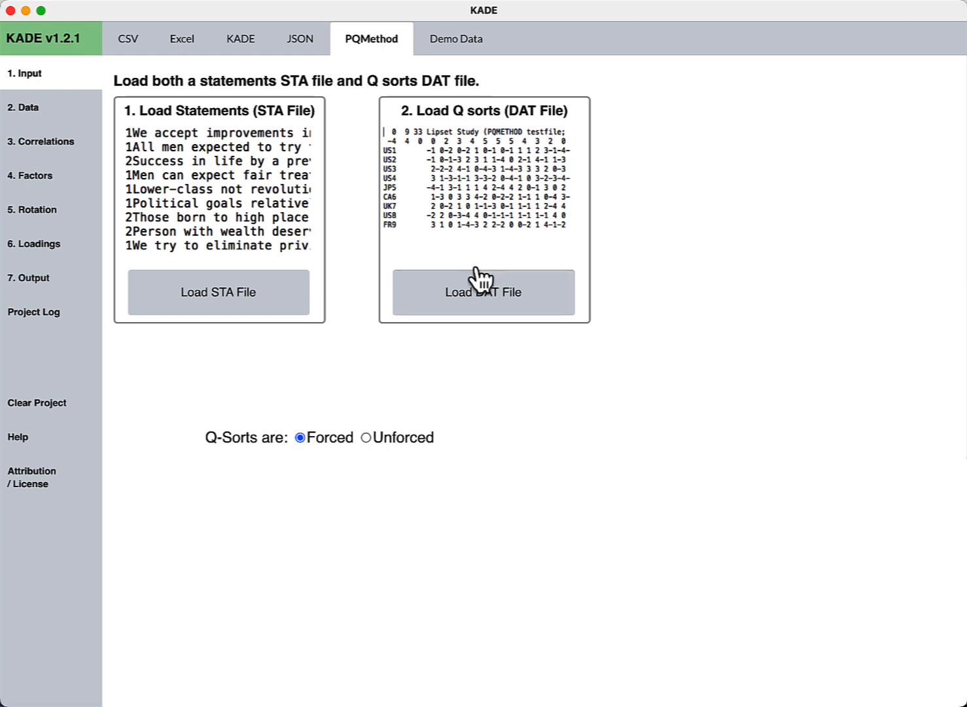
- Load the exported statements STA file into KADE's PQMethod input
click(246, 298)
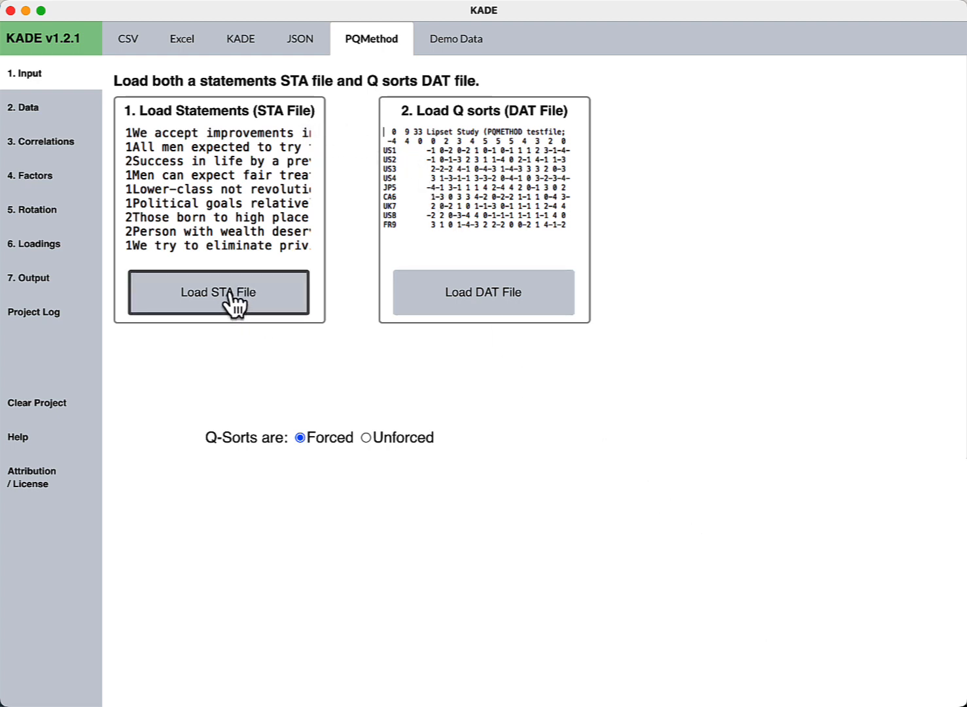
click(233, 295)
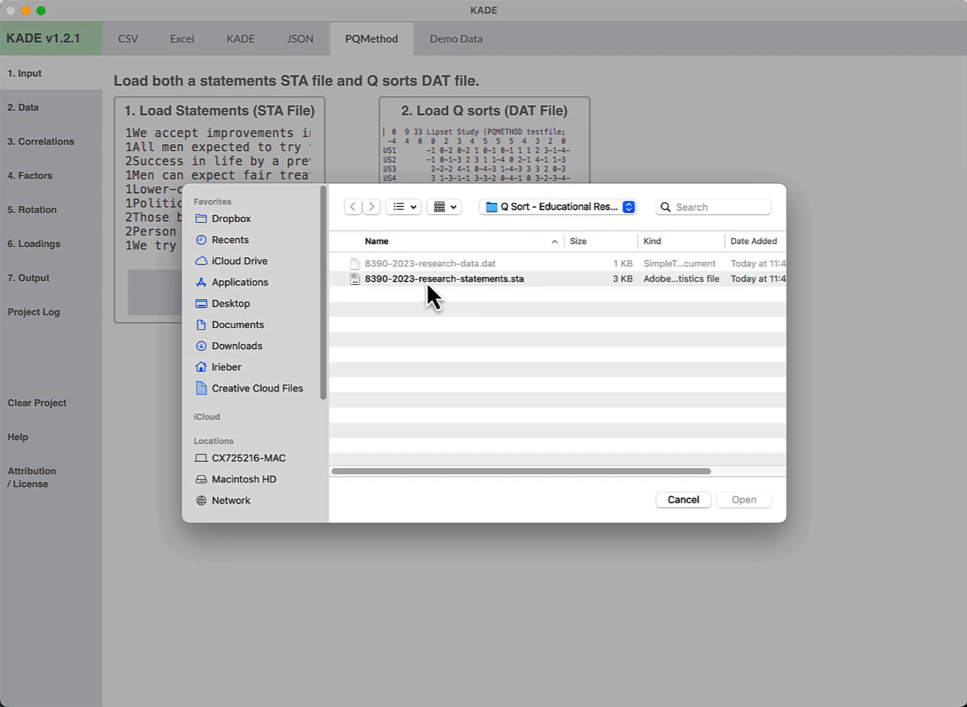
double_click(367, 280)
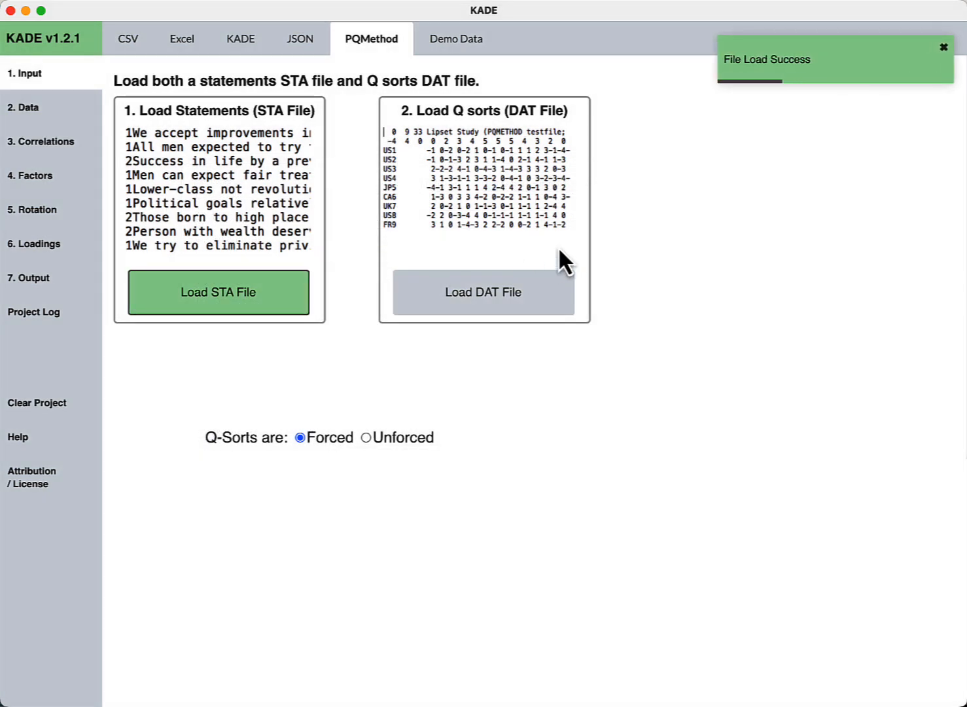
click(511, 302)
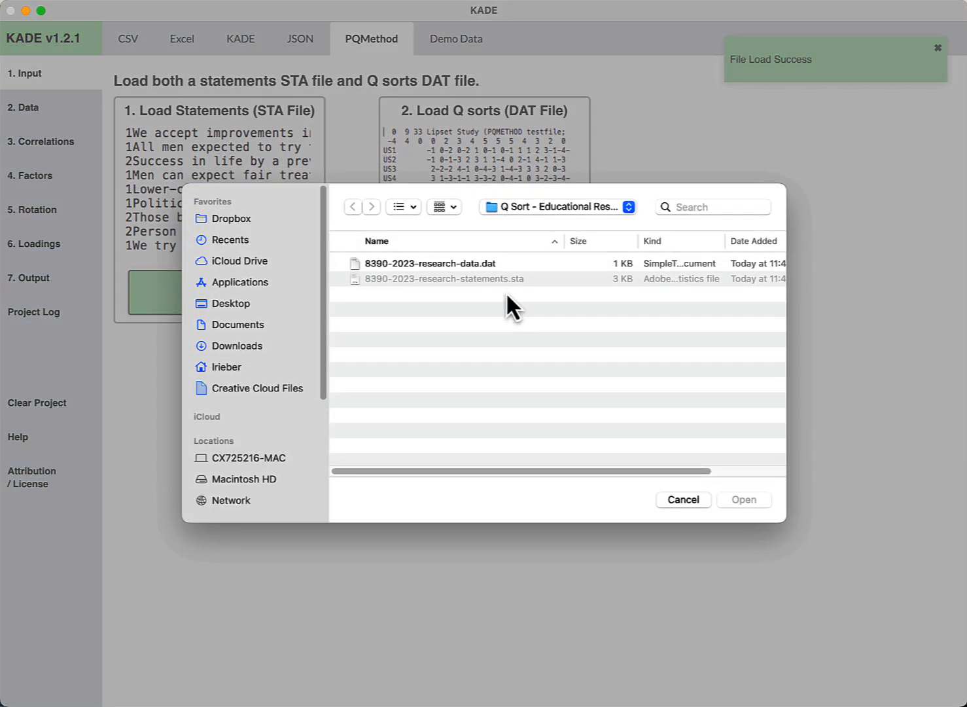
click(478, 265)
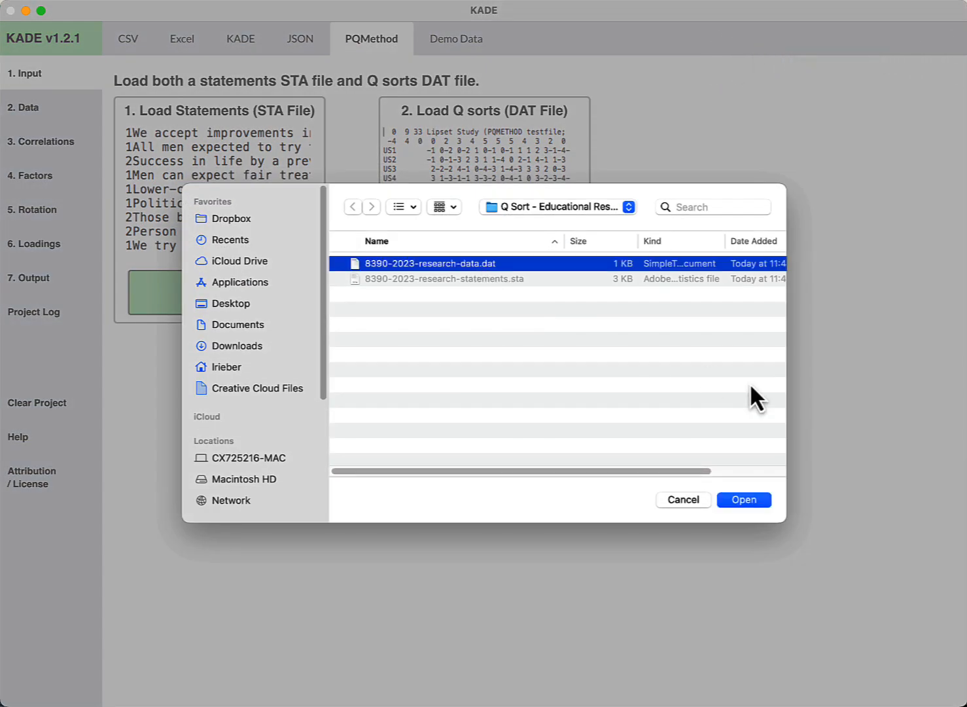
click(747, 500)
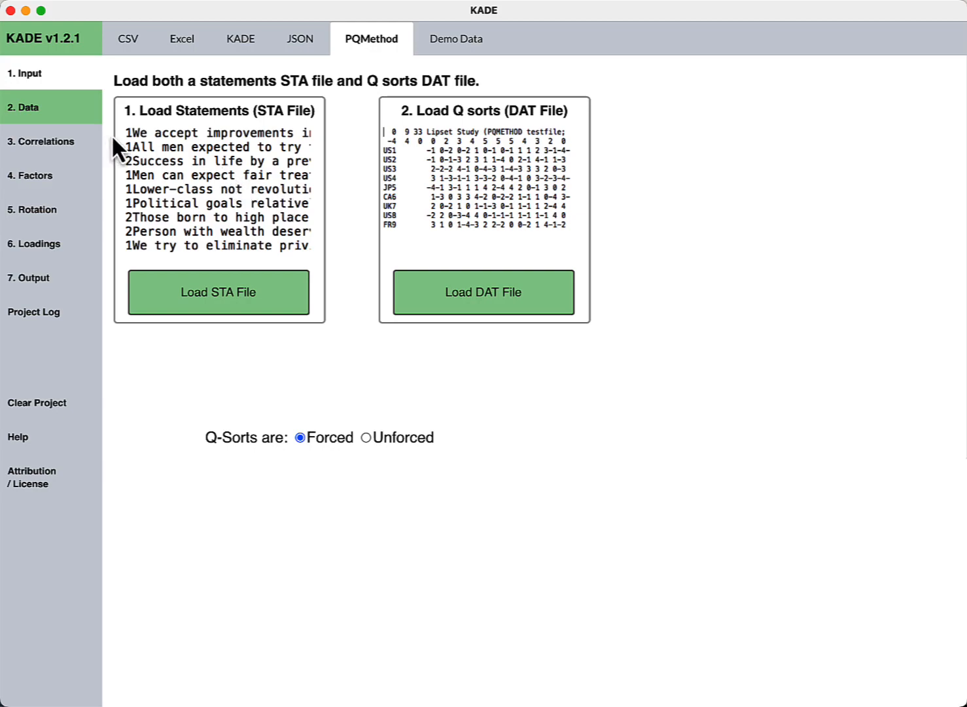
- Review the 38 statements and 12 participants' Q sorts under 2. Data, then go to 3. Correlations
click(40, 109)
scroll(361, 309, down, 3)
scroll(361, 308, down, 10)
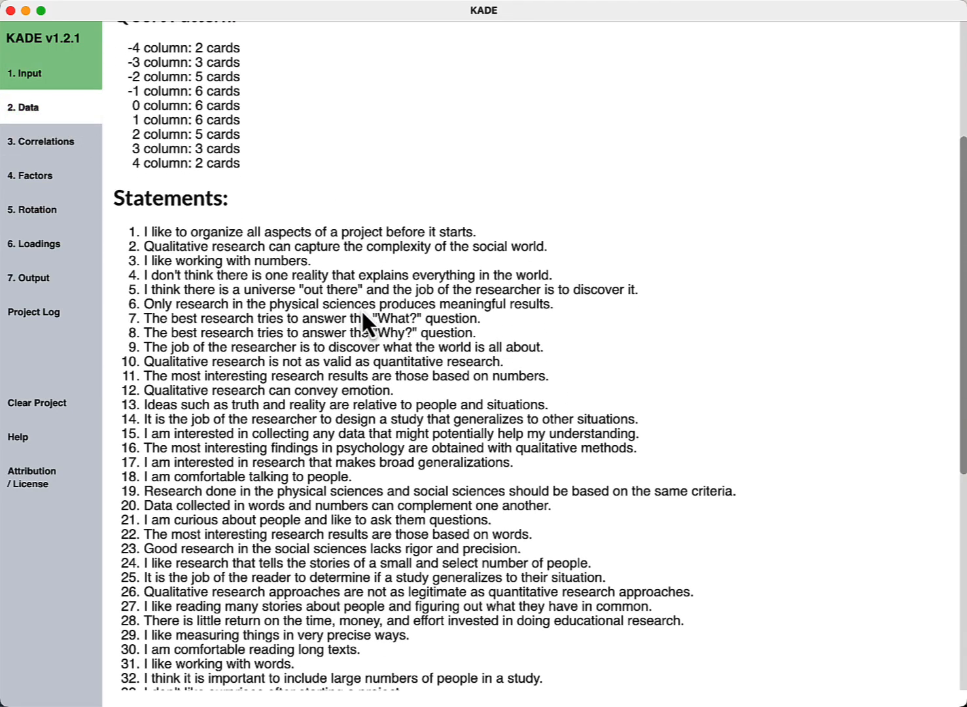
scroll(361, 309, down, 5)
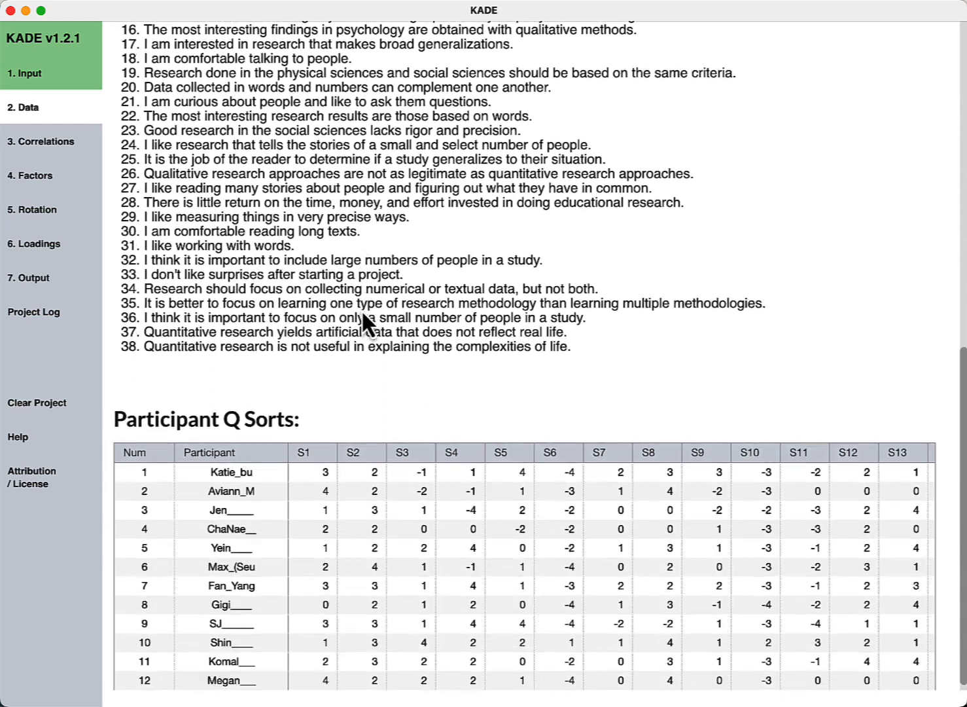
scroll(361, 310, up, 10)
scroll(362, 311, up, 5)
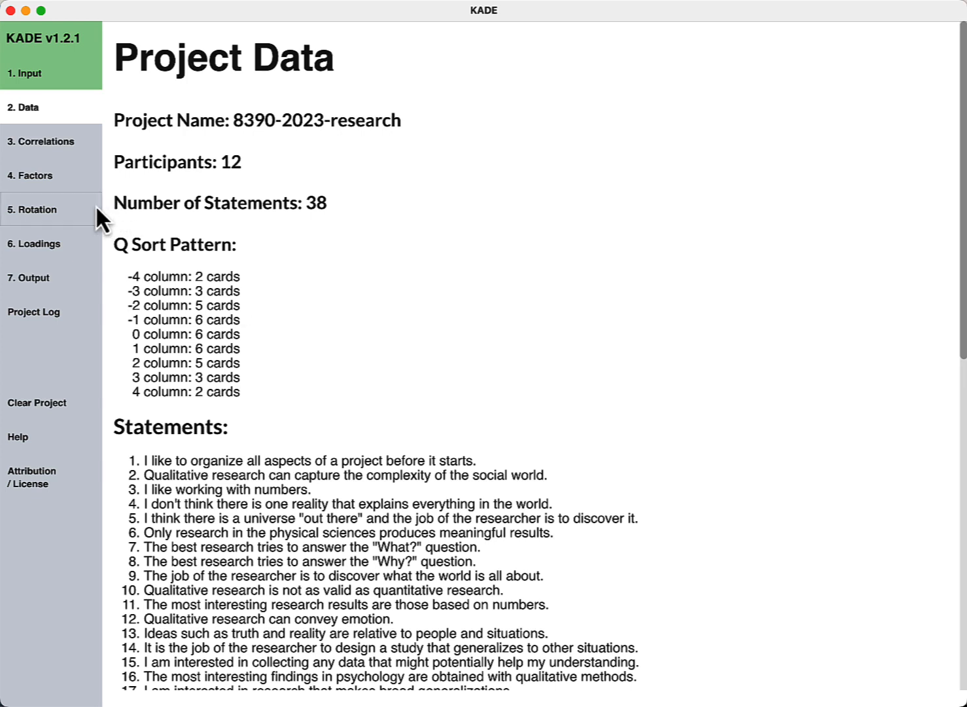
click(55, 144)
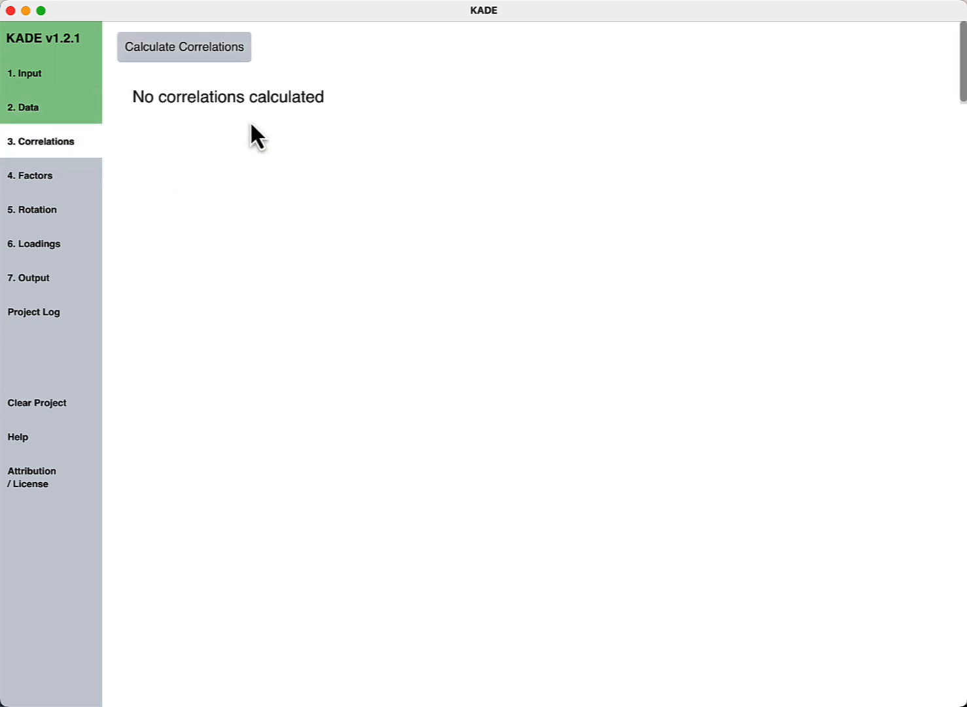
- Calculate the participant correlation matrix, then go to 4. Factors for extraction
click(195, 52)
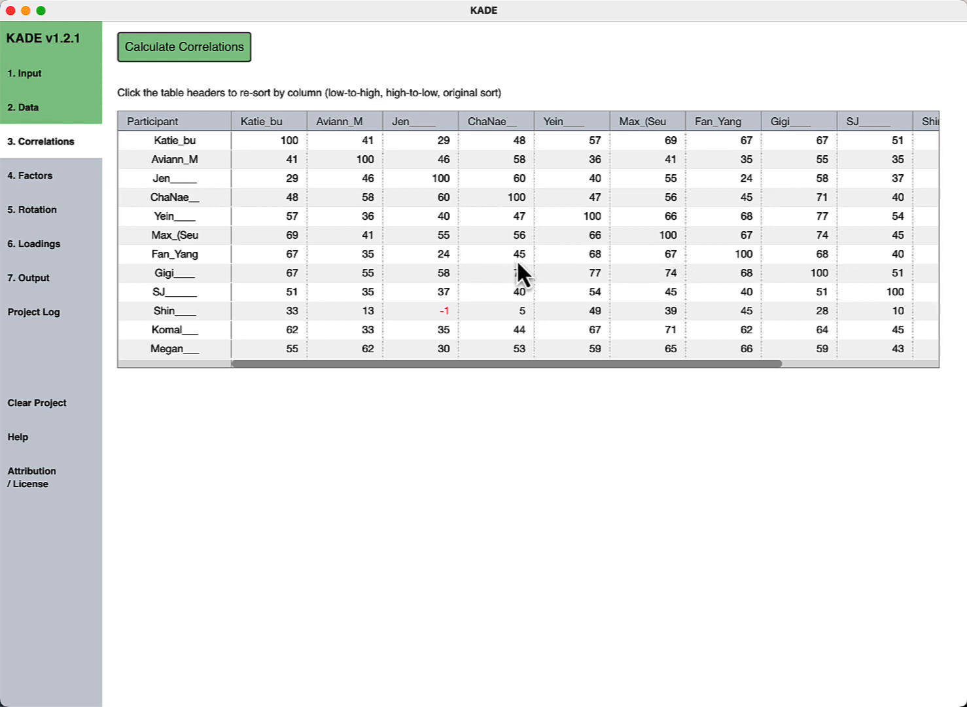
click(46, 184)
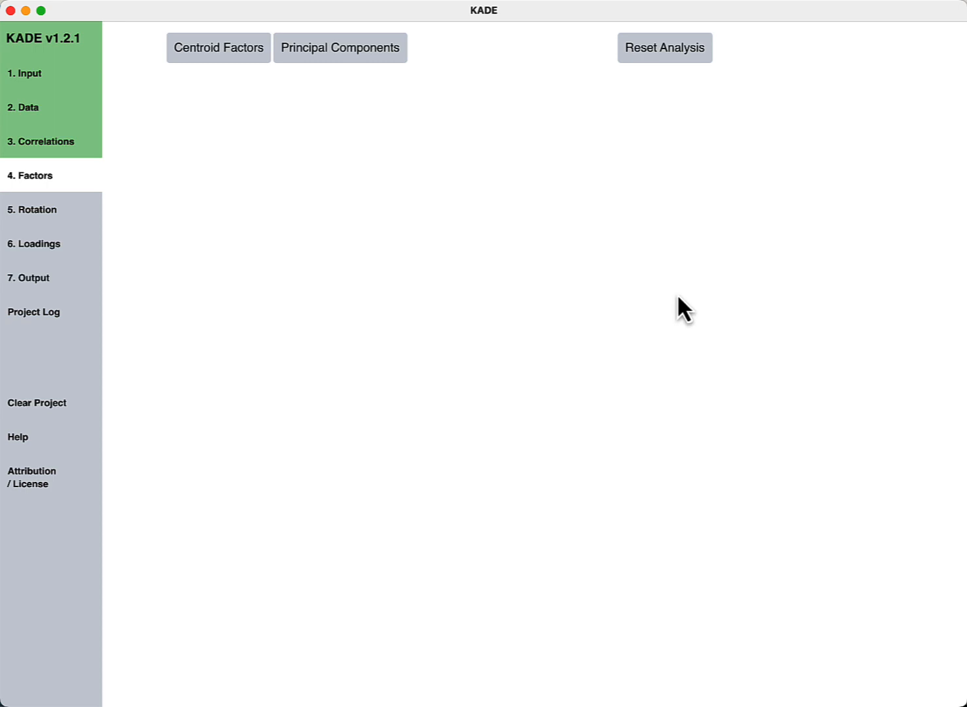
- Extract eight principal components and review the eigenvalues (first 6.5604, 55% variance) and scree plot
click(364, 60)
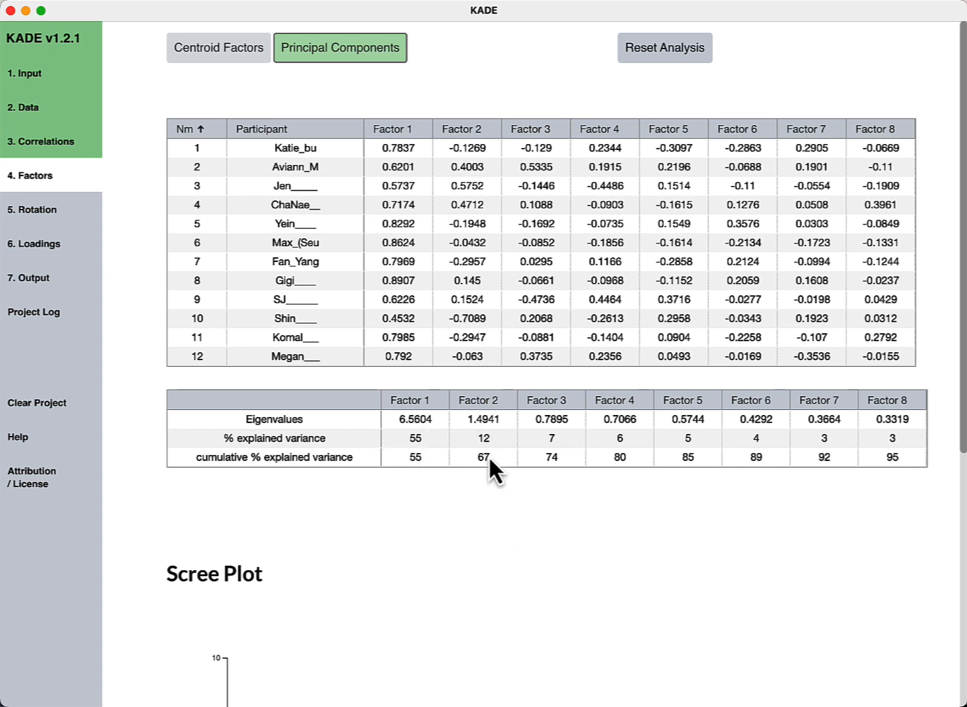
scroll(490, 458, down, 5)
scroll(488, 455, down, 2)
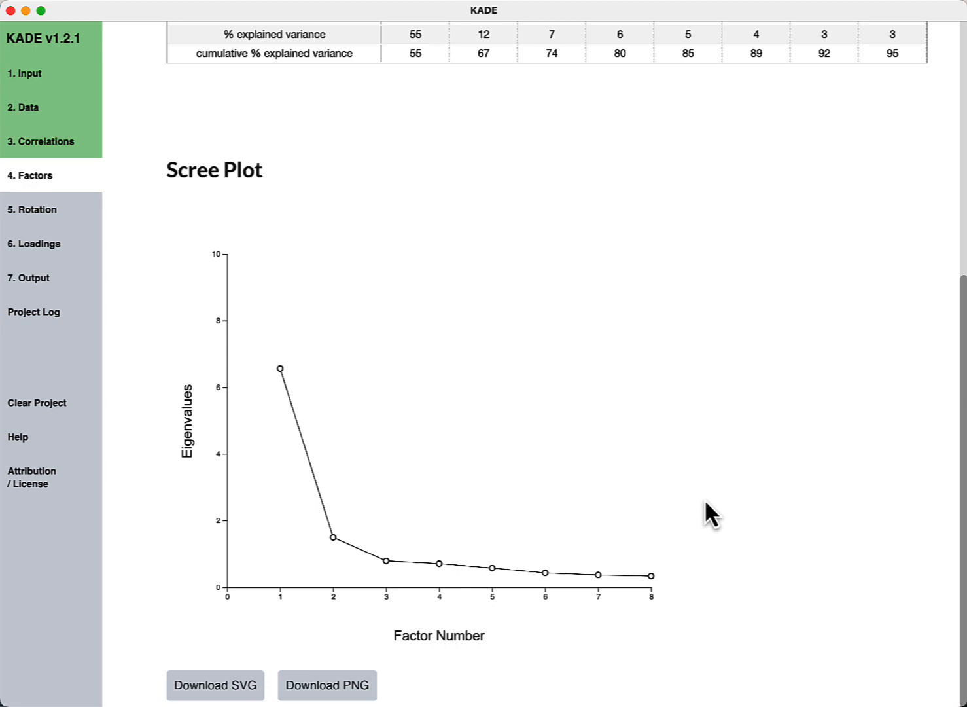
scroll(706, 502, up, 1)
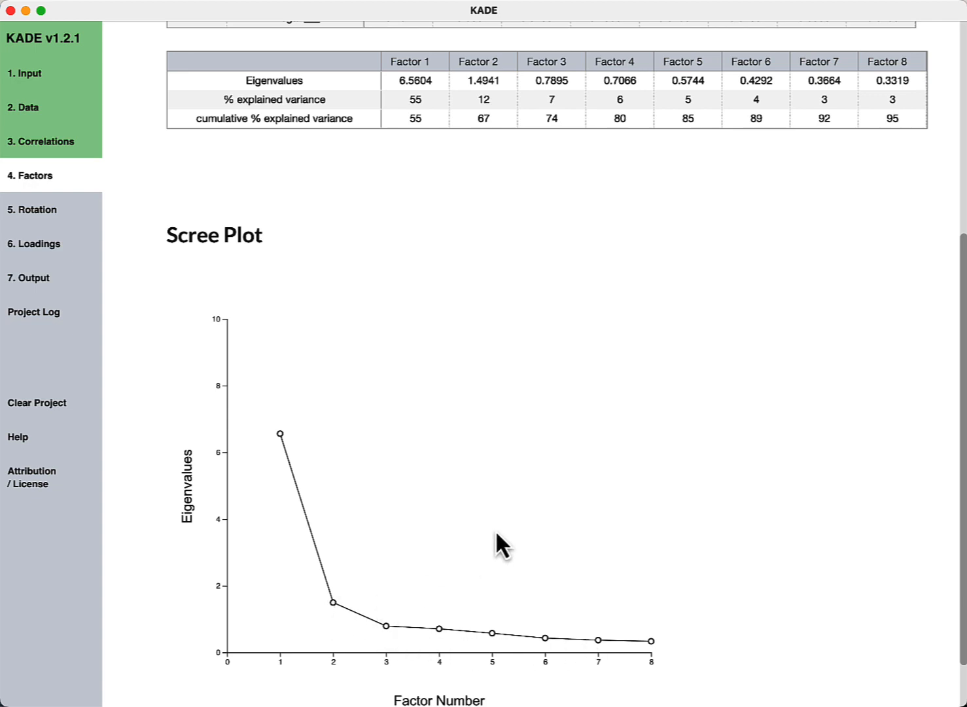
scroll(499, 525, up, 10)
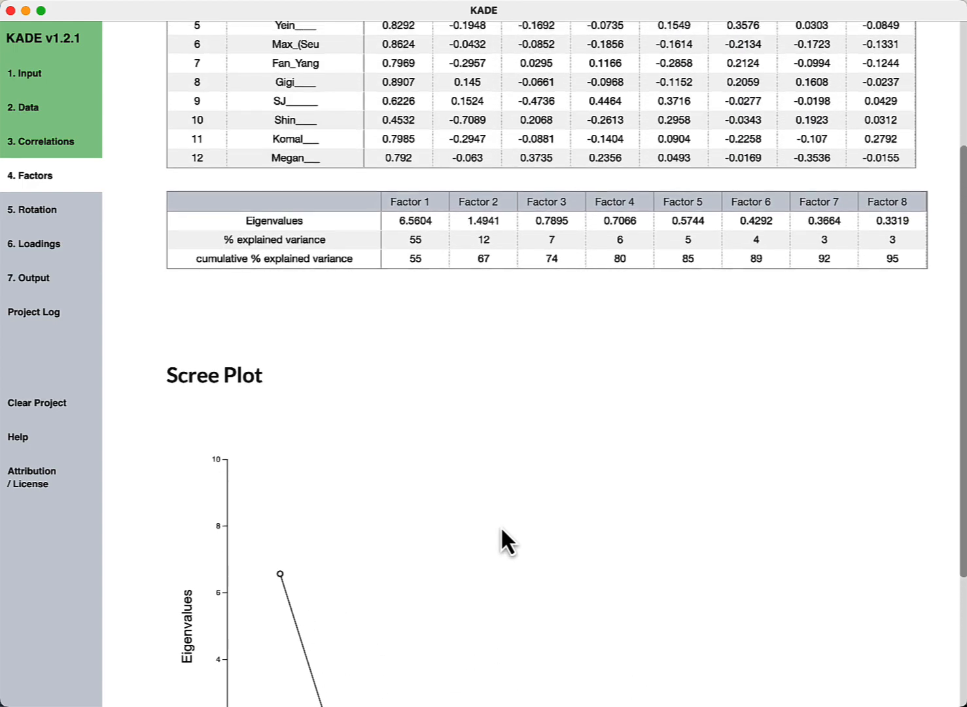
scroll(502, 527, up, 2)
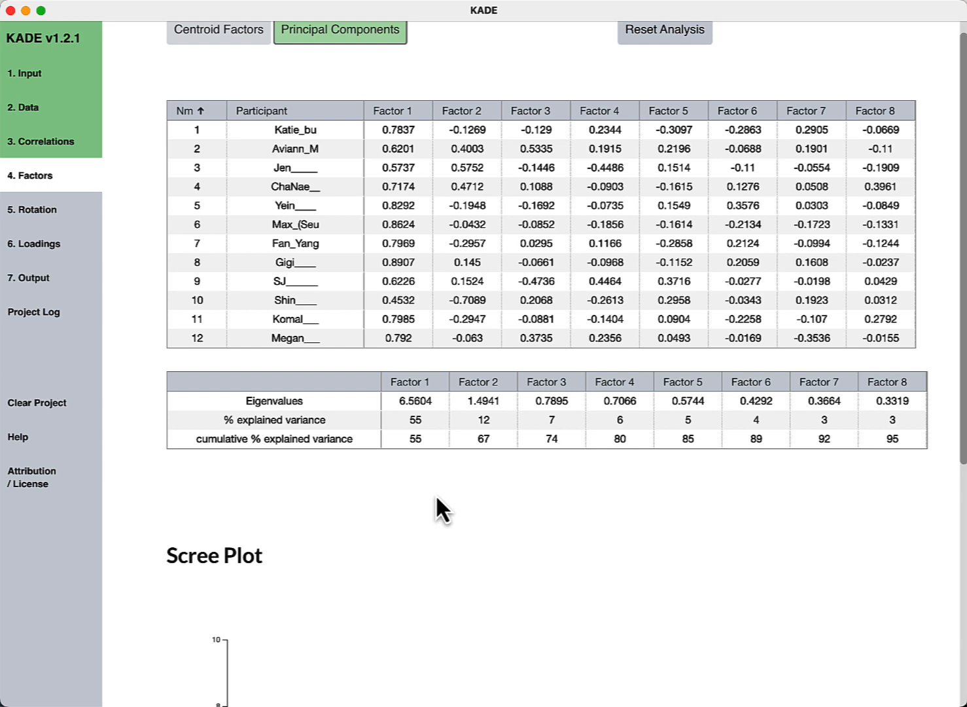
scroll(442, 230, up, 1)
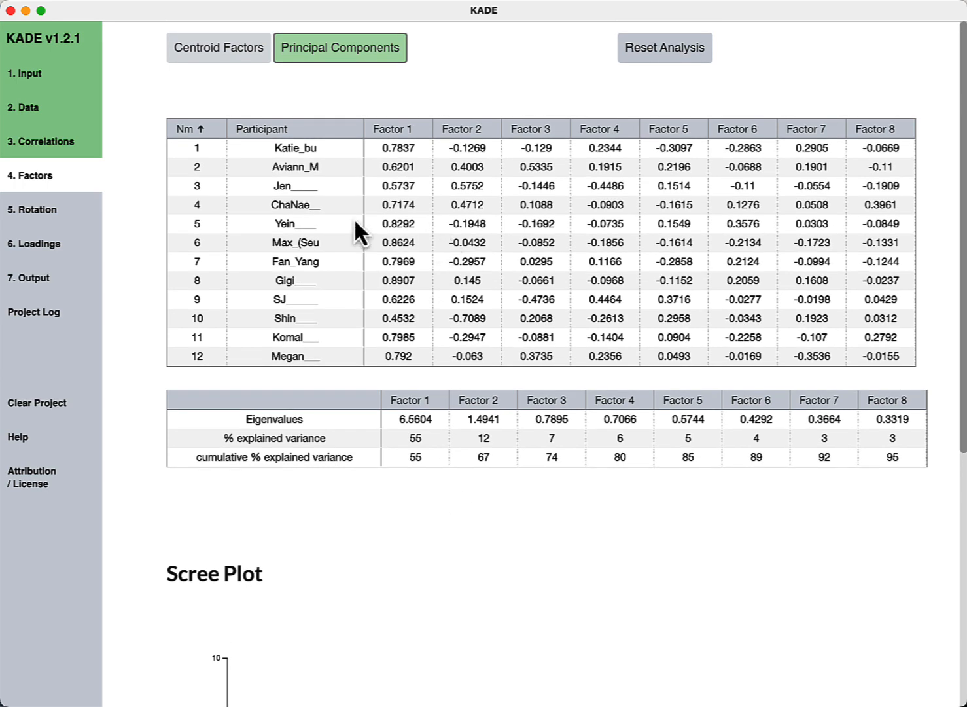
- Keep 2 factors for rotation and bring up the Varimax rotation page
click(41, 210)
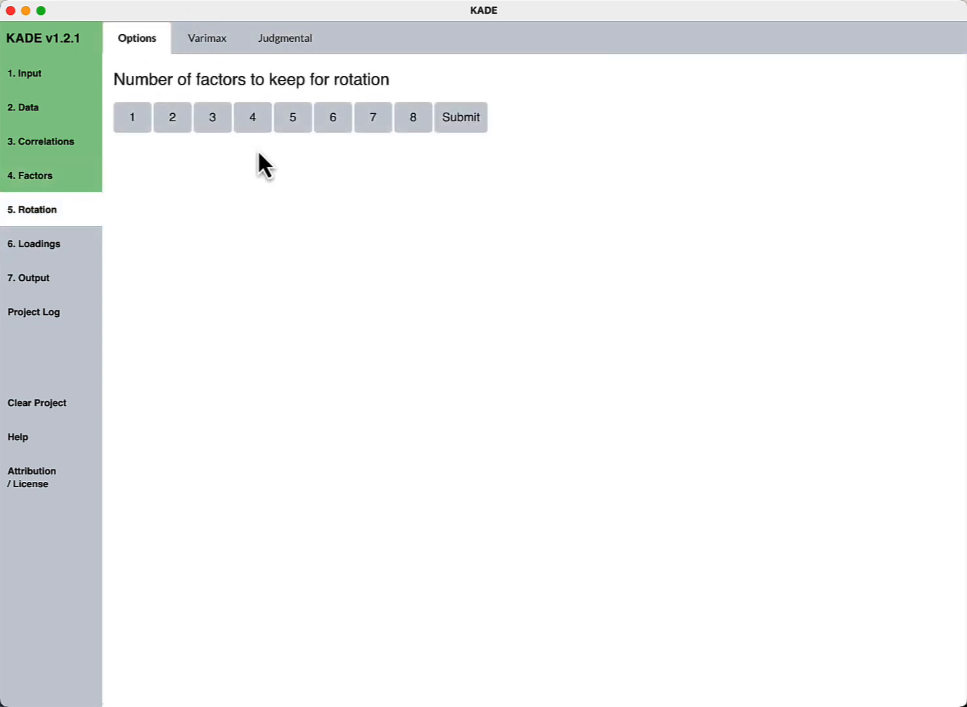
click(173, 119)
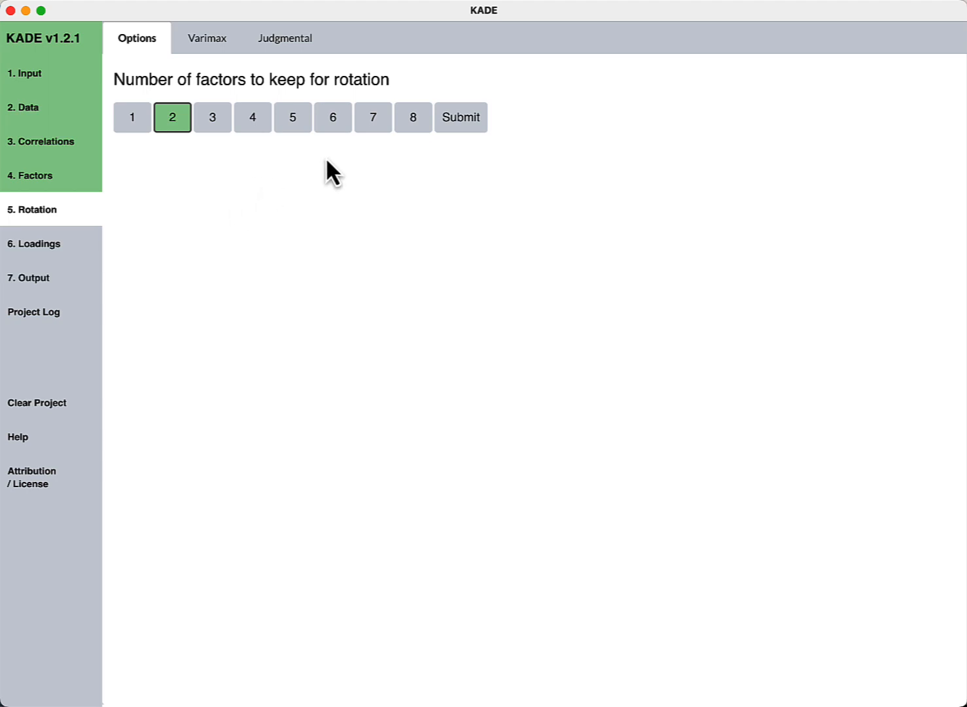
click(462, 121)
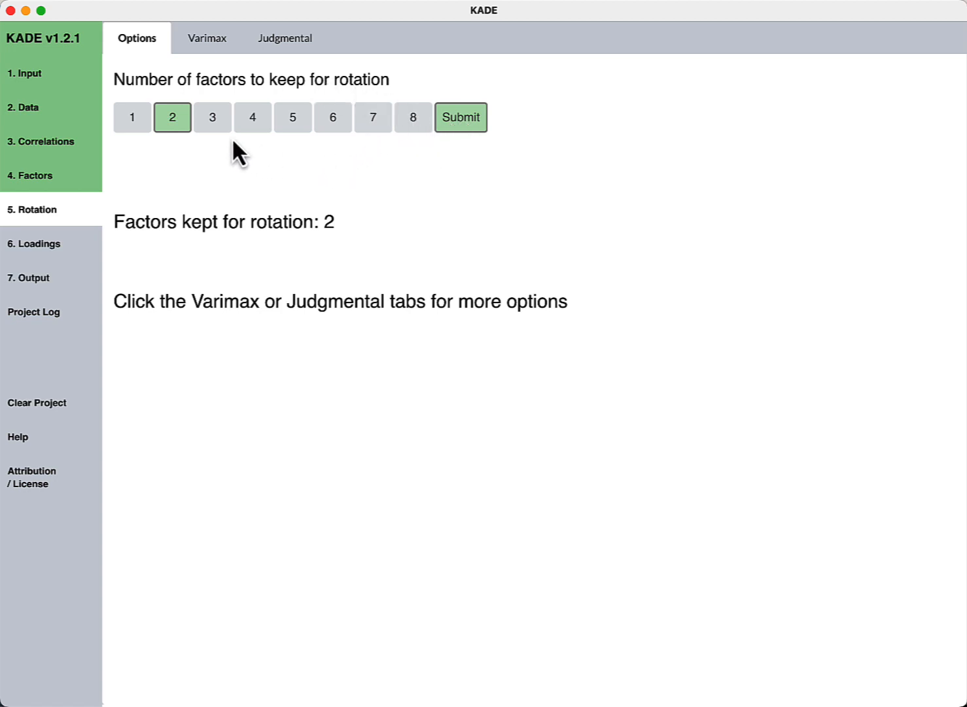
click(219, 51)
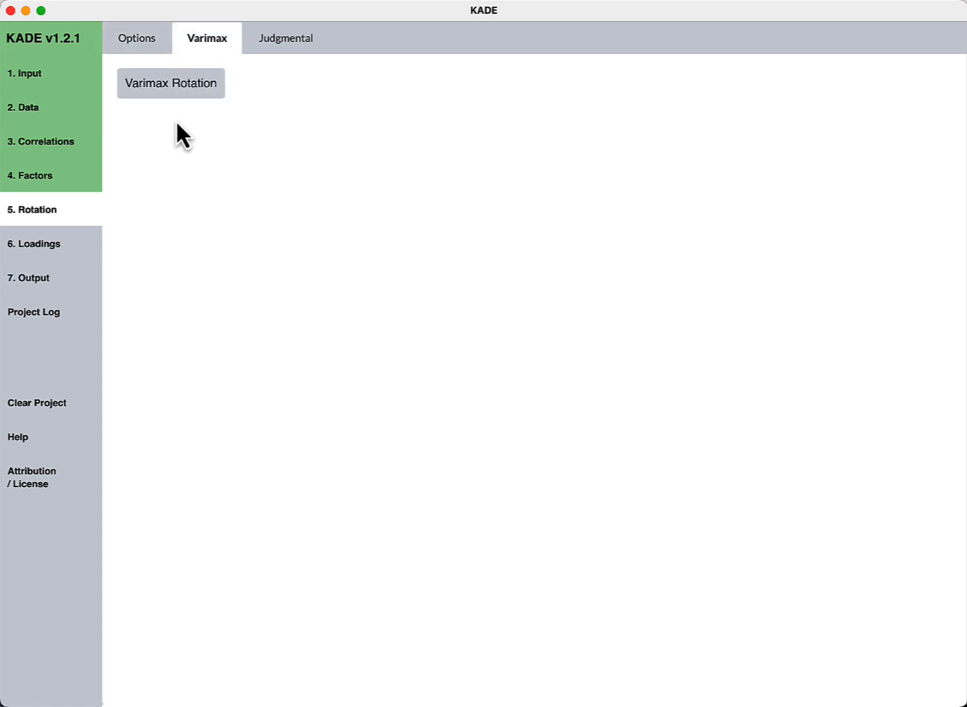
- Apply Varimax rotation and view the loadings: seven participants on Factor 1, five on Factor 2
click(177, 84)
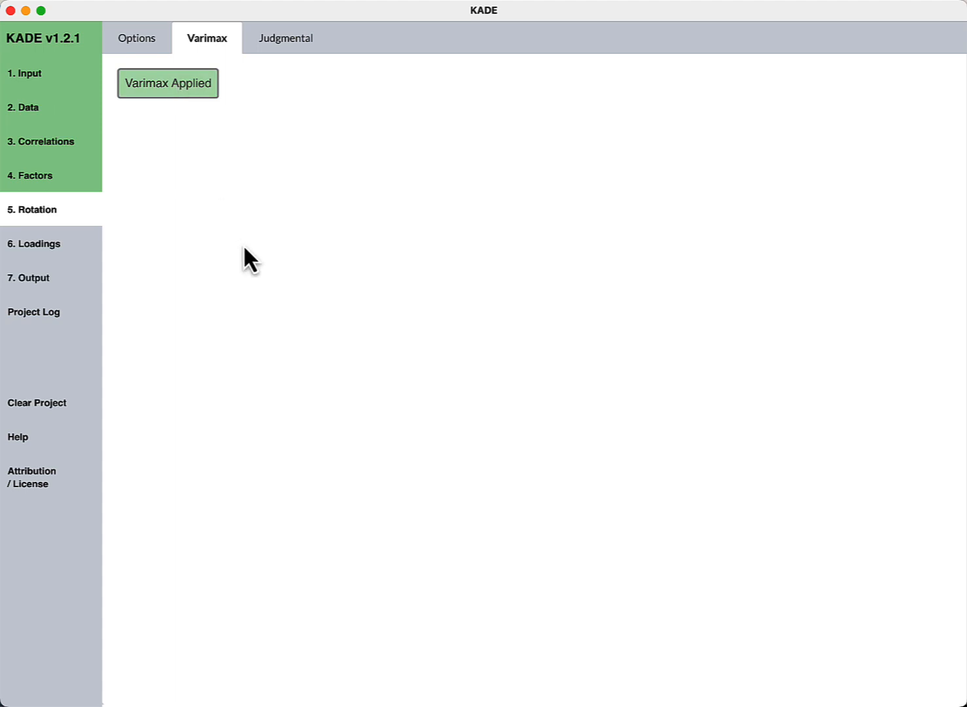
click(55, 251)
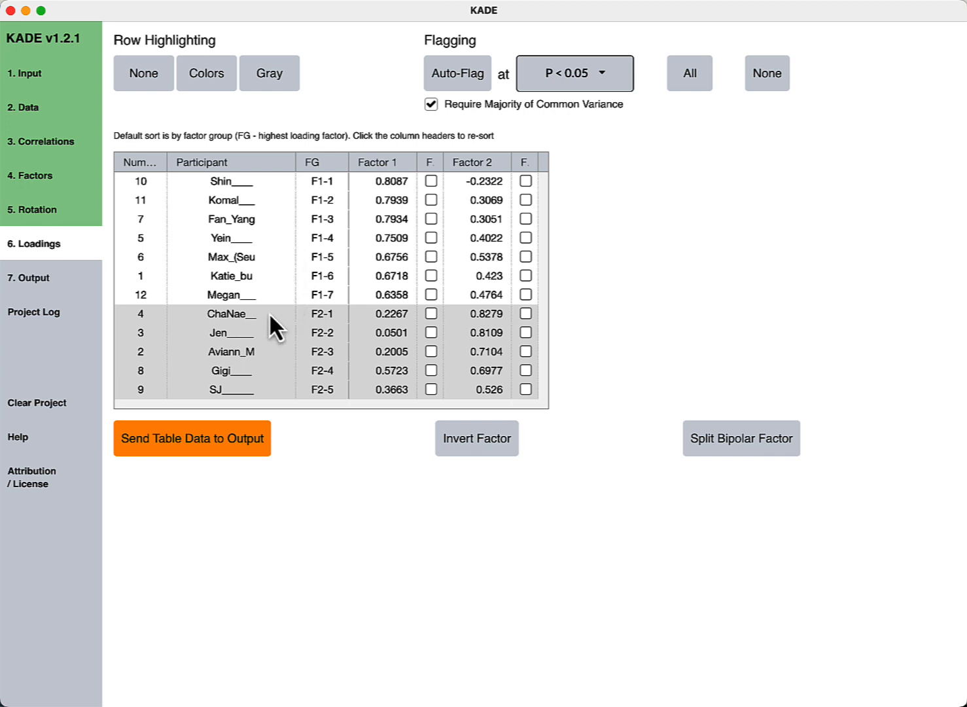
- Colour-code the loading rows by factor and auto-flag defining sorts at P < 0.05
click(217, 85)
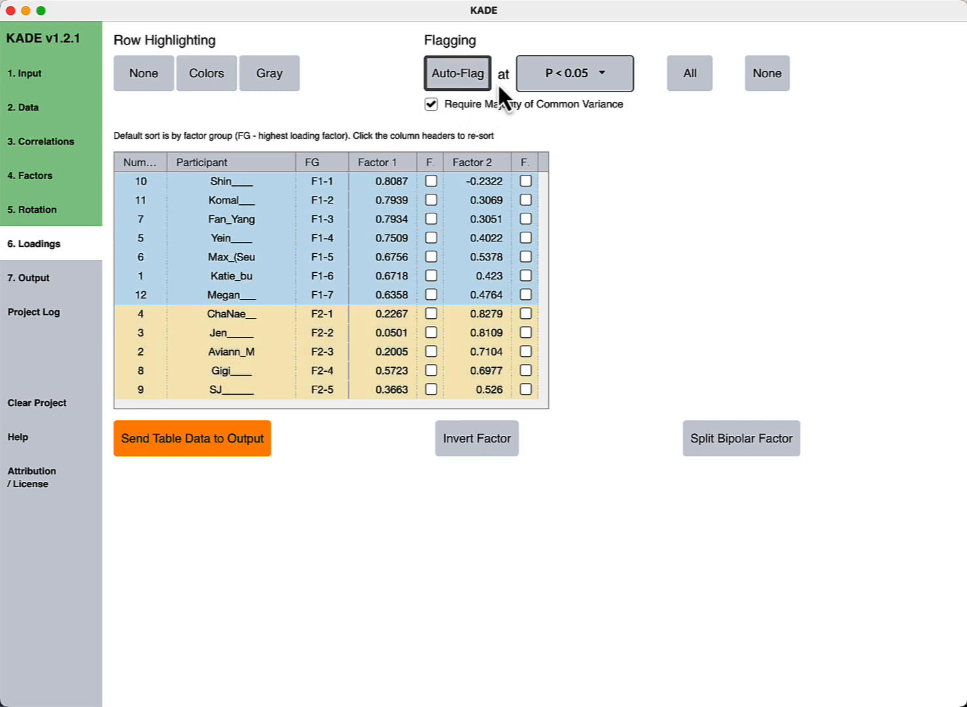
click(553, 84)
click(557, 102)
click(467, 82)
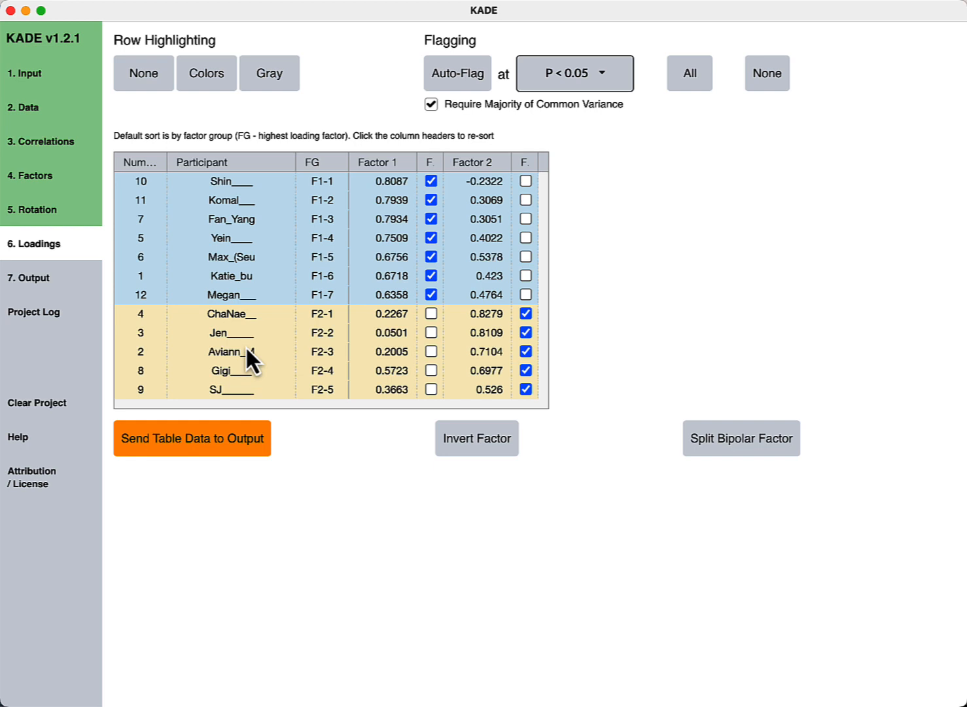
- Reset the analysis from the Factors step and confirm the reset
click(53, 175)
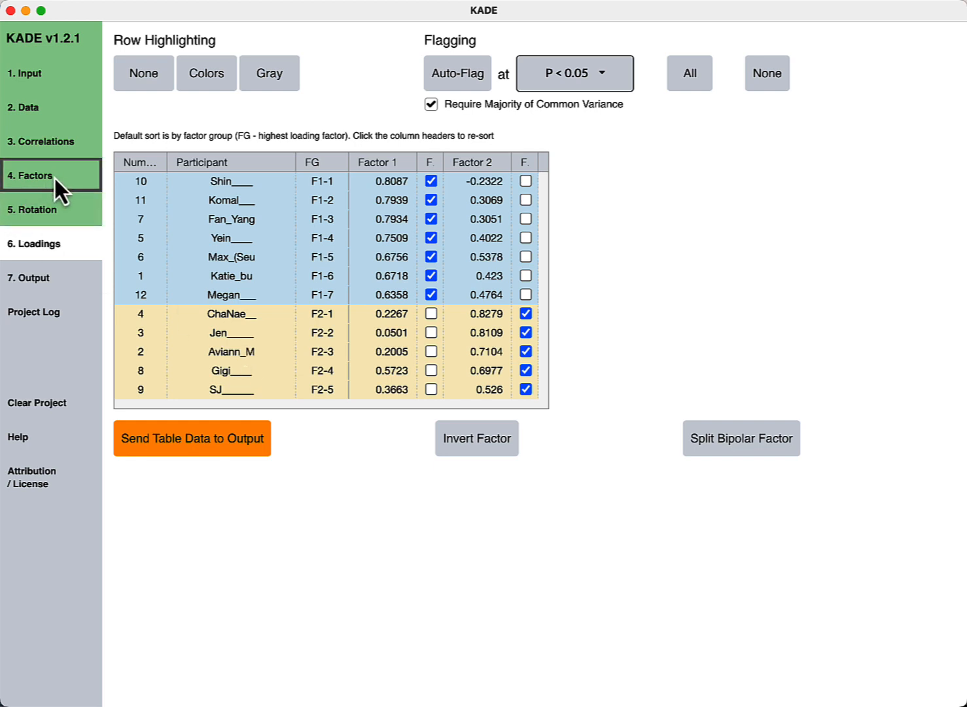
click(680, 52)
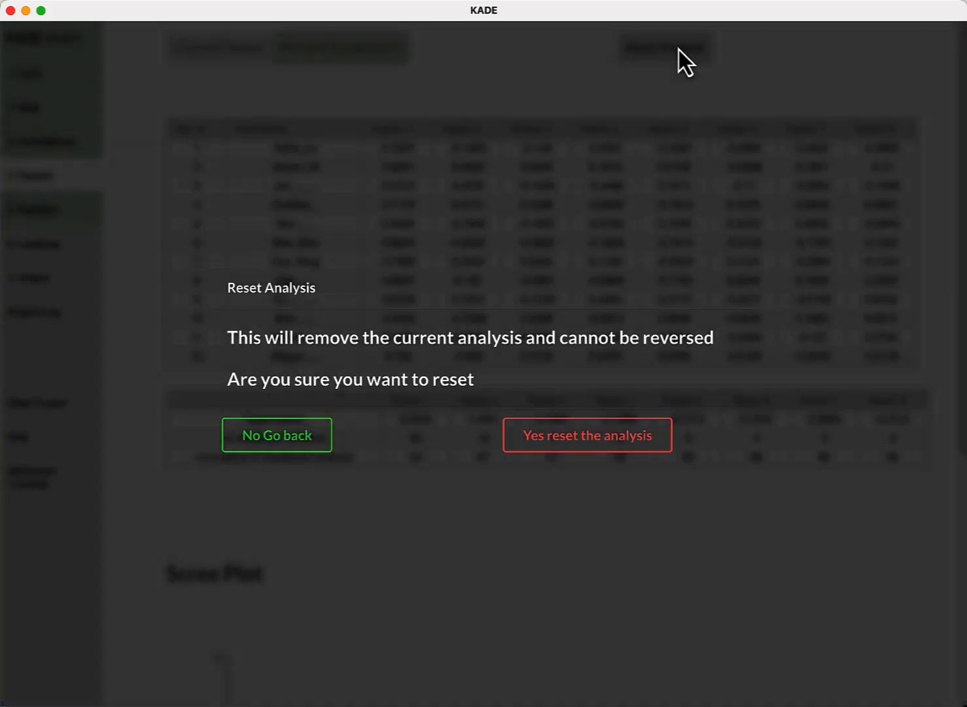
click(564, 439)
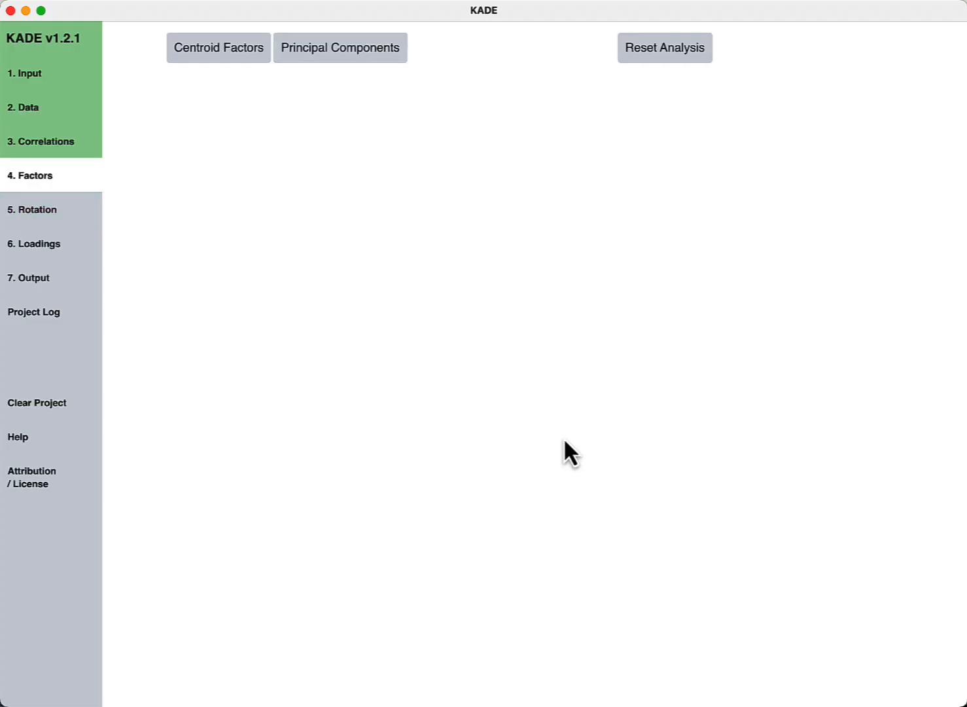
- Re-extract principal components and keep 3 factors for rotation
click(325, 58)
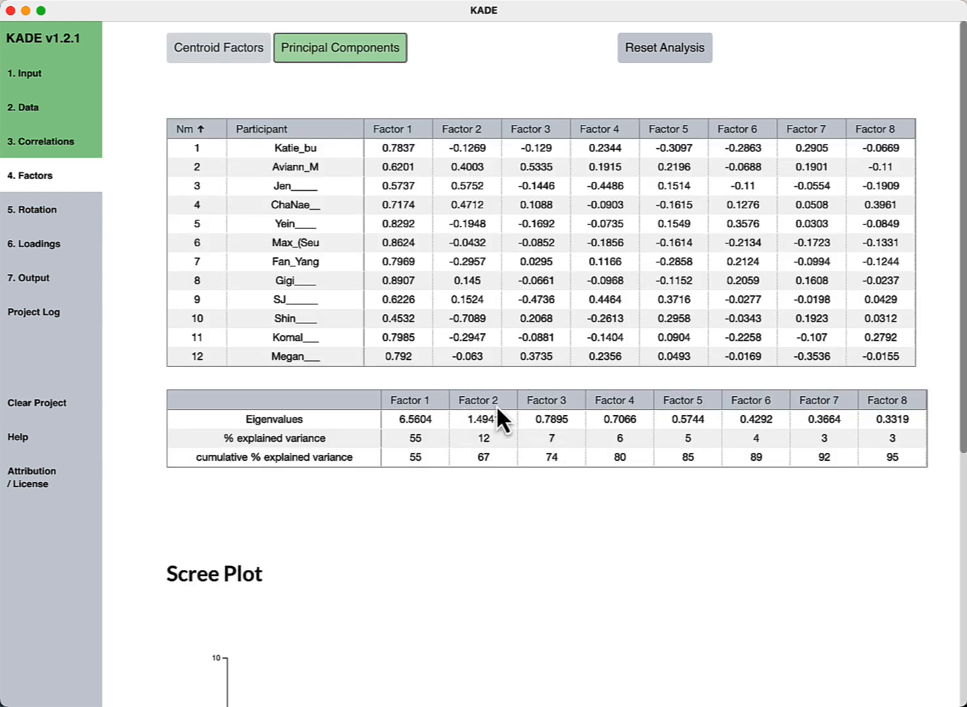
click(41, 219)
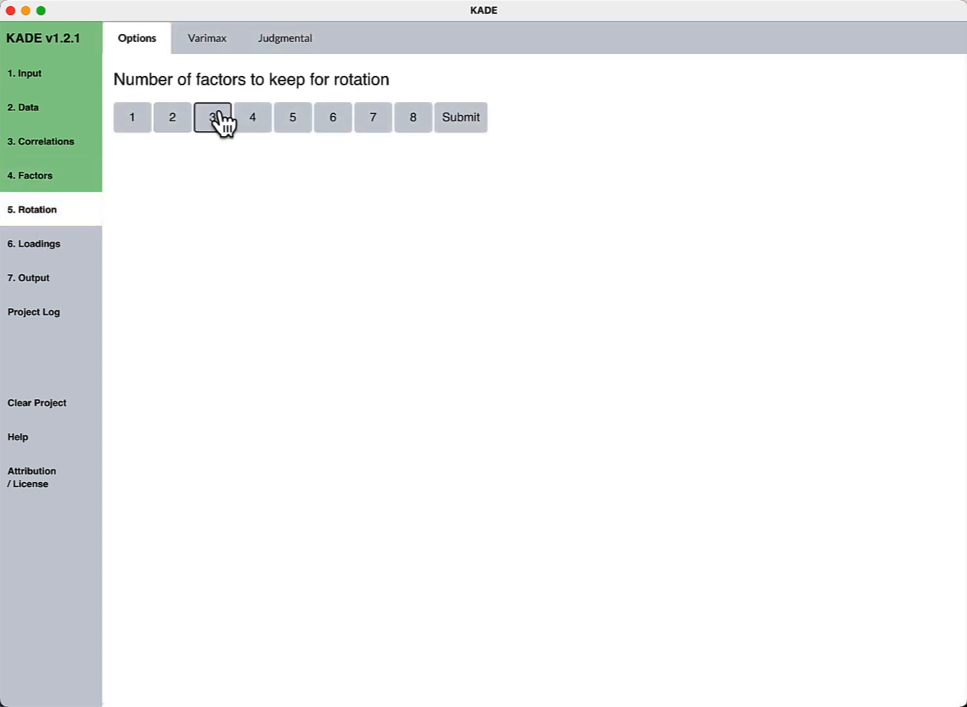
click(215, 119)
click(462, 121)
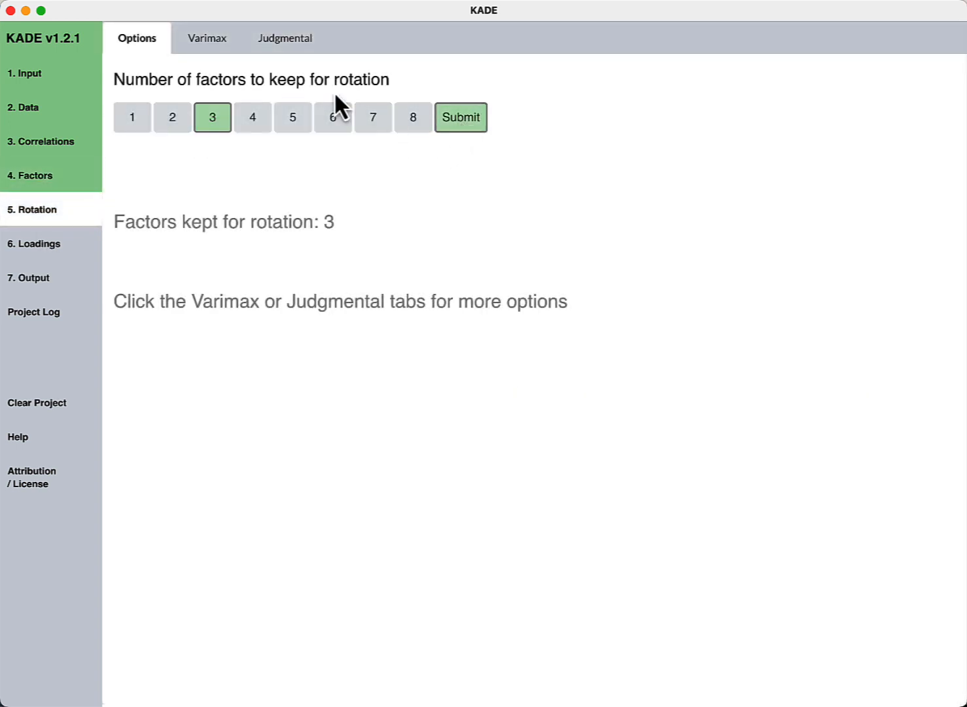
- Varimax-rotate the three factors and show the colour-coded loadings table
click(212, 41)
click(170, 84)
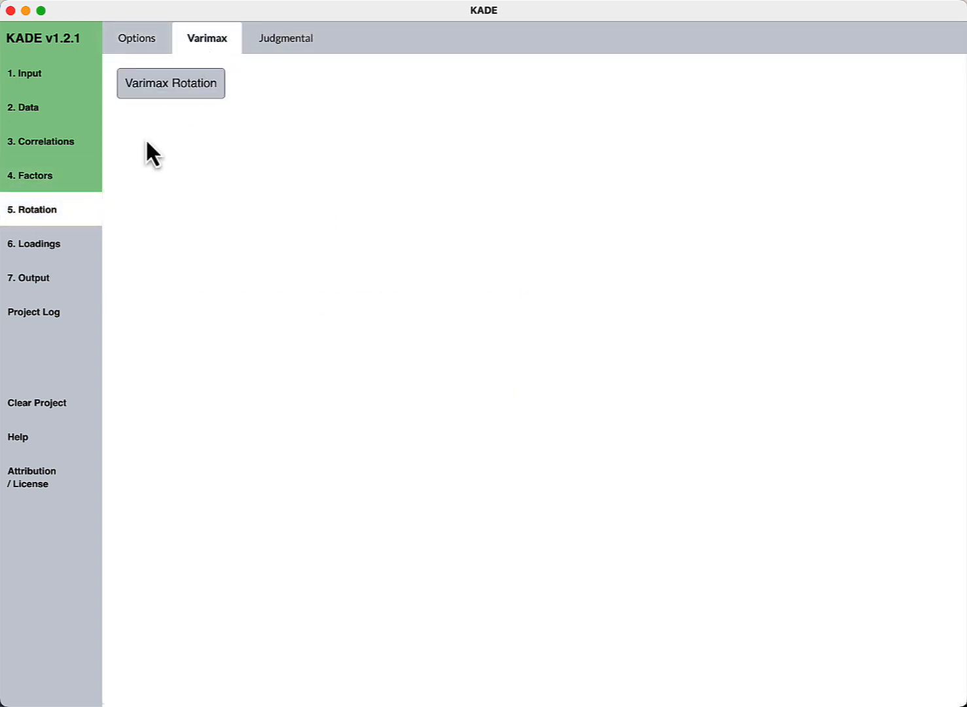
click(50, 242)
click(208, 75)
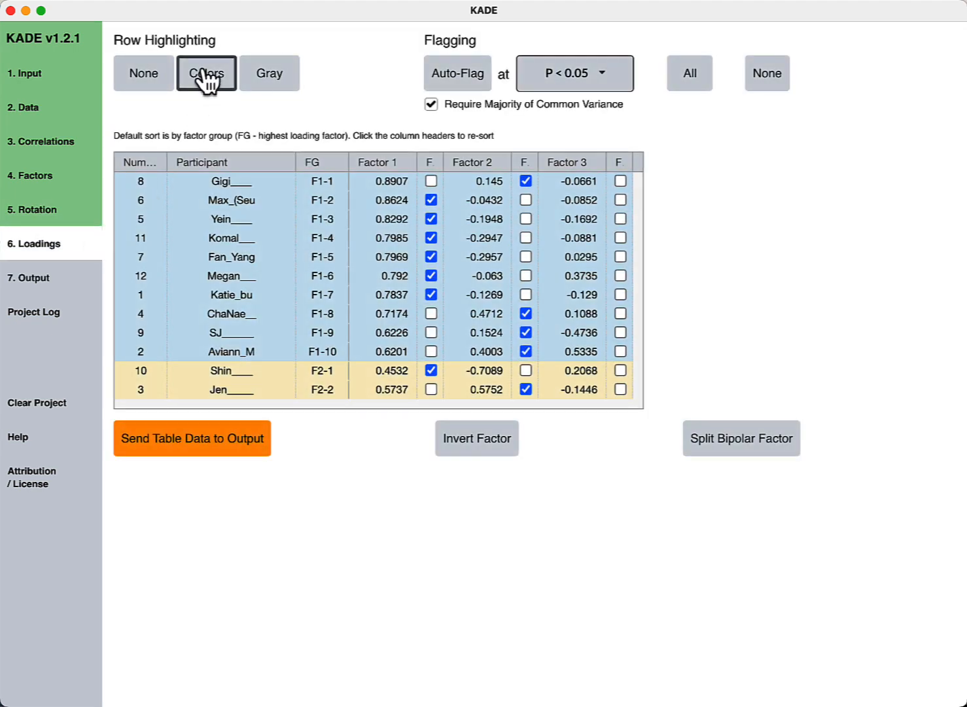
- Auto-flag the three-factor loadings at P < 0.05: eight on Factor 1, one on Factor 2
click(446, 76)
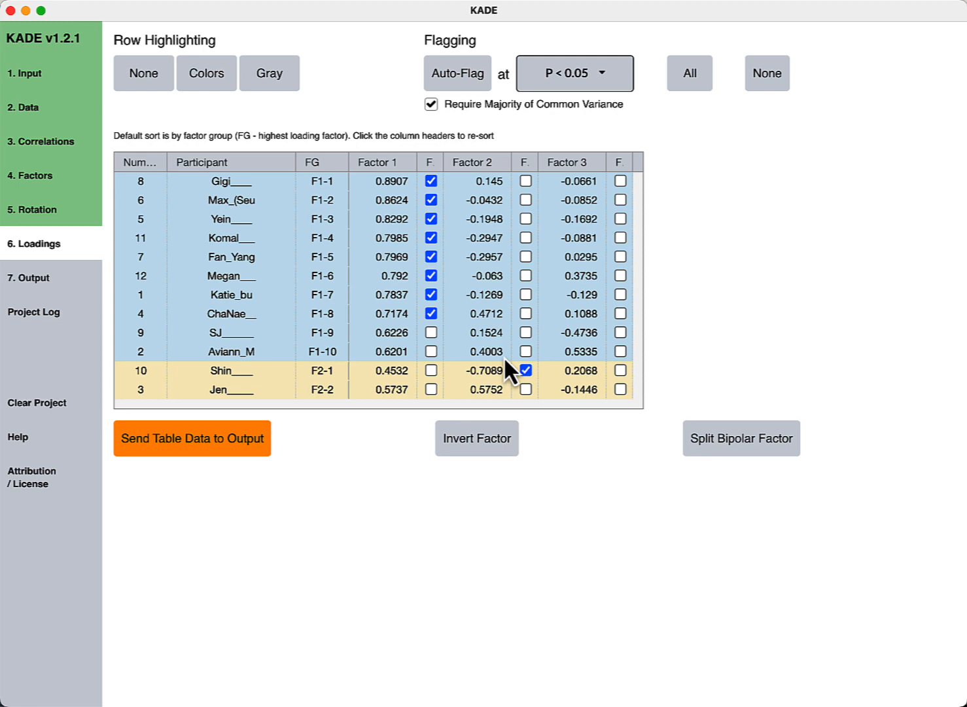
- Reset the analysis and re-extract factors as principal components
click(35, 176)
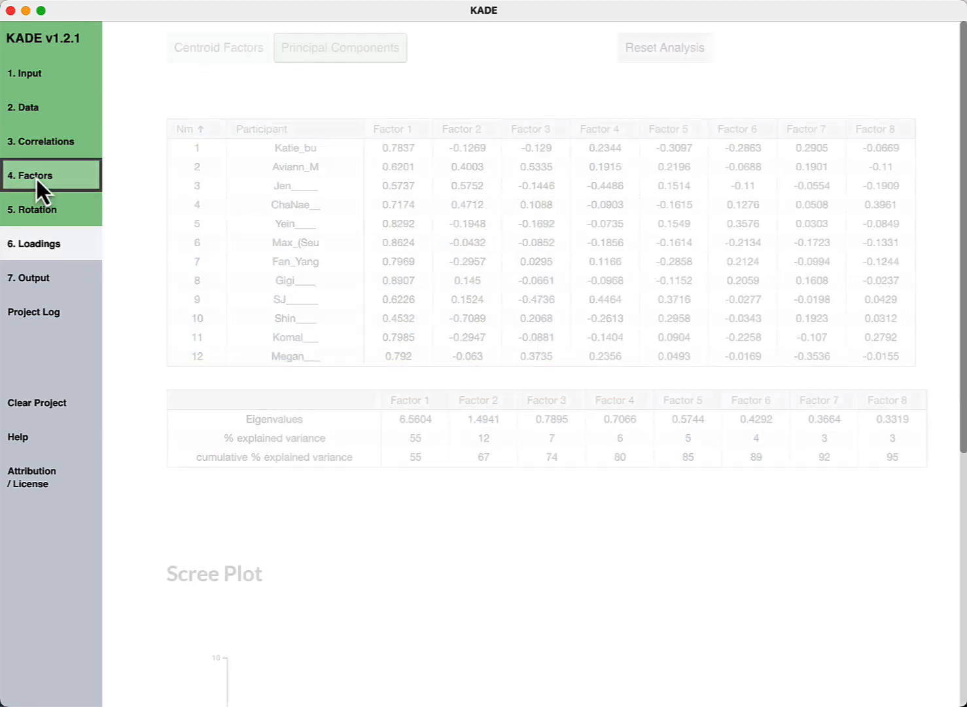
click(698, 49)
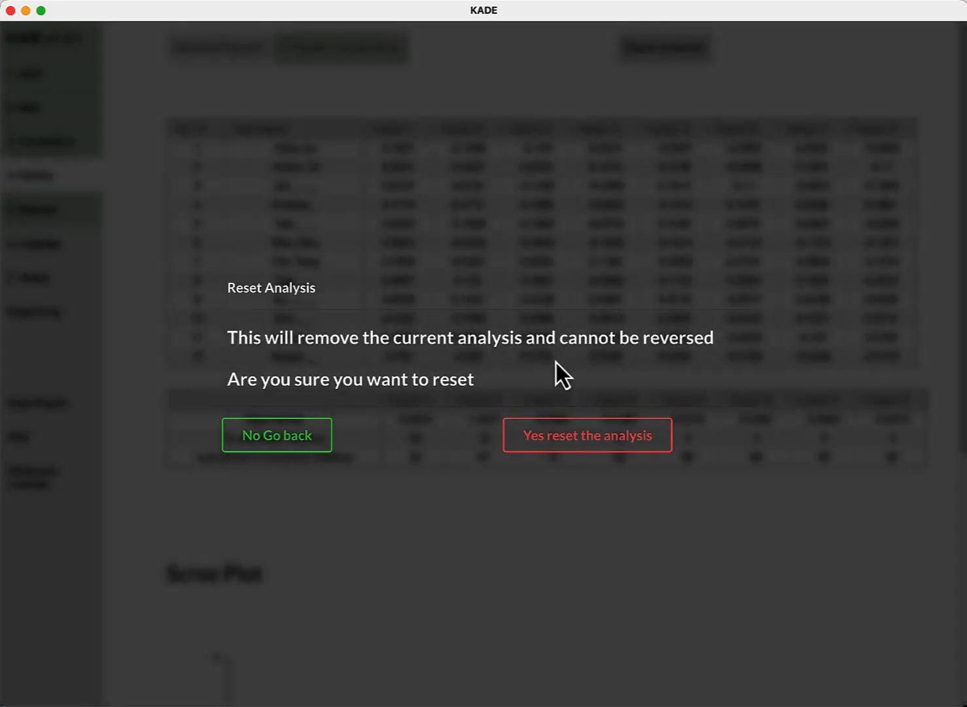
click(570, 433)
click(355, 56)
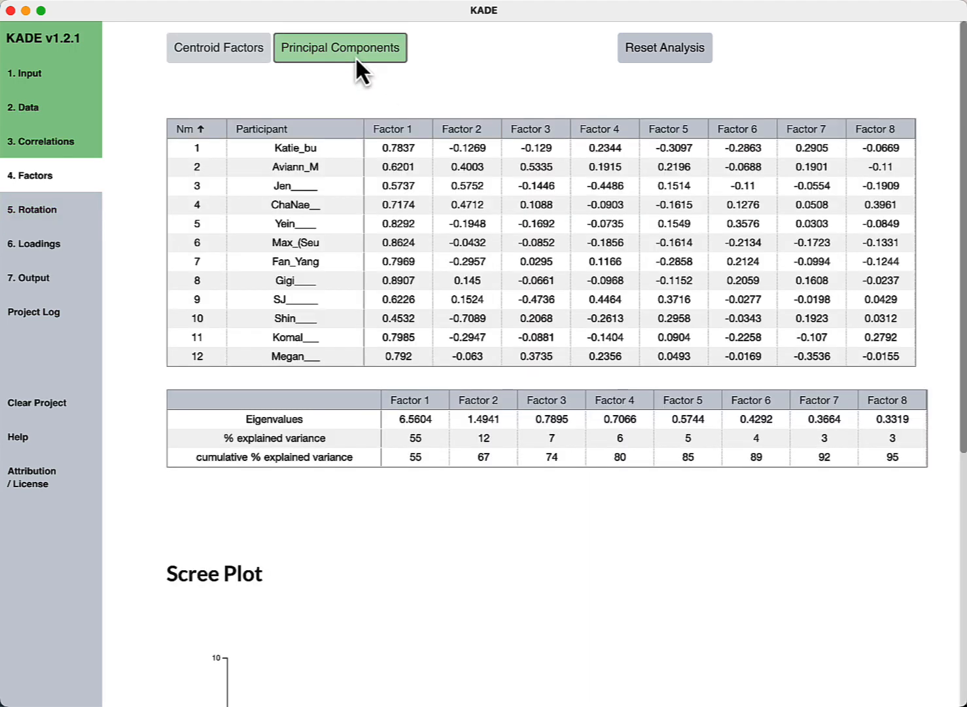
- Keep 2 factors, apply Varimax rotation, and view the two-factor loadings table
click(40, 211)
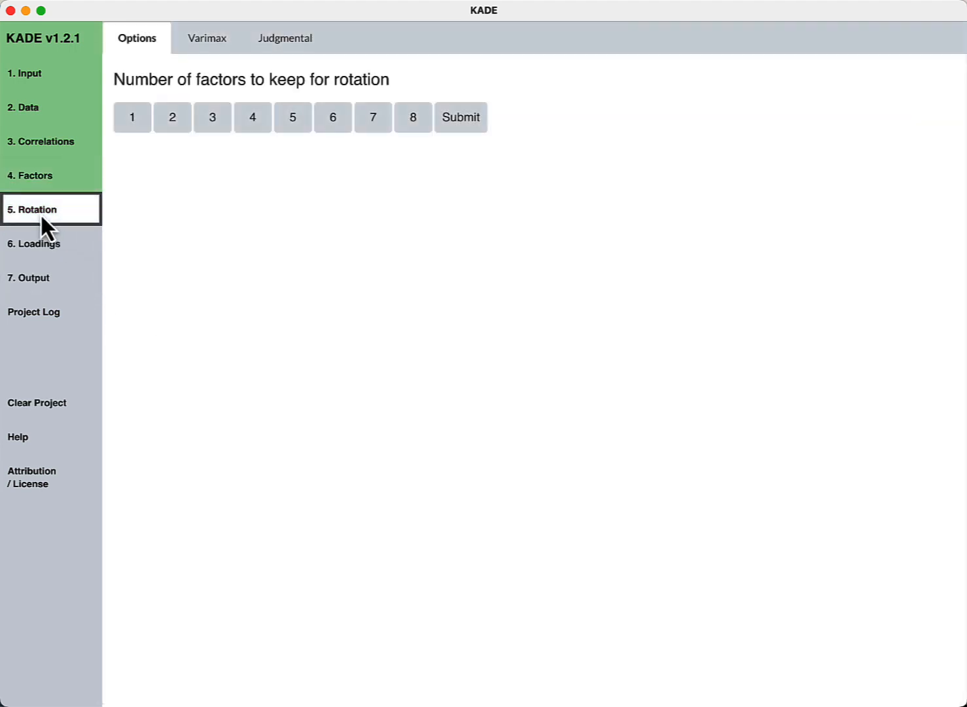
click(174, 118)
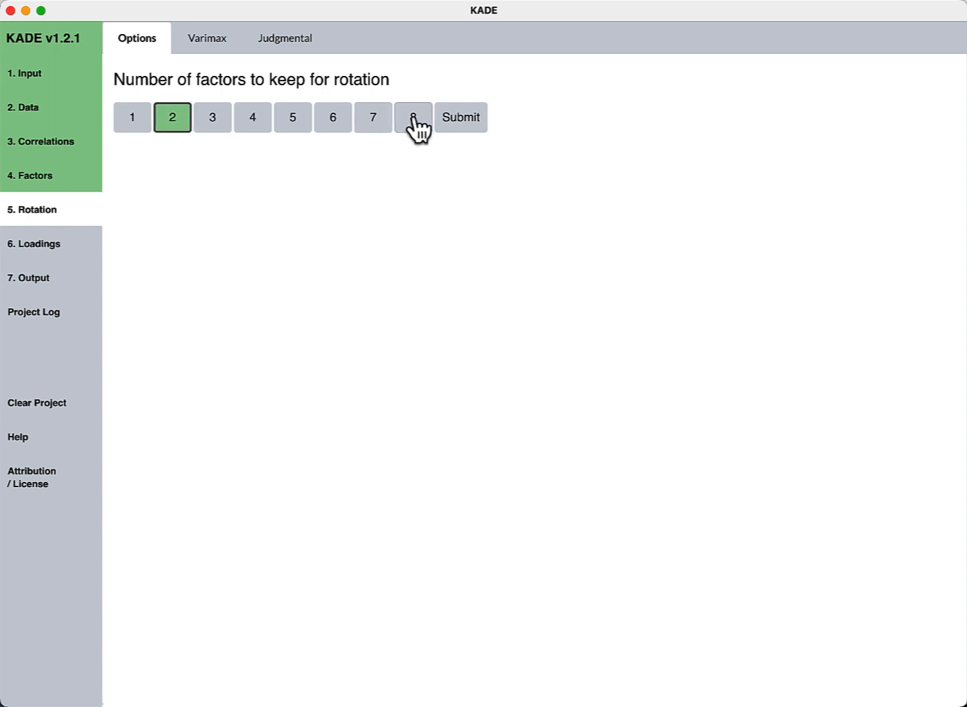
click(461, 119)
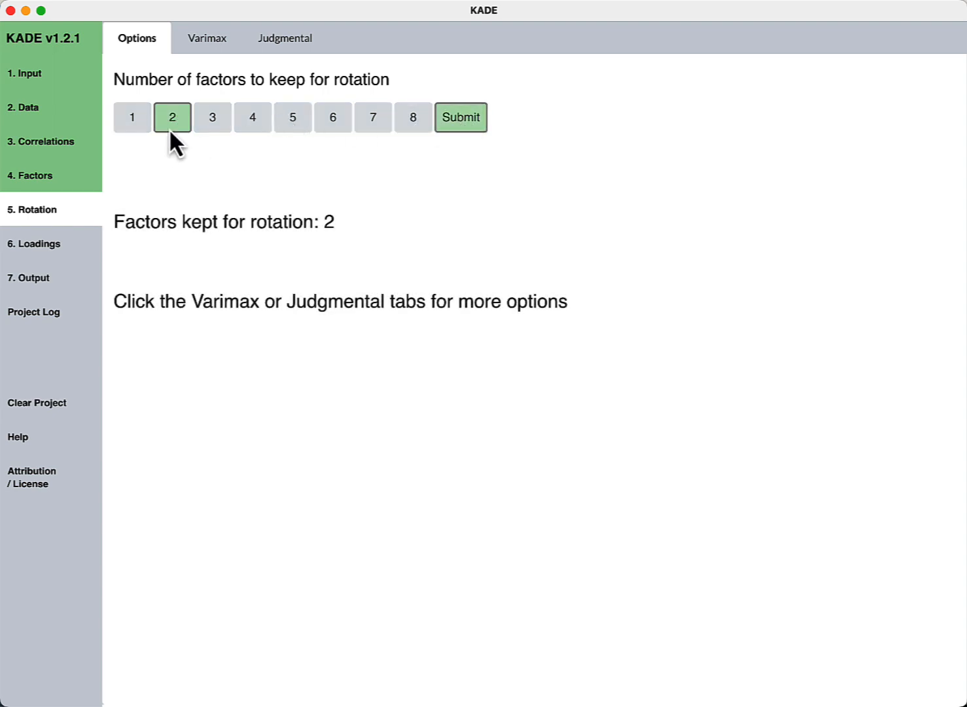
click(213, 44)
click(173, 87)
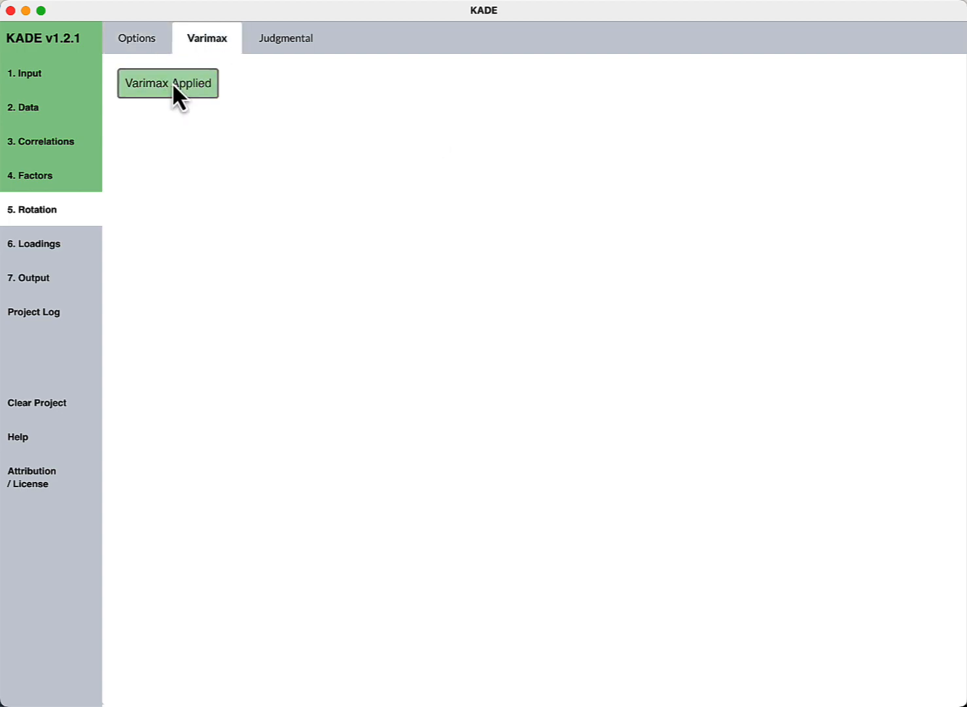
click(57, 244)
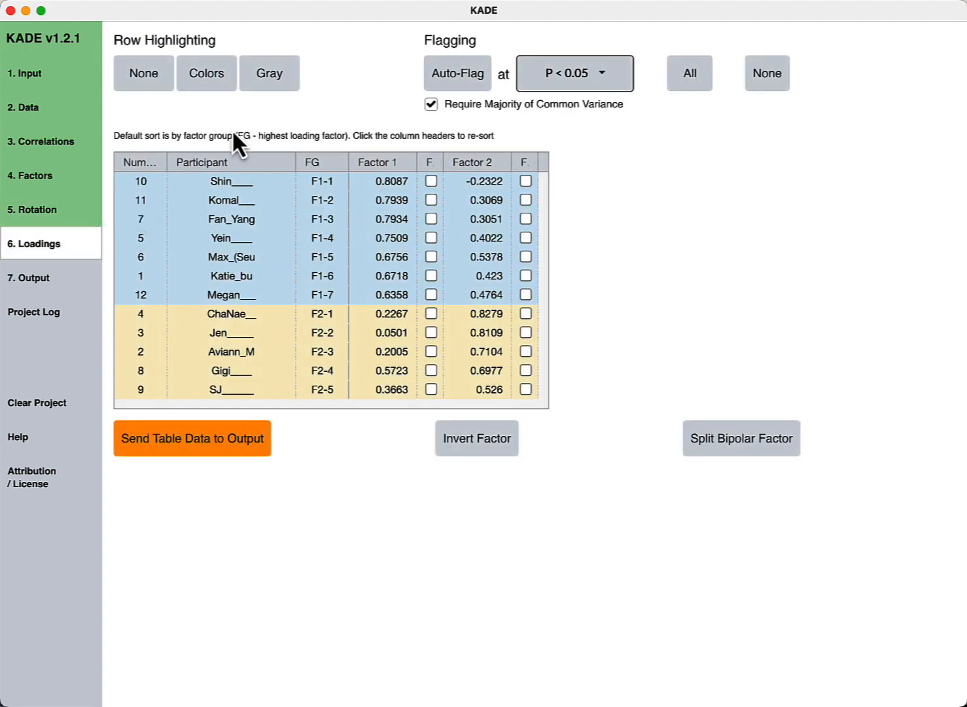
- Colour-code and auto-flag the two-factor loadings (seven on Factor 1, five on Factor 2), then send to output
click(210, 76)
click(449, 76)
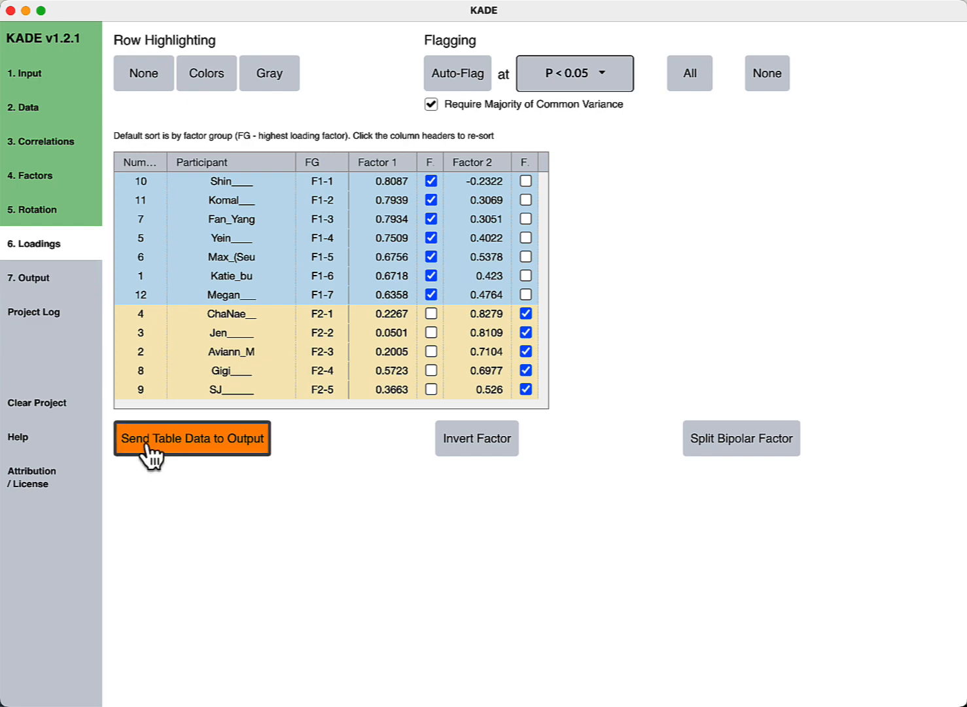
click(201, 445)
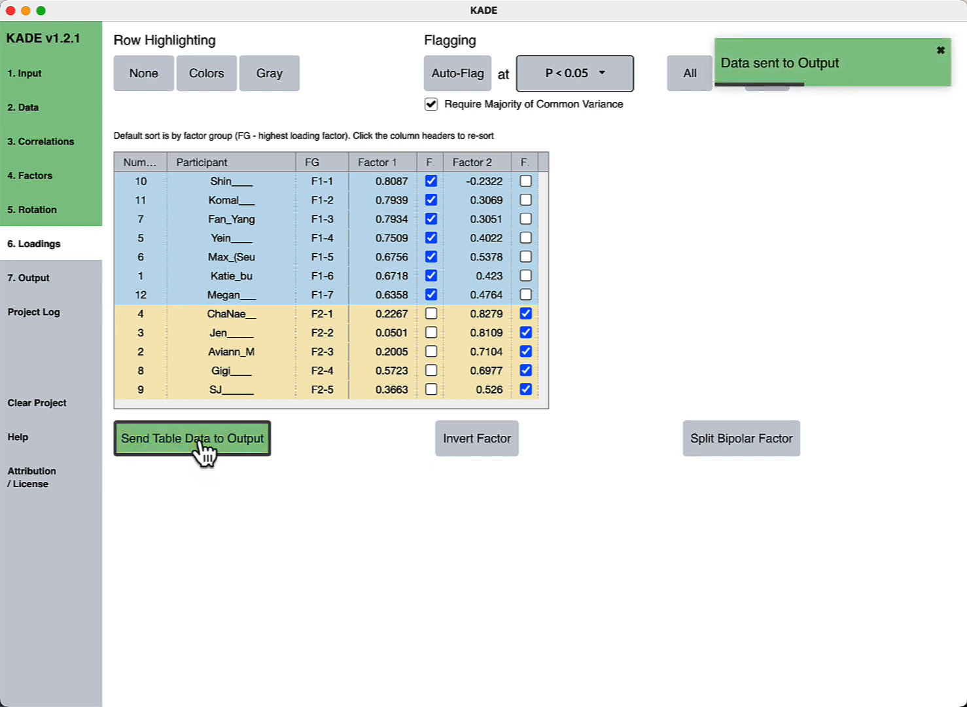
- Generate output for Factors 1 and 2 and download the complete output as an Excel file
click(40, 281)
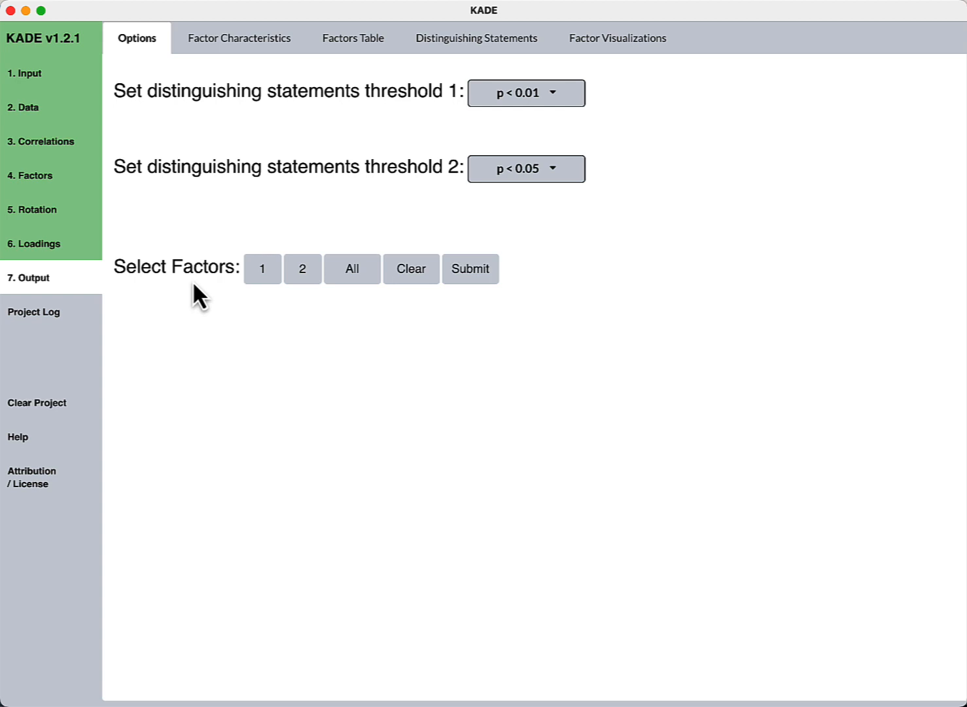
click(352, 272)
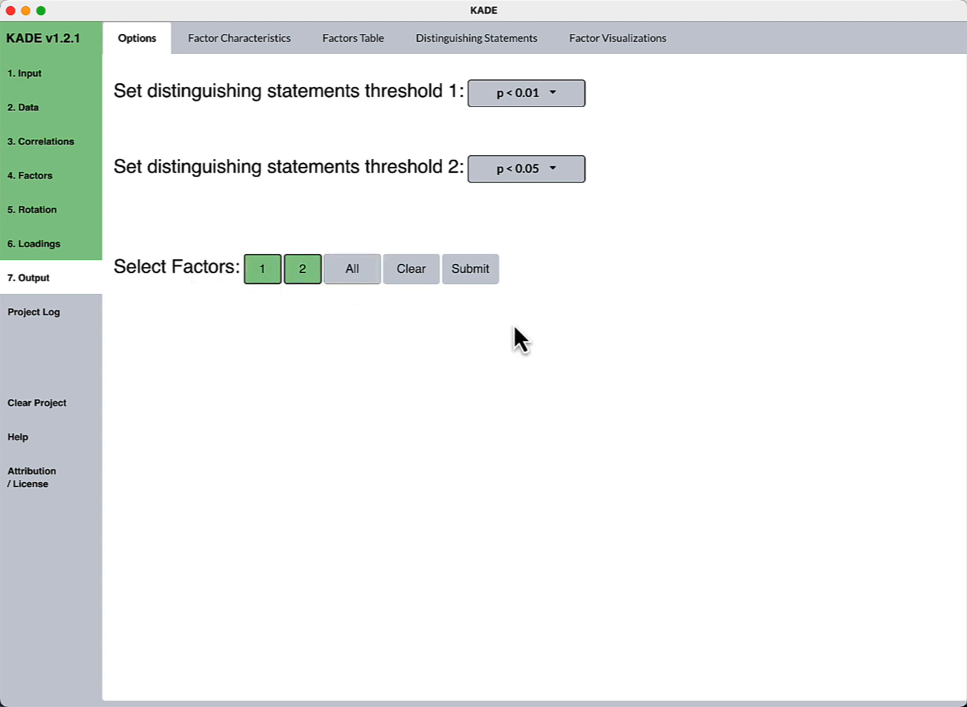
click(473, 272)
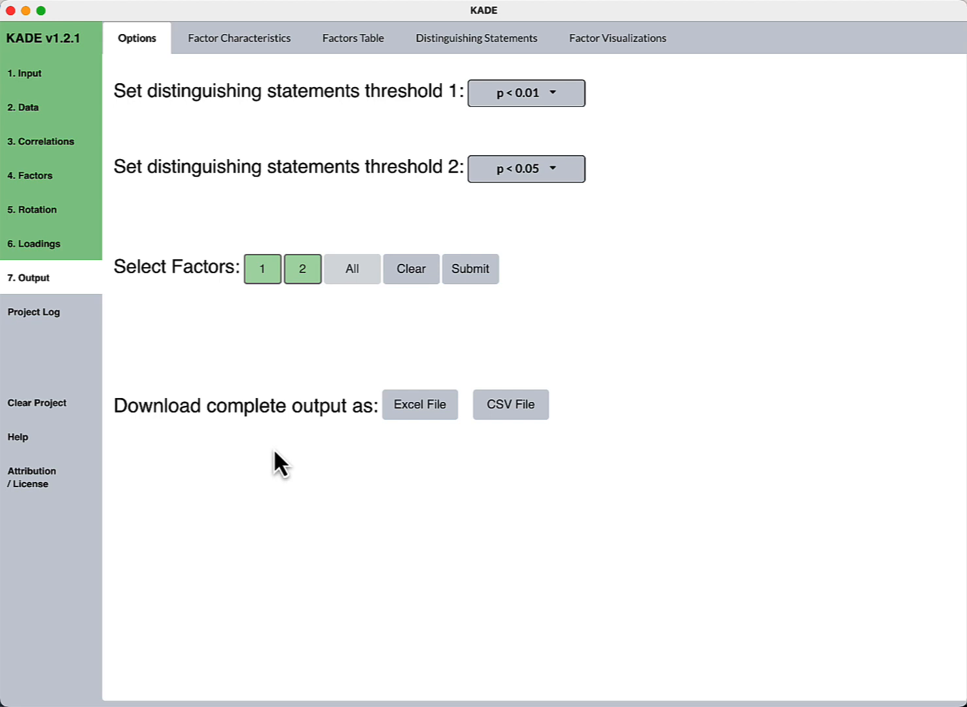
click(419, 411)
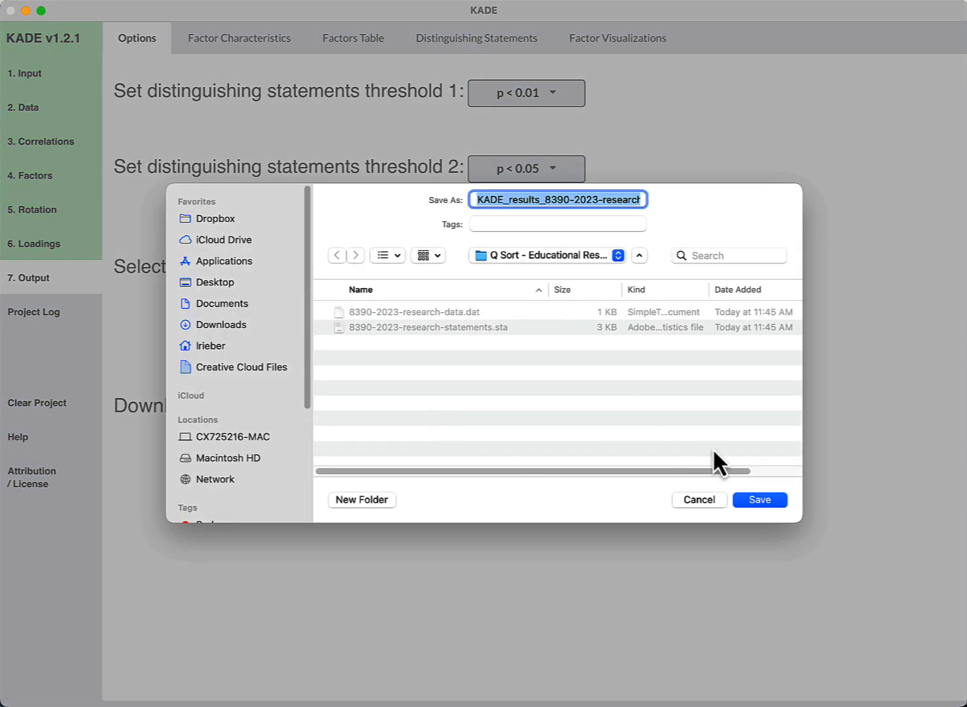
click(757, 501)
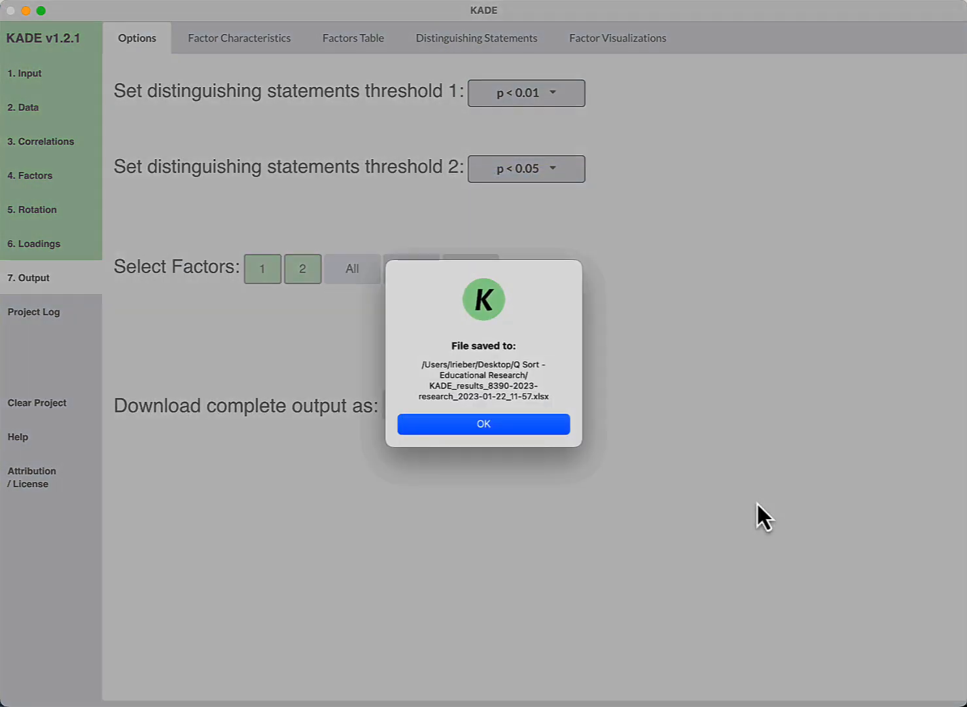
click(472, 424)
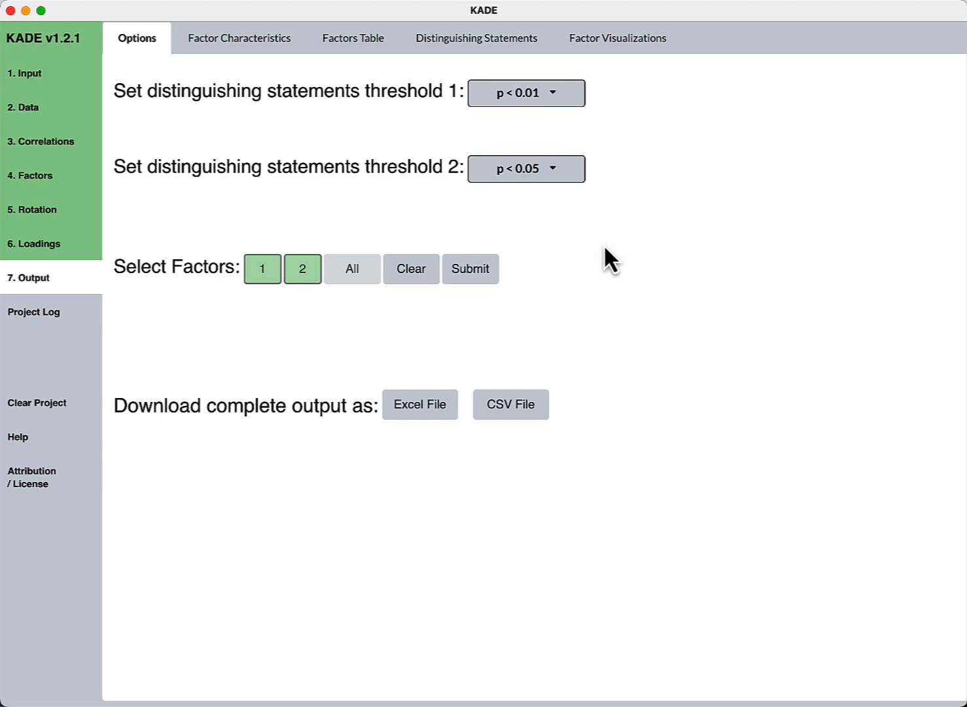
click(579, 102)
click(579, 101)
click(605, 46)
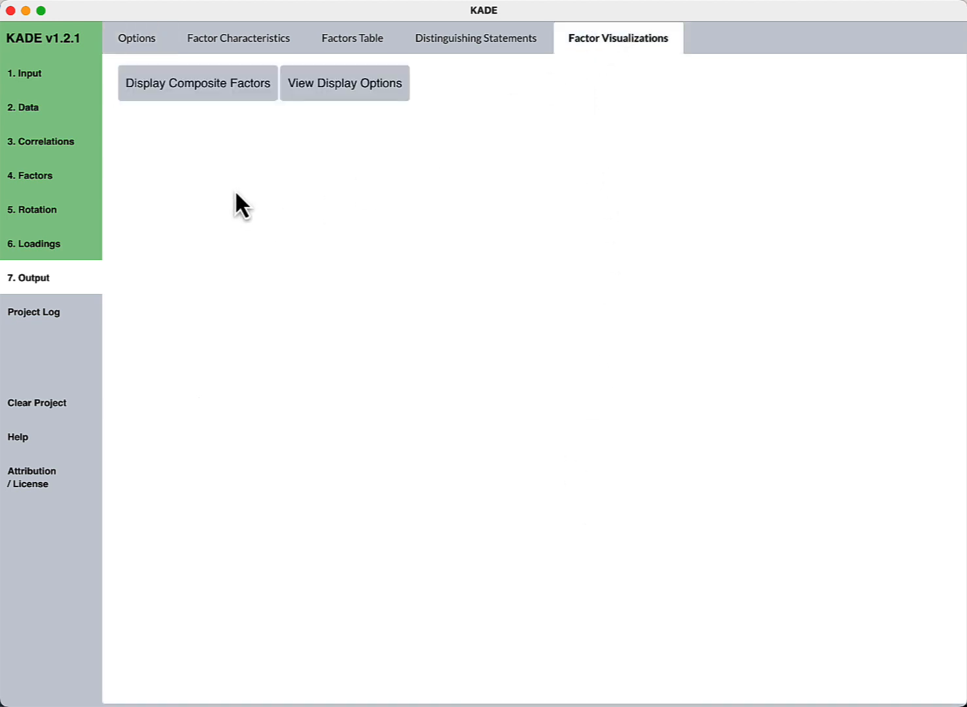
click(200, 88)
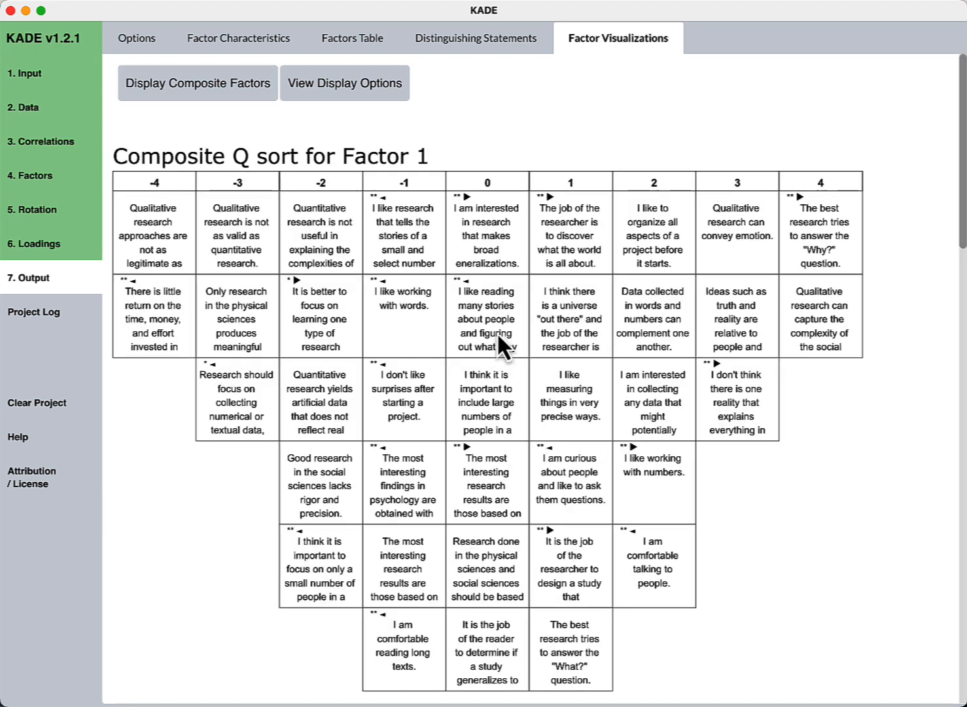
scroll(497, 335, down, 8)
scroll(496, 332, down, 12)
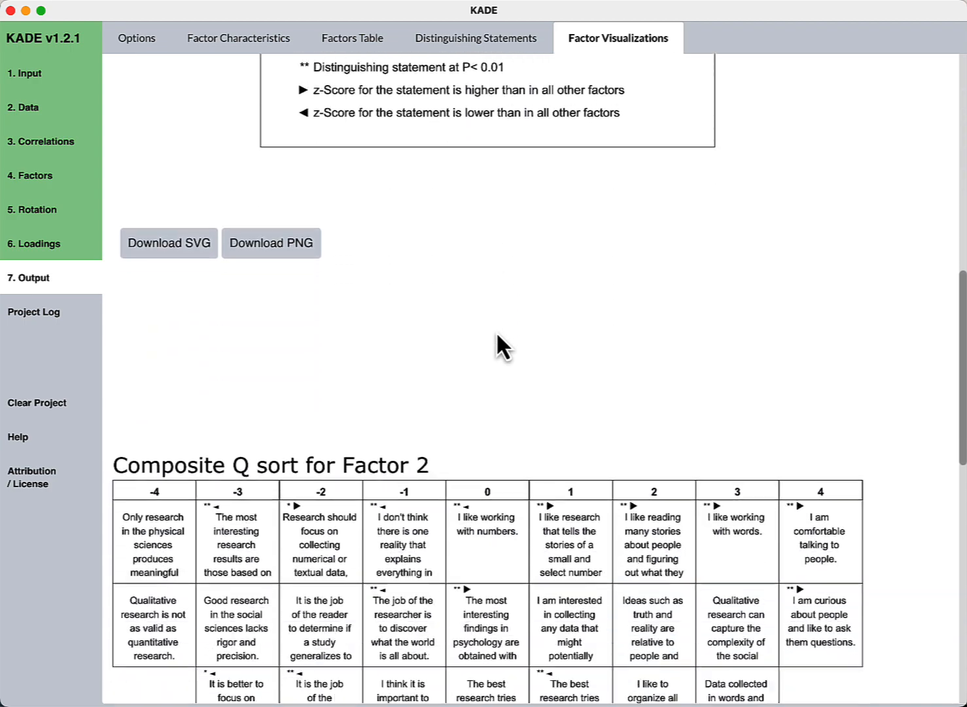
scroll(496, 331, down, 15)
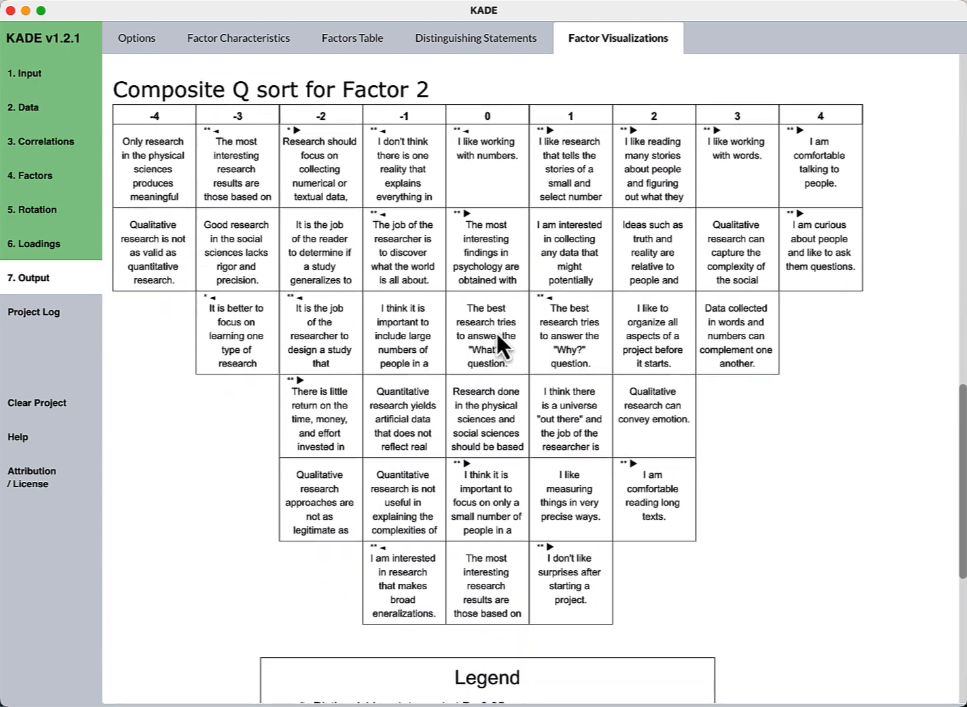
scroll(496, 332, up, 20)
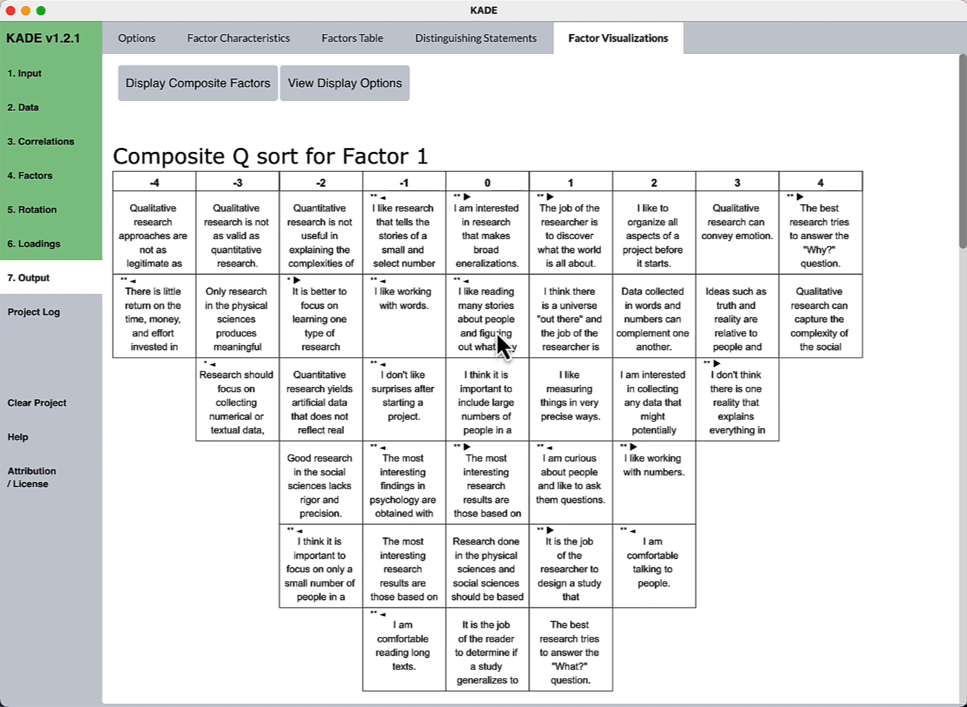
scroll(501, 338, down, 10)
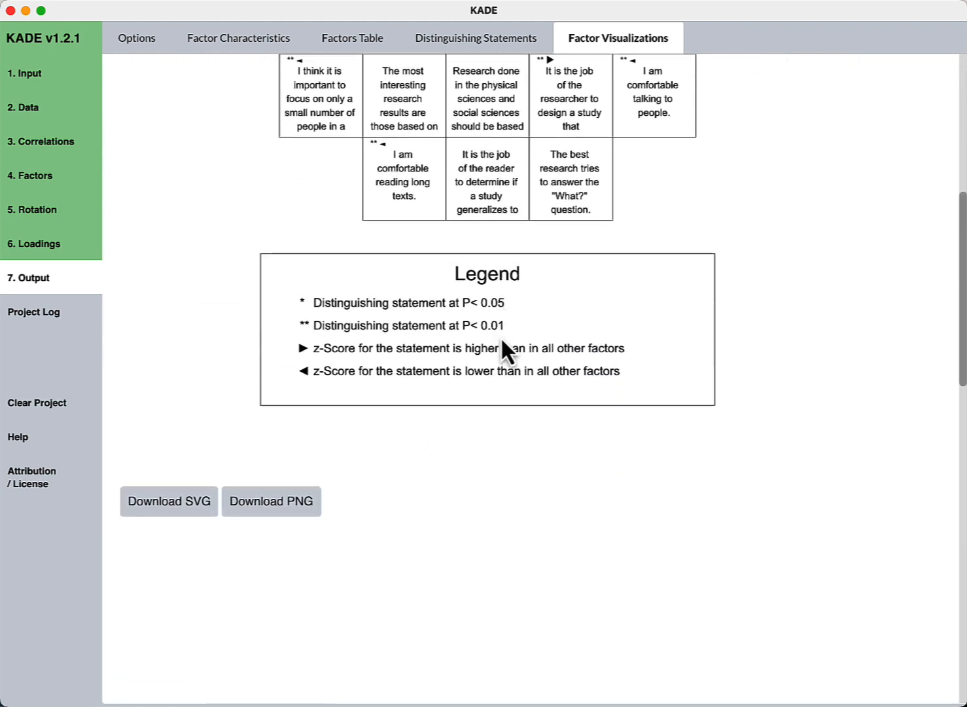
scroll(501, 335, down, 10)
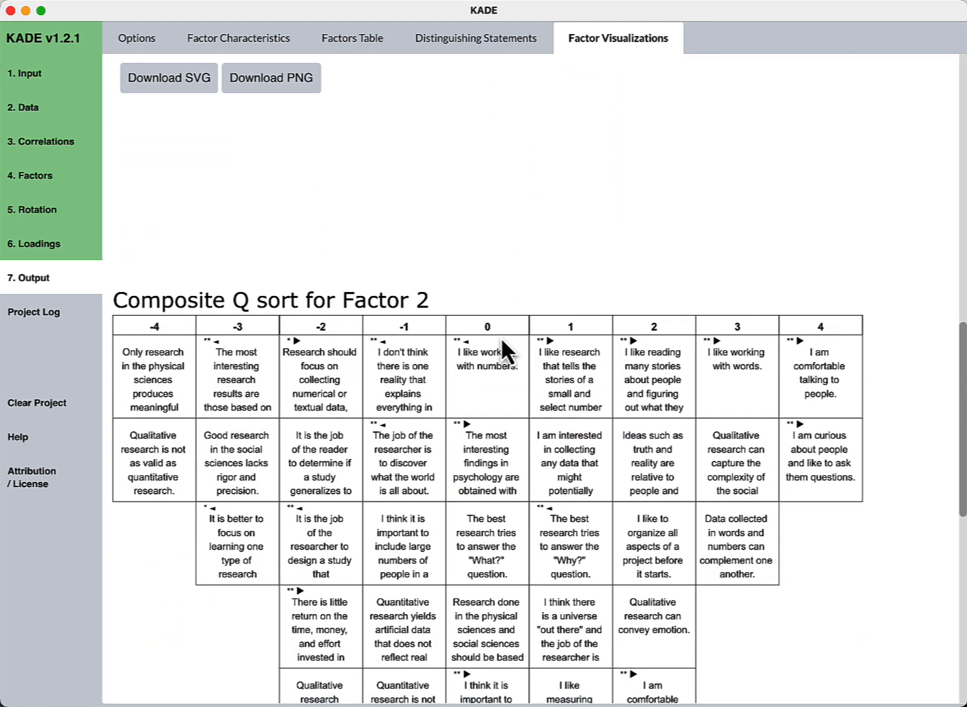
scroll(676, 323, down, 5)
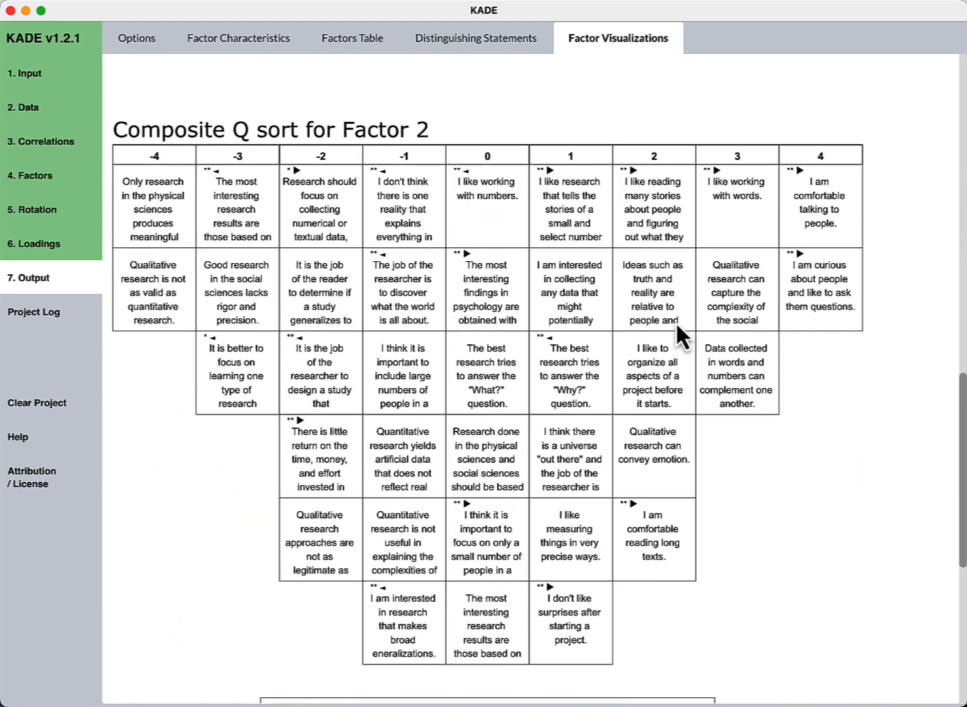
scroll(675, 322, up, 20)
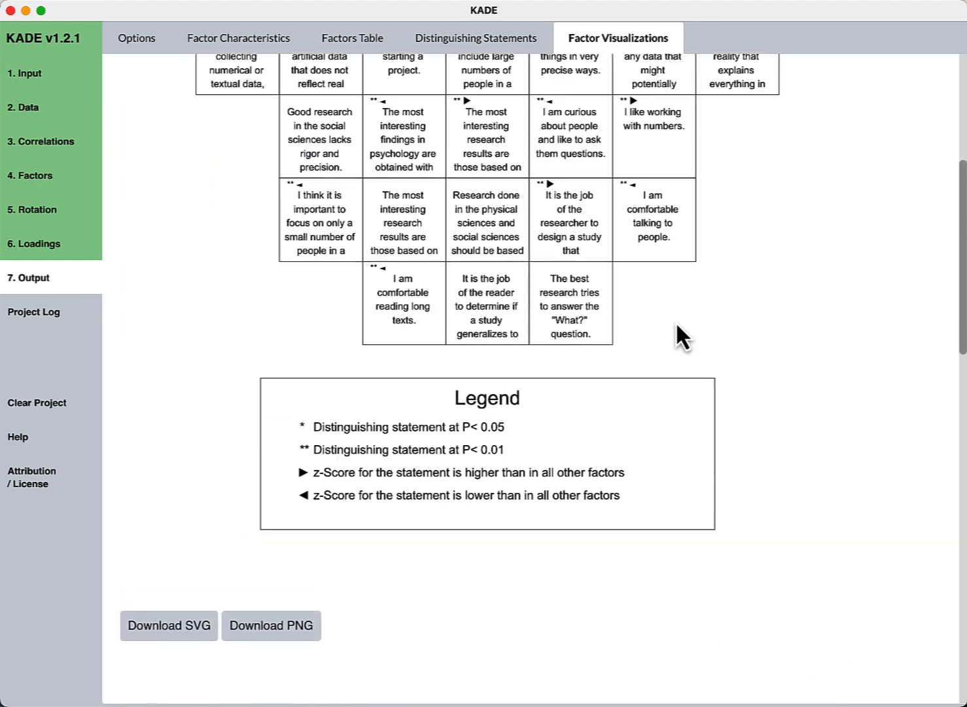
scroll(676, 320, up, 1)
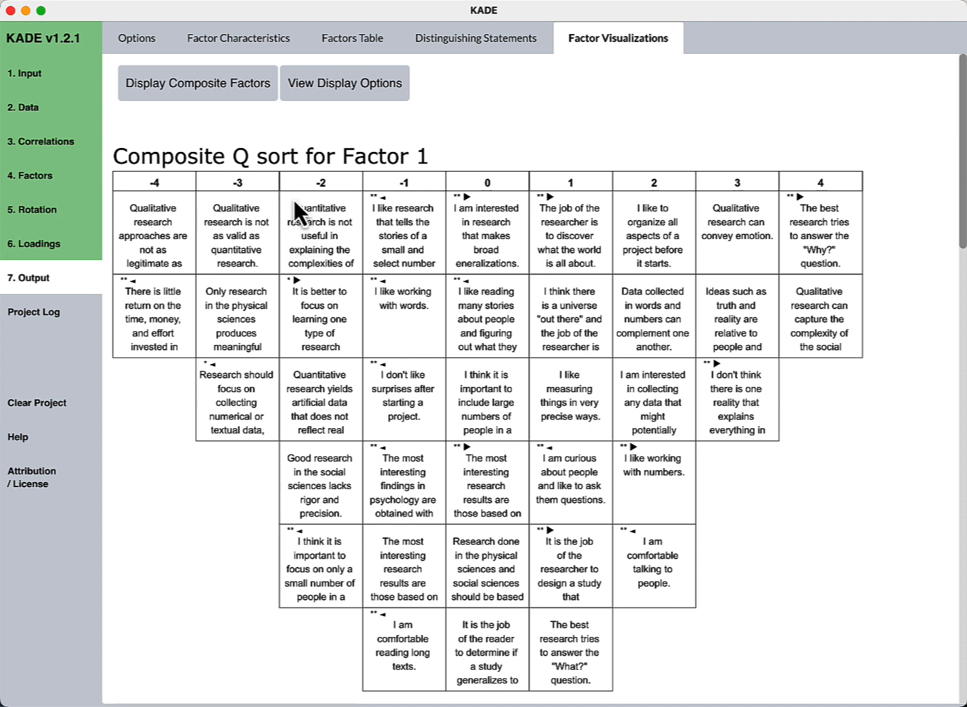
- In Display Options, prepend statement numbers, indicate distinguishing statements by Color, and enable consensus indicator colour
click(343, 91)
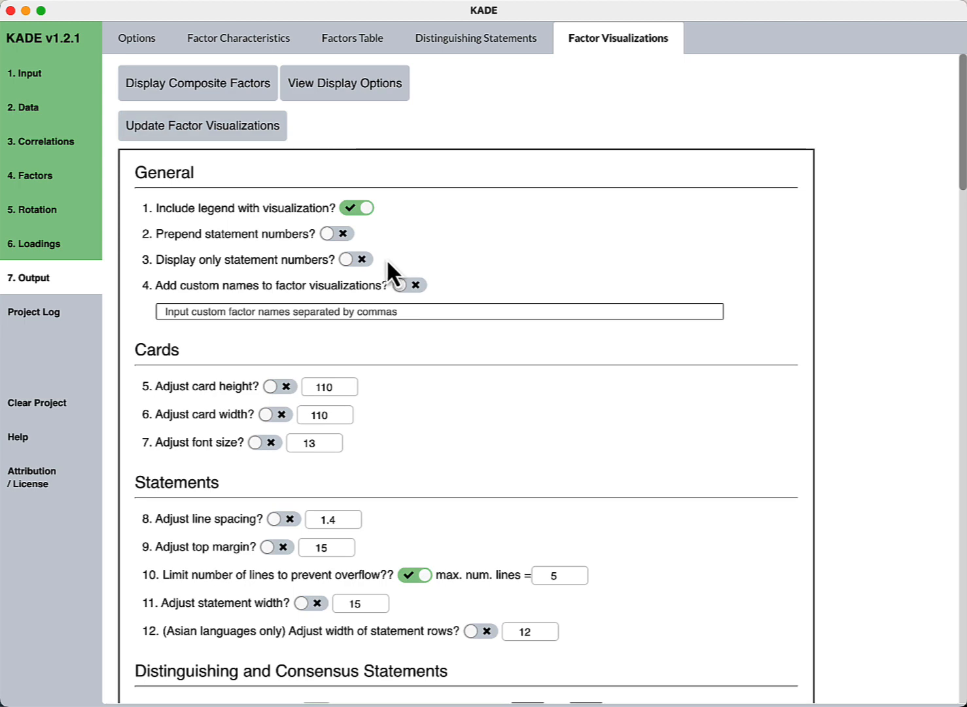
click(336, 234)
scroll(462, 254, down, 5)
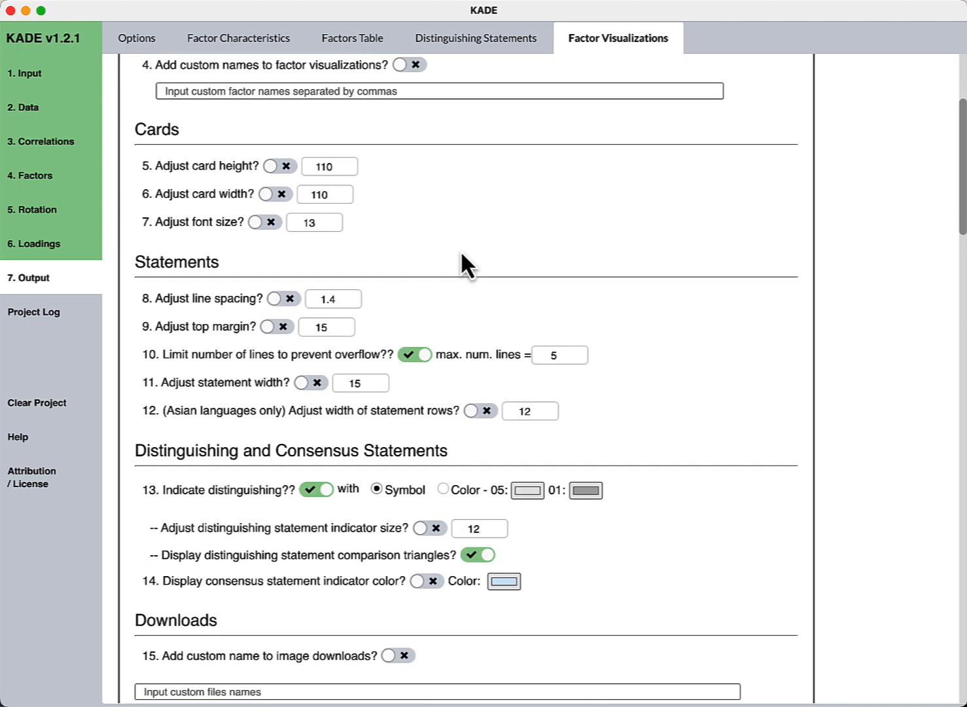
scroll(462, 254, down, 7)
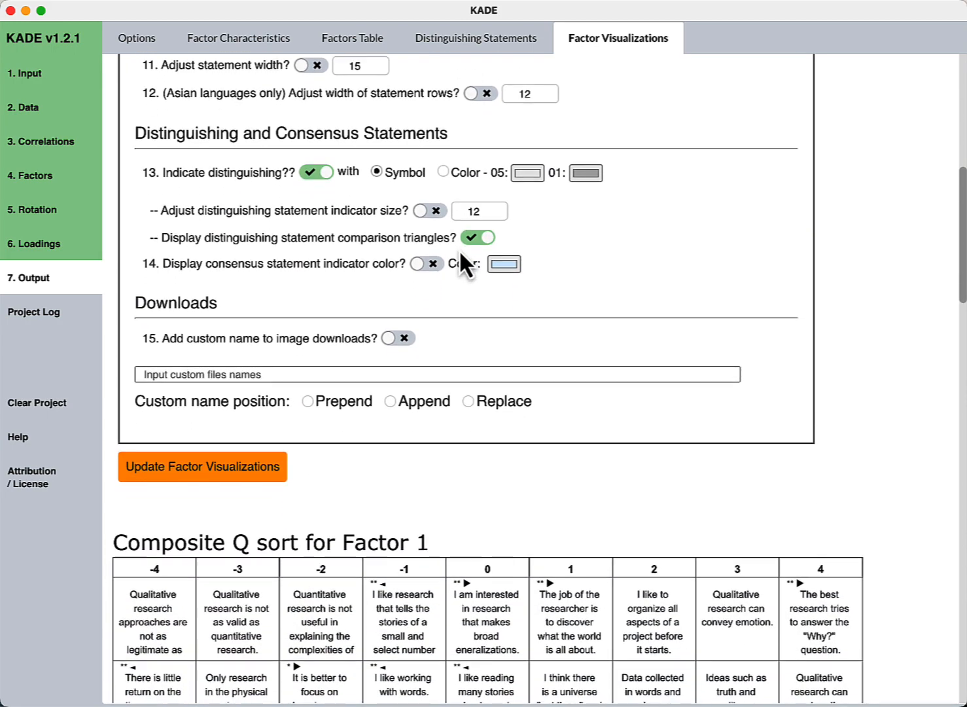
click(443, 171)
click(422, 265)
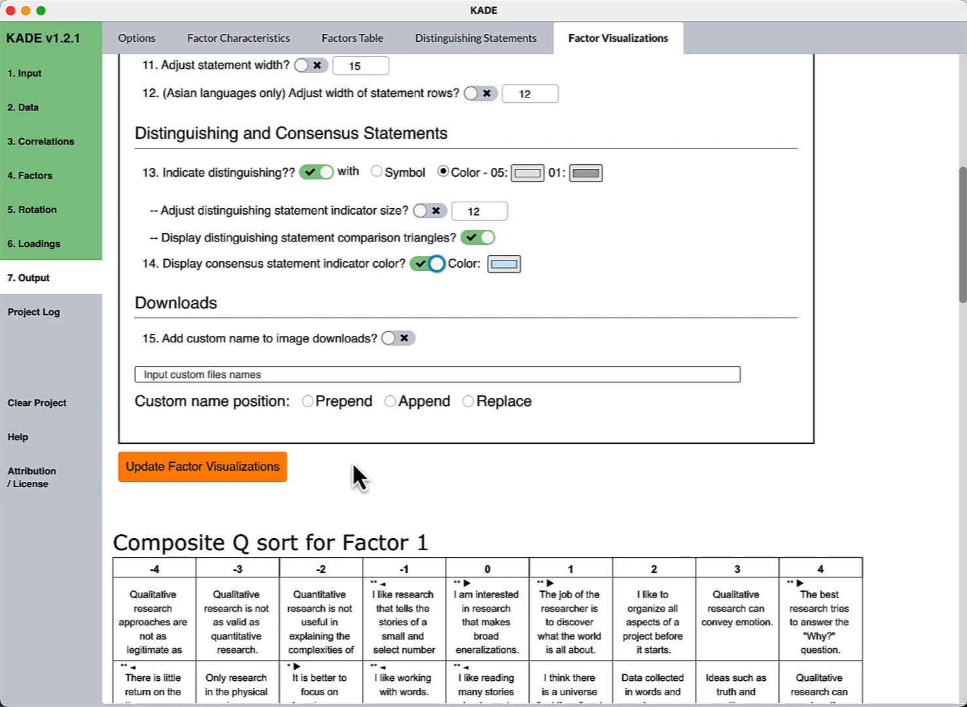
- Update the factor visualizations and review the numbered, colour-coded Factor 1 composite Q sort and its legend
click(227, 481)
scroll(232, 482, down, 3)
scroll(232, 482, down, 5)
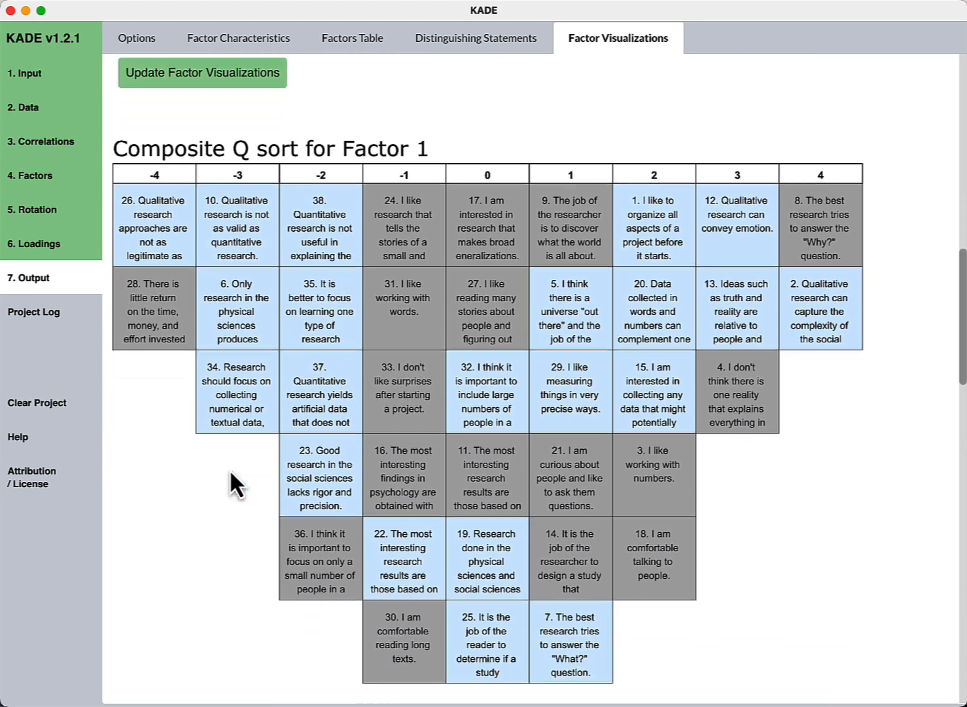
scroll(230, 472, down, 2)
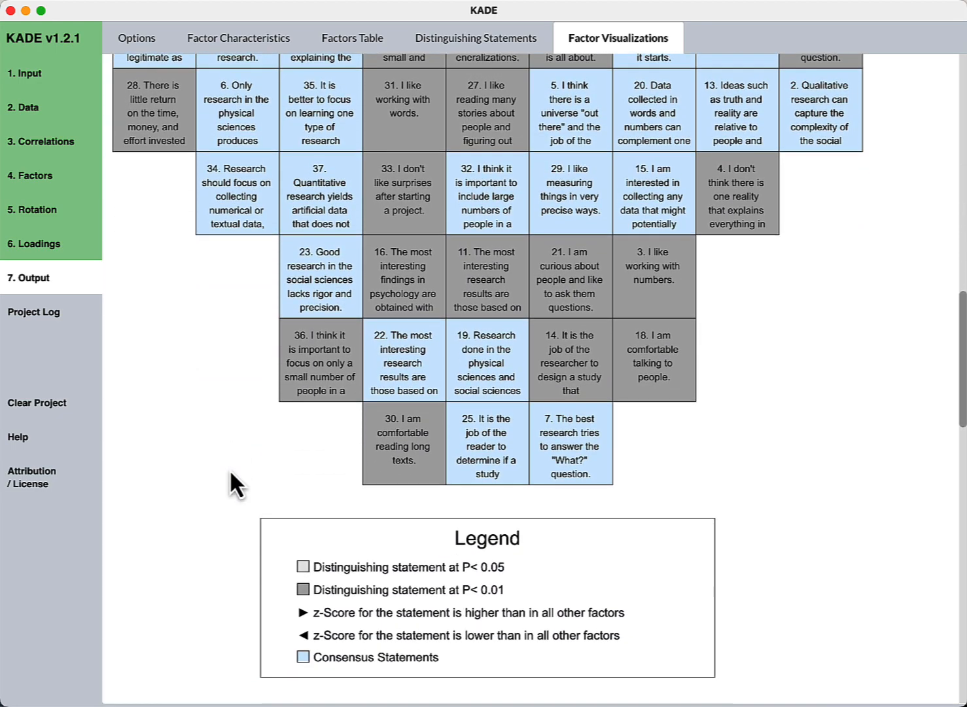
scroll(231, 471, up, 1)
scroll(231, 471, up, 1)
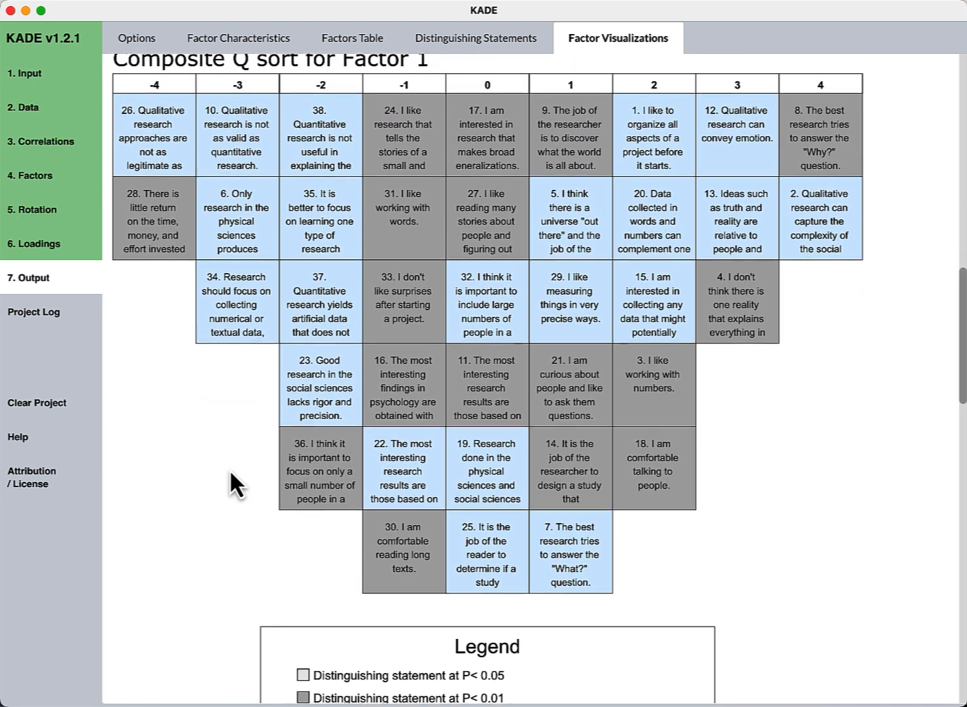
scroll(231, 472, down, 2)
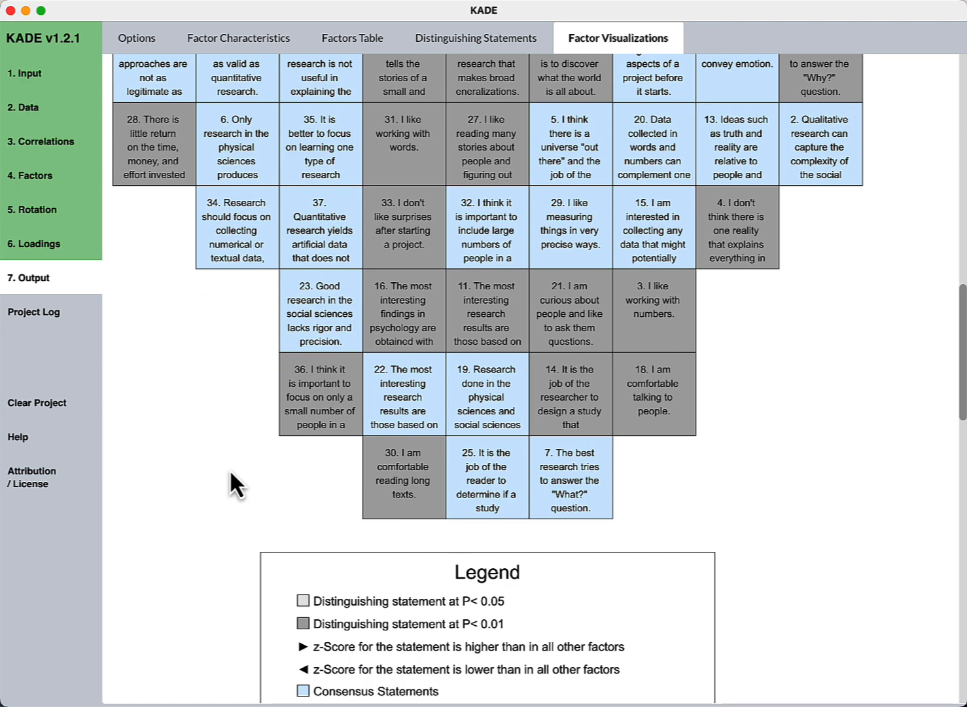
scroll(231, 472, up, 2)
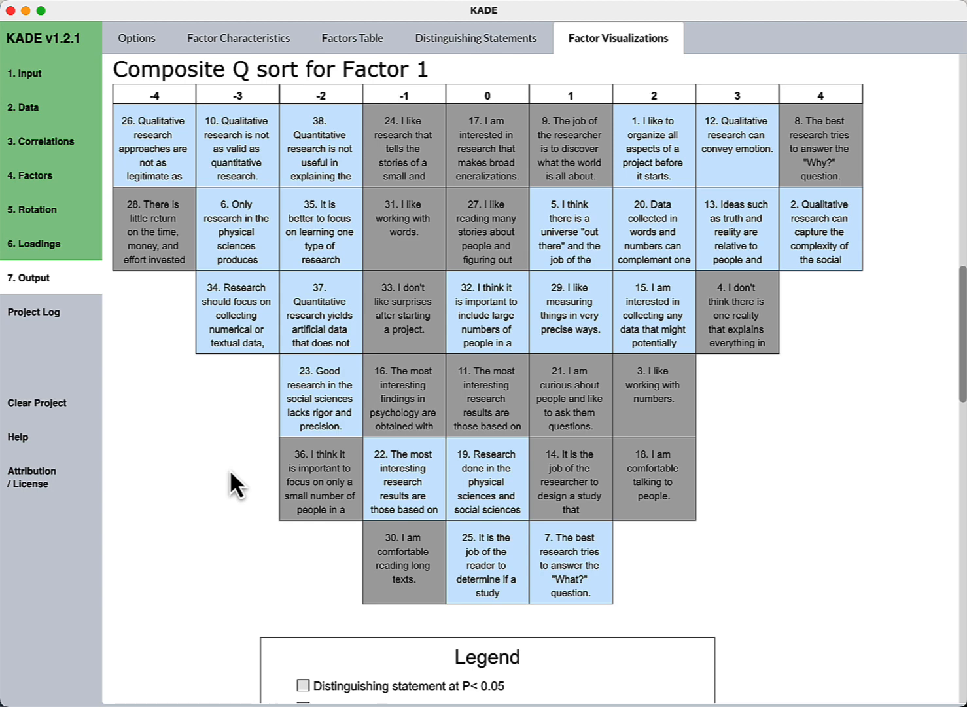
scroll(257, 473, down, 2)
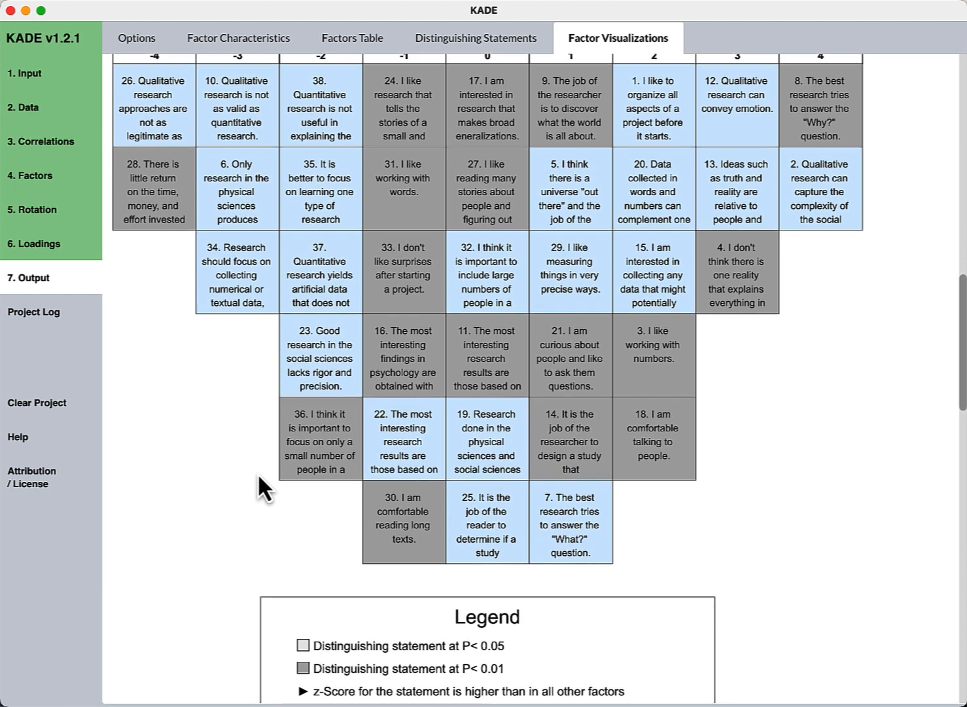
scroll(258, 472, up, 3)
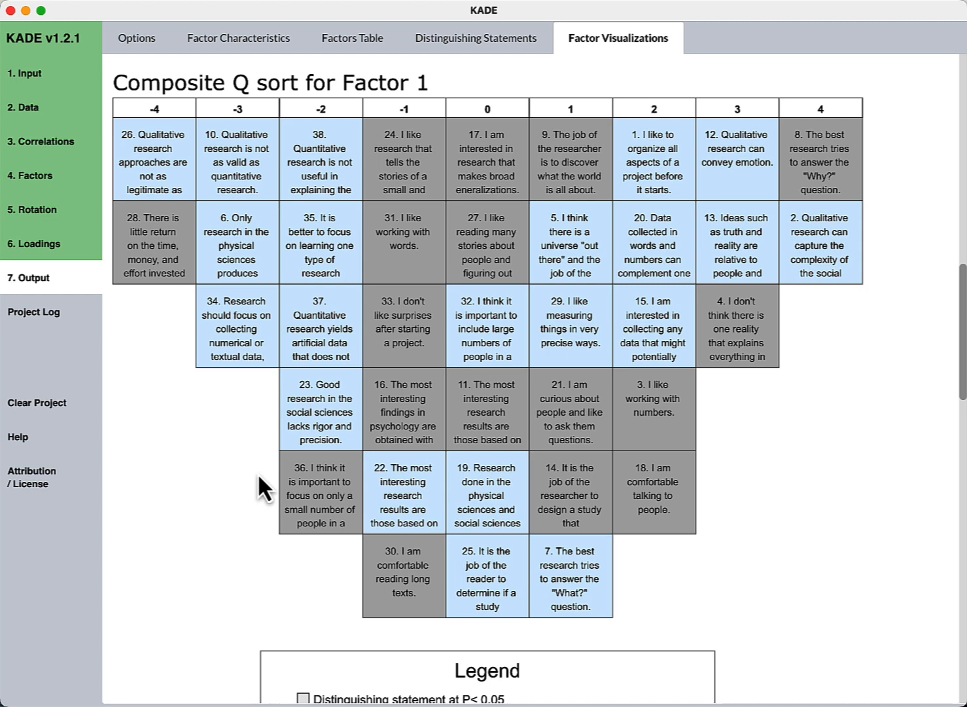
scroll(265, 473, down, 5)
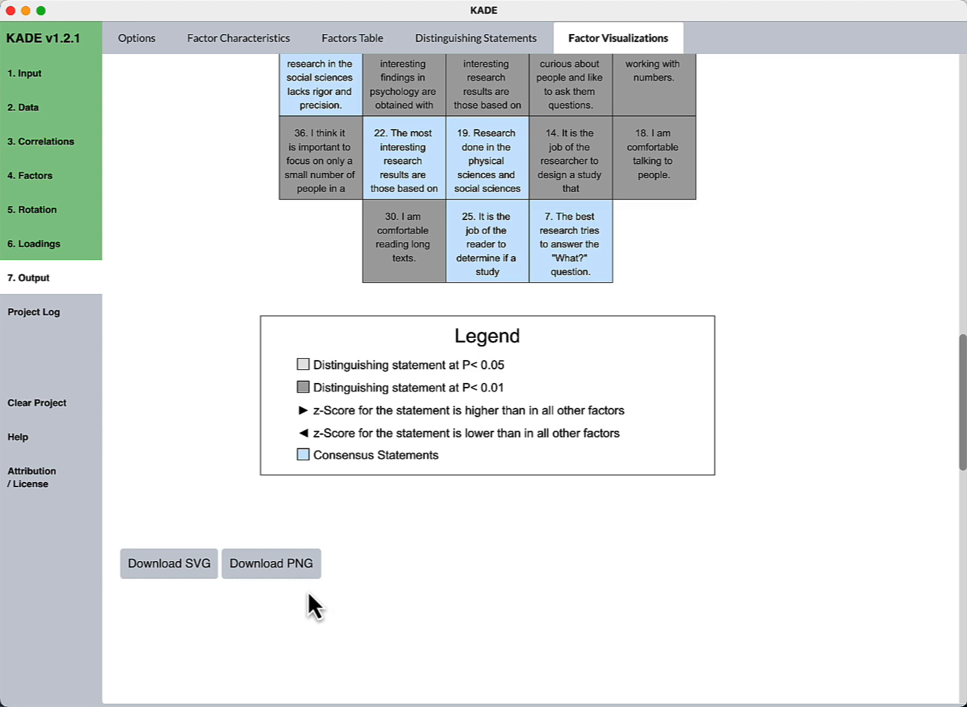
- Save the Factor 1 composite Q sort as a PNG under its default name
click(301, 572)
click(298, 572)
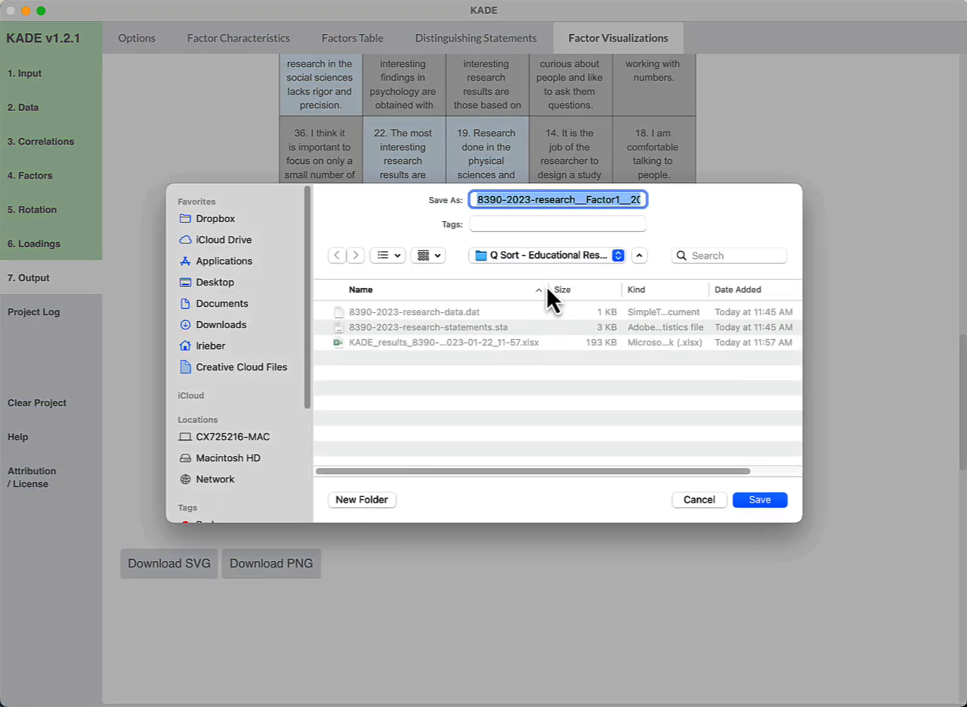
click(750, 502)
- Save the Factor 2 composite Q sort as a PNG under its default name
scroll(576, 485, down, 3)
scroll(575, 488, down, 15)
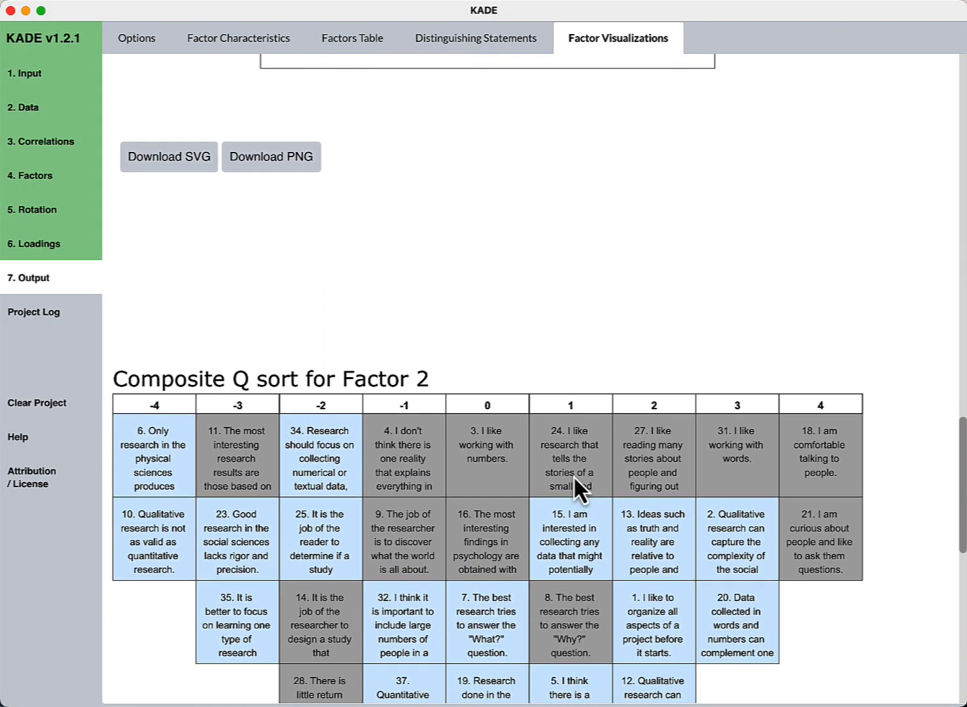
scroll(574, 476, down, 3)
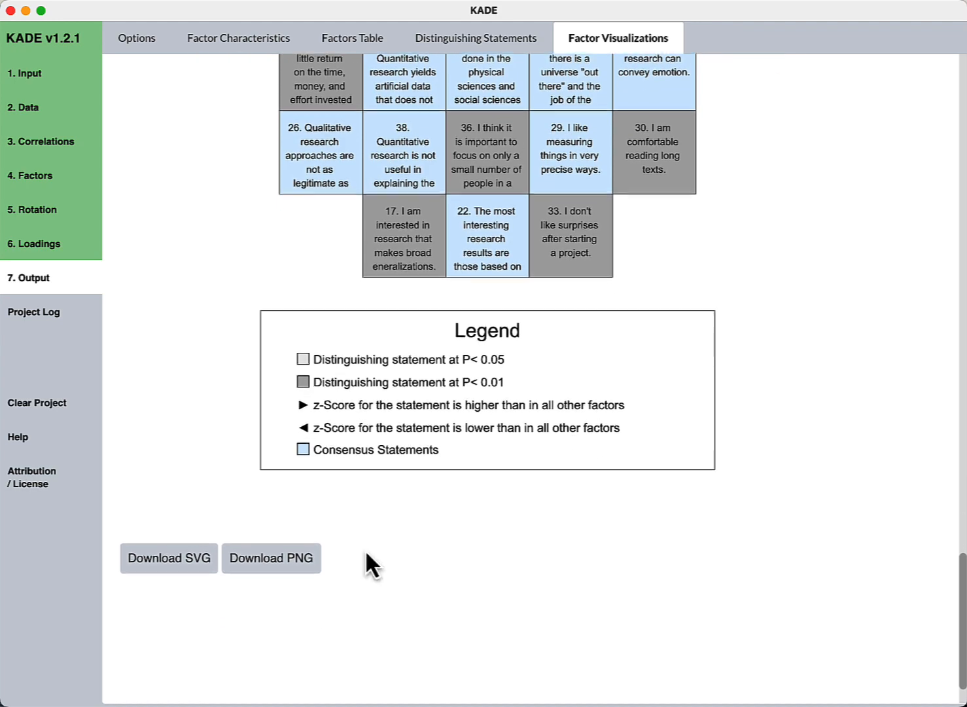
click(292, 553)
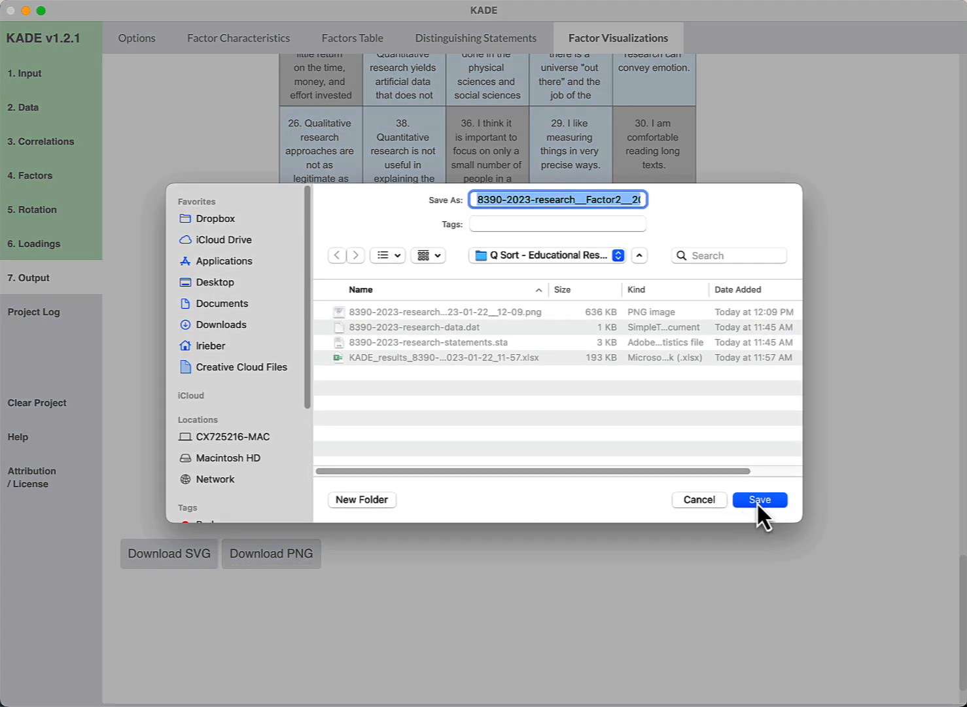
click(757, 502)
scroll(760, 502, up, 10)
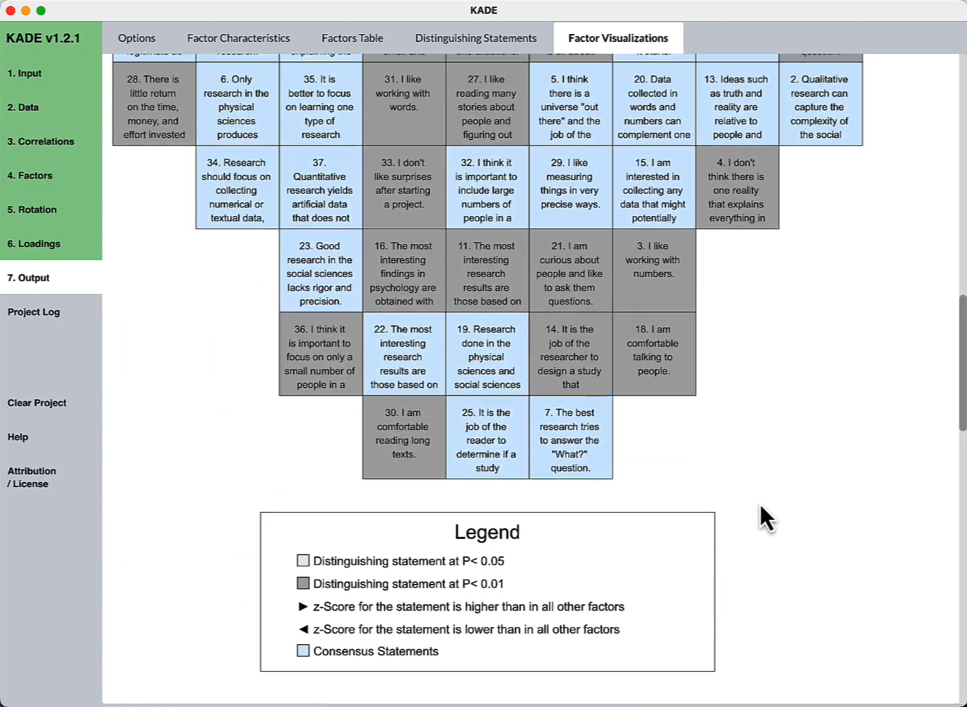
scroll(759, 502, up, 10)
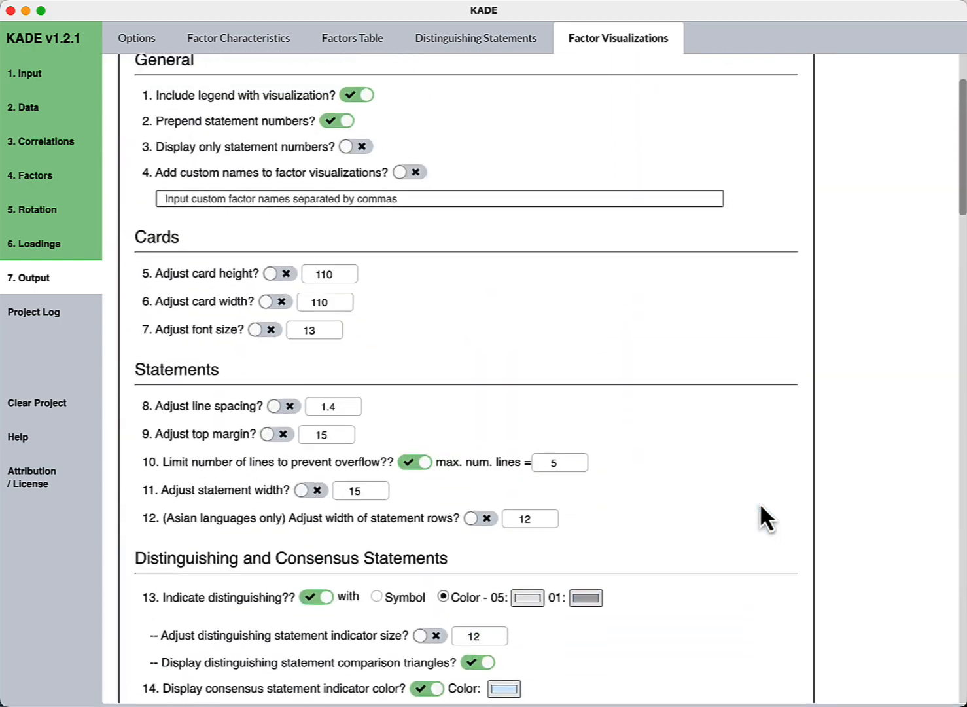
scroll(760, 502, down, 3)
scroll(760, 505, down, 10)
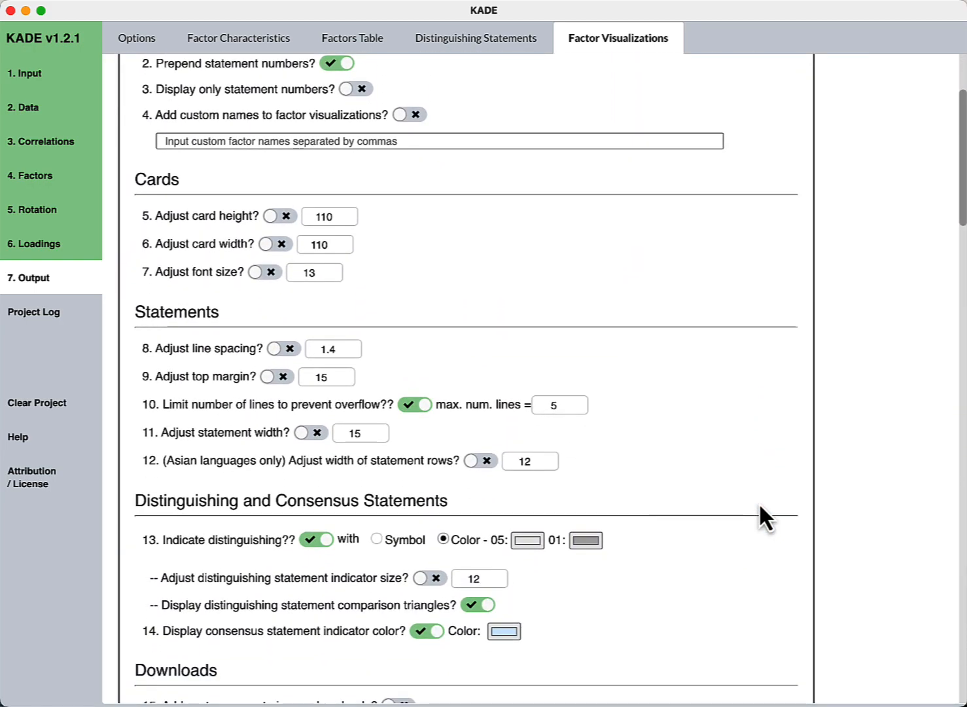
scroll(759, 502, down, 5)
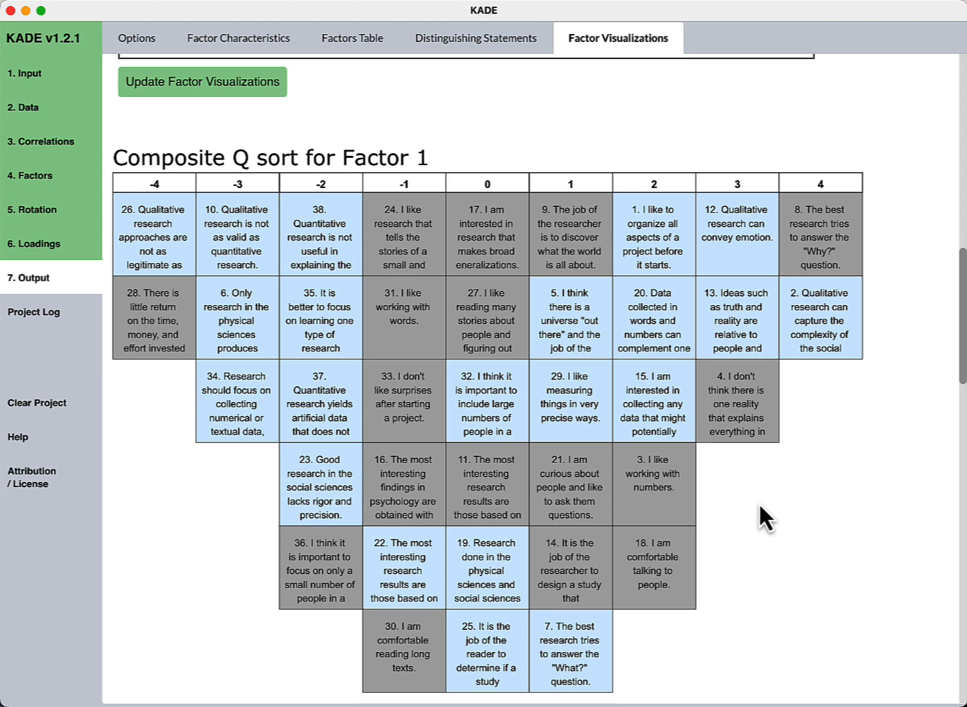
scroll(757, 503, down, 5)
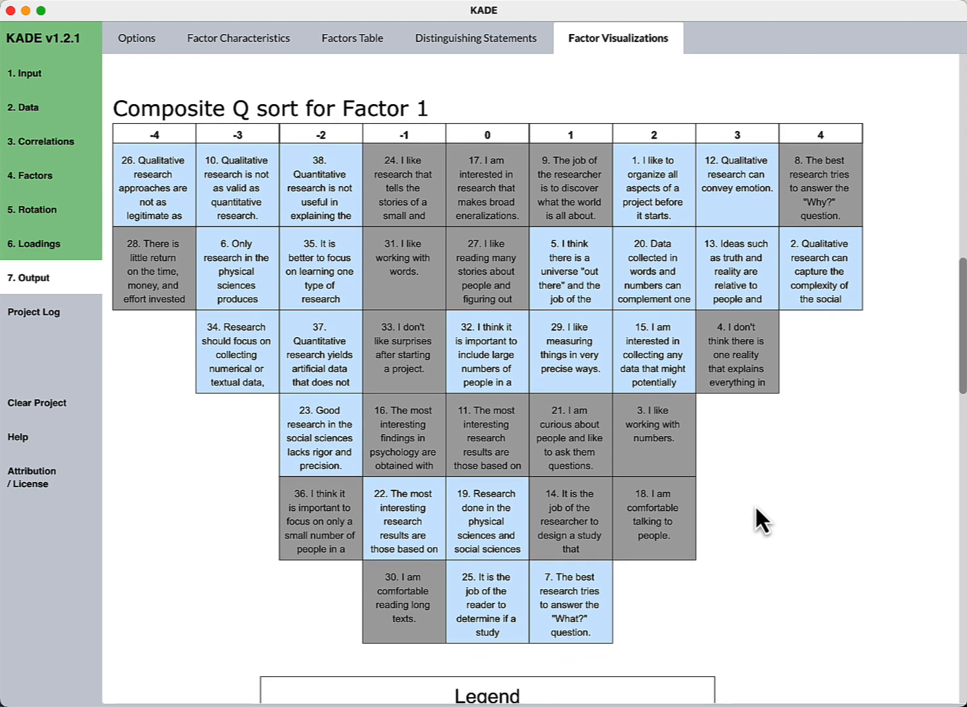
scroll(756, 509, down, 20)
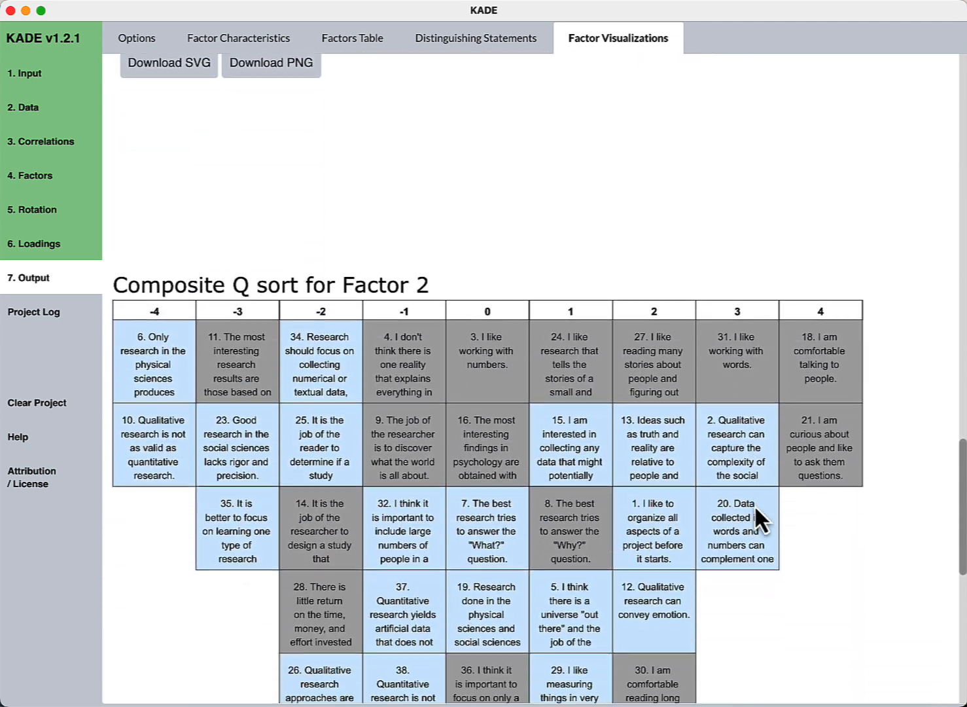
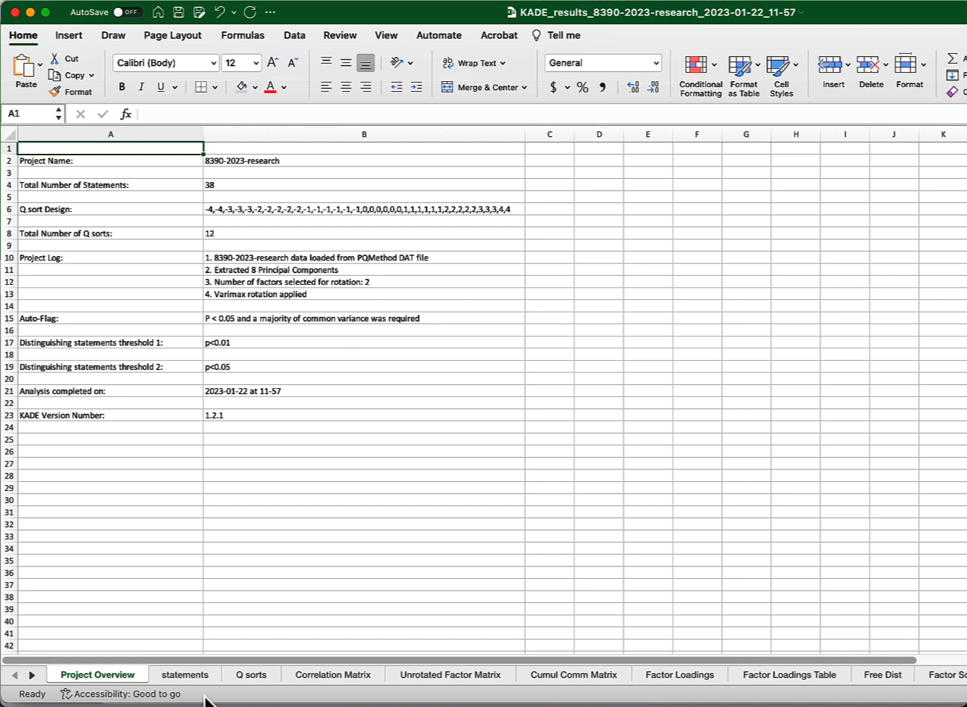
click(32, 675)
click(32, 675)
click(32, 675)
click(32, 676)
click(32, 675)
click(32, 675)
click(32, 675)
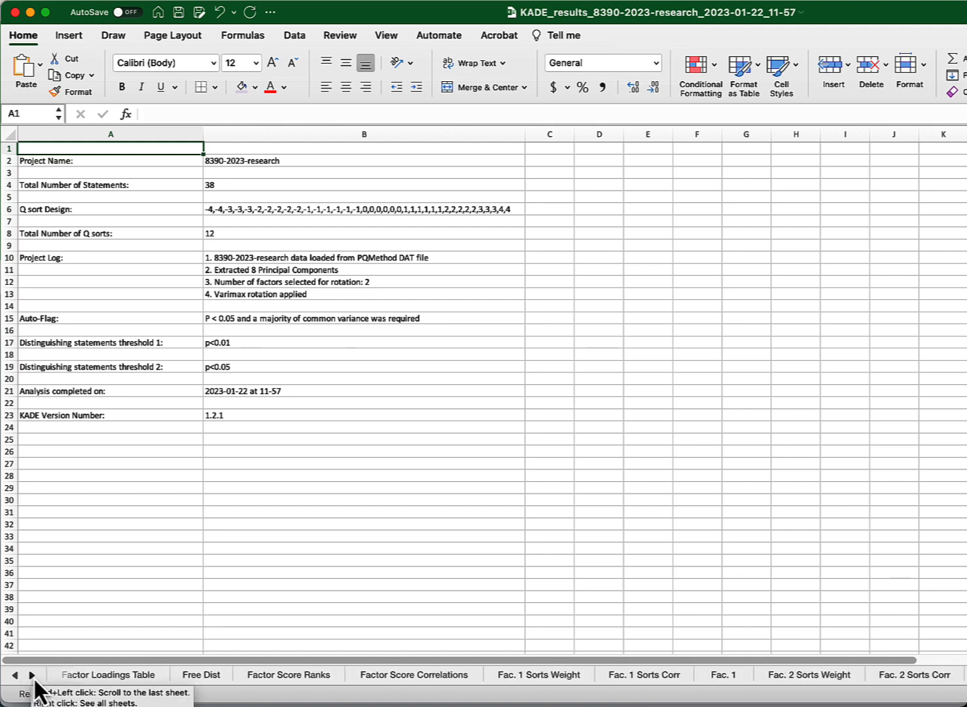
click(32, 675)
click(32, 675)
click(32, 676)
click(32, 675)
click(32, 676)
click(32, 675)
click(32, 675)
click(32, 675)
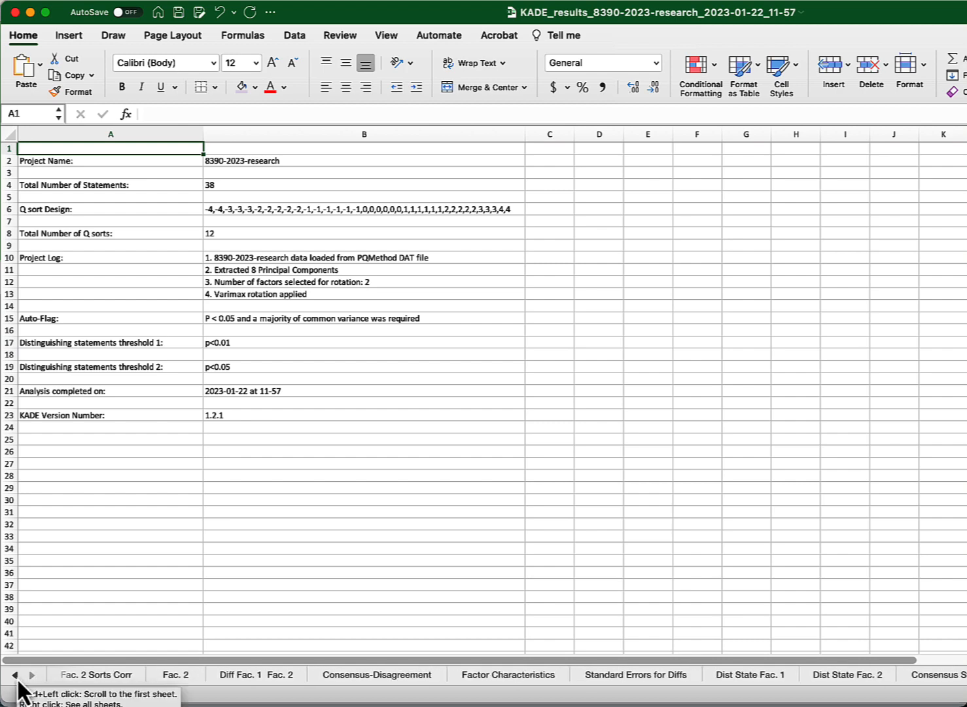
click(18, 680)
click(17, 680)
click(17, 680)
click(18, 680)
click(18, 681)
click(19, 680)
click(20, 682)
click(20, 682)
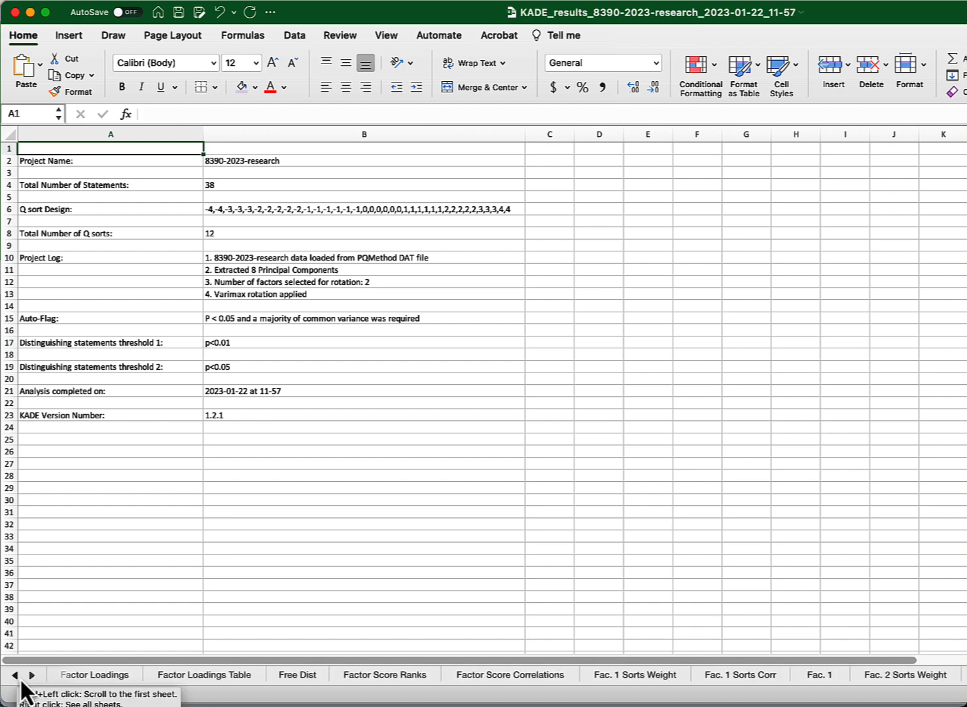
click(19, 681)
click(20, 681)
click(19, 682)
click(20, 682)
click(20, 681)
click(20, 681)
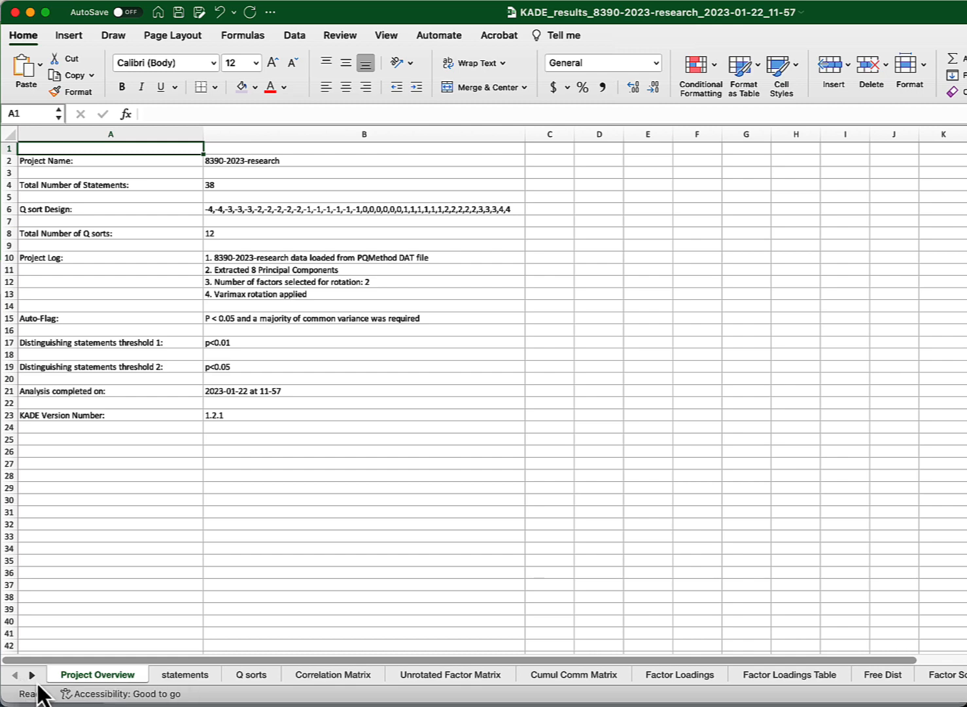
click(31, 676)
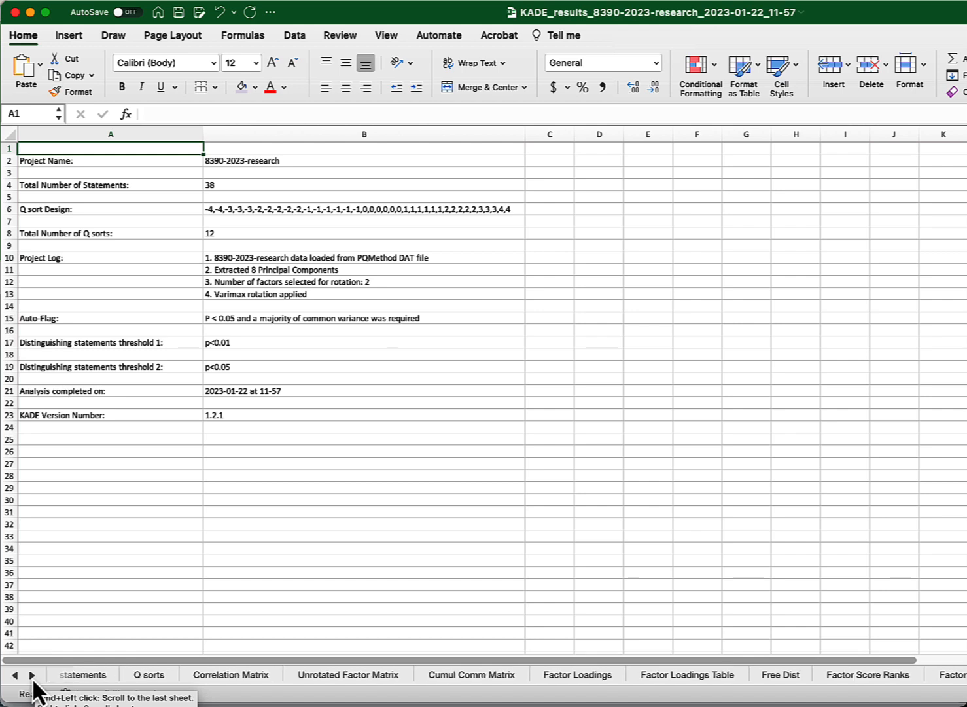
click(31, 676)
click(31, 676)
click(31, 675)
click(31, 676)
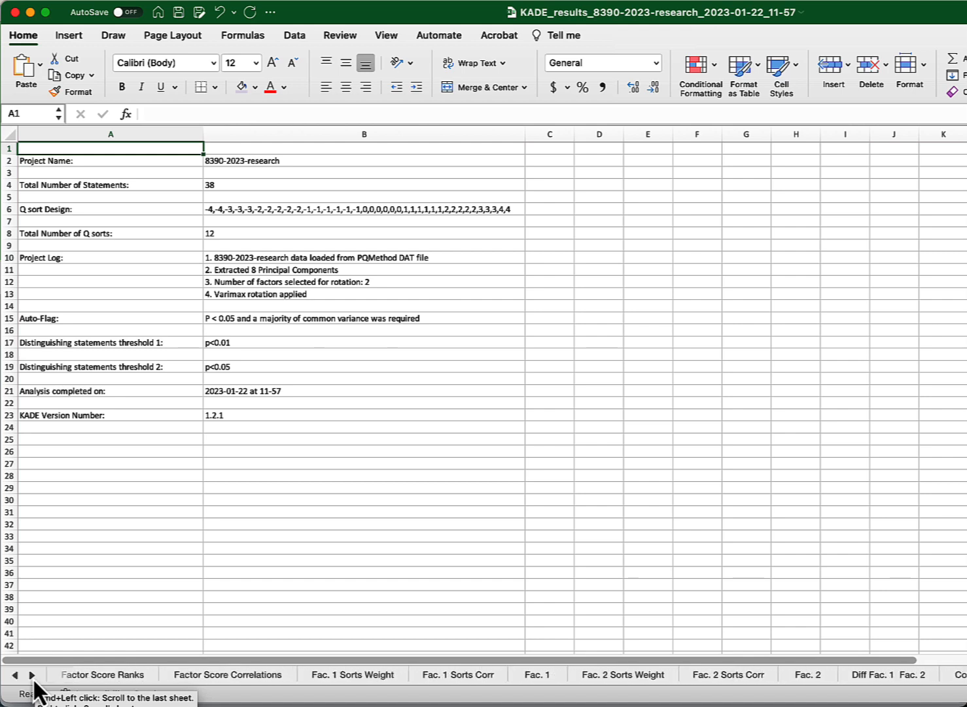
click(32, 676)
click(31, 676)
click(32, 676)
click(32, 676)
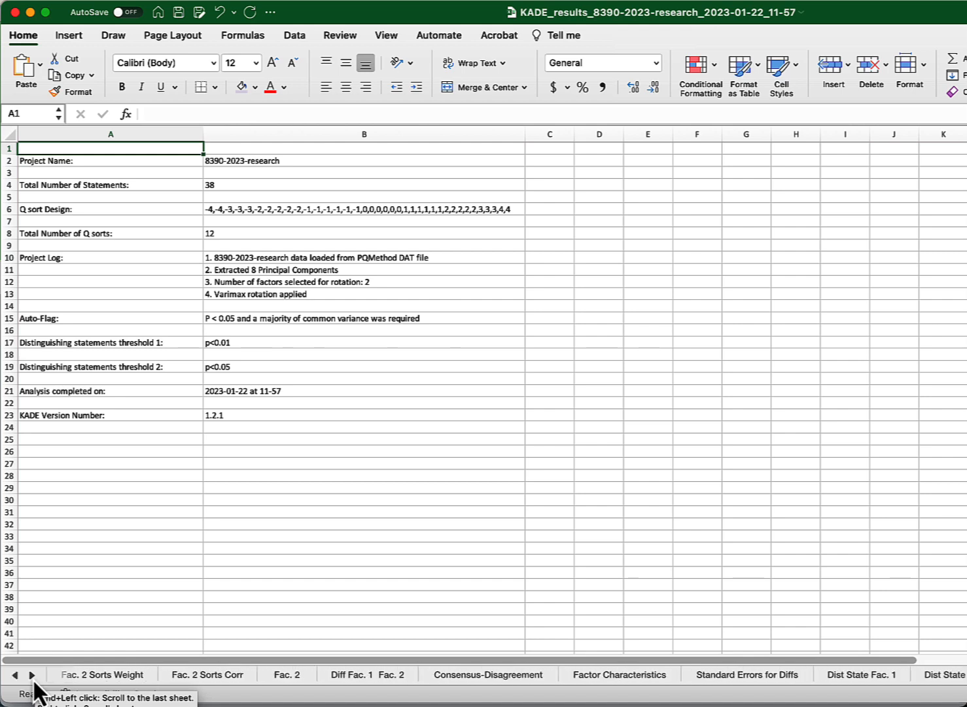
click(32, 678)
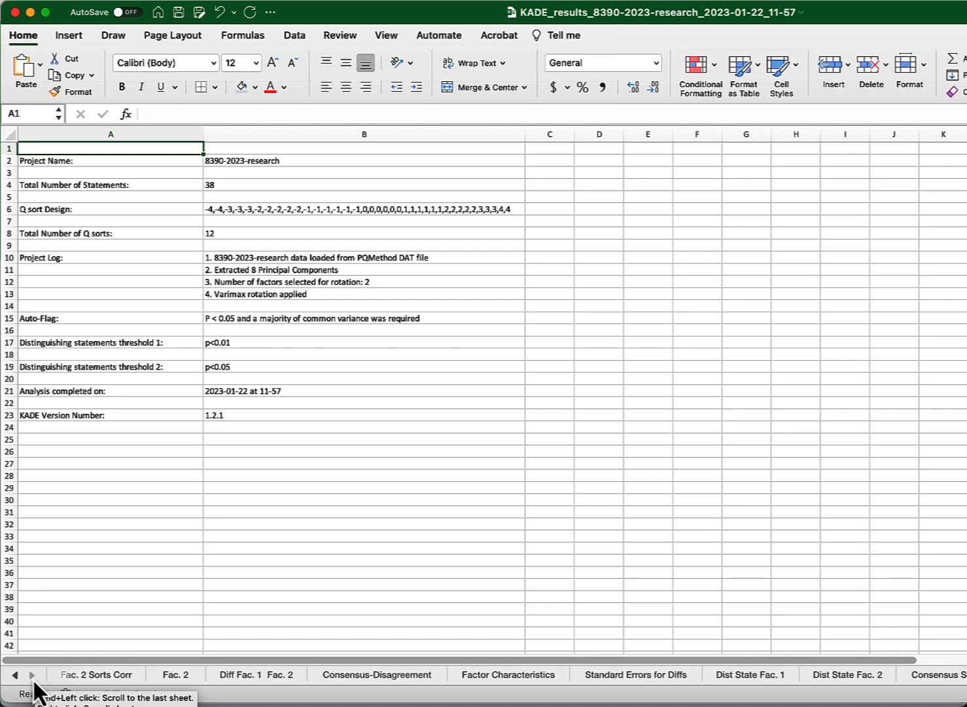
- Open the Consensus-Disagreement sheet and scroll through its statements with Factor 1, Factor 2 and variance values
click(400, 674)
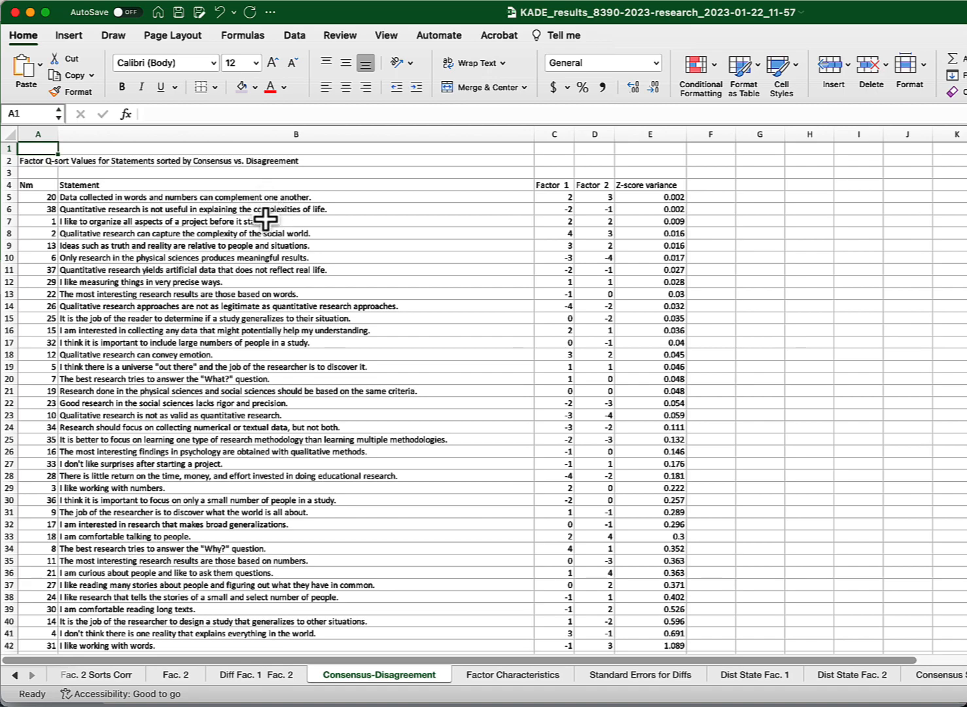
scroll(265, 215, down, 5)
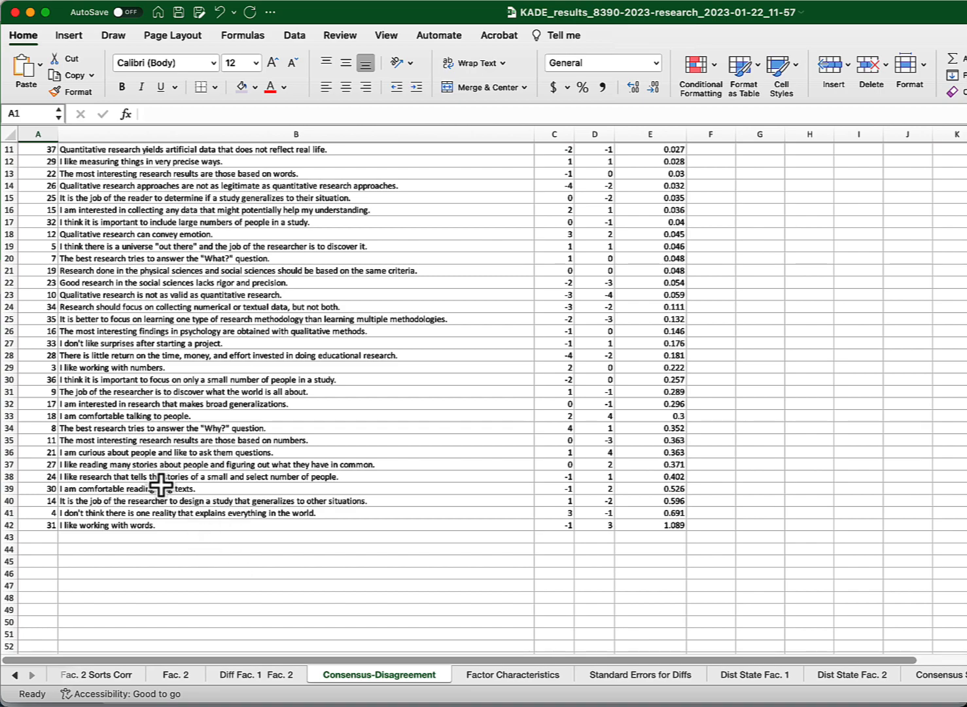
scroll(265, 496, up, 5)
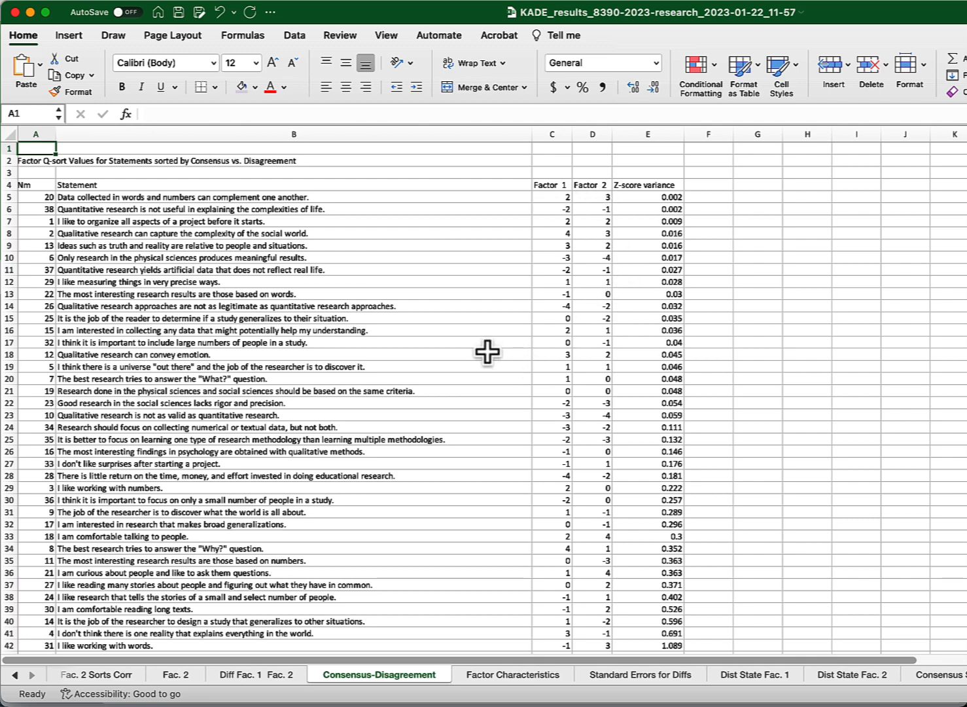
scroll(487, 352, down, 7)
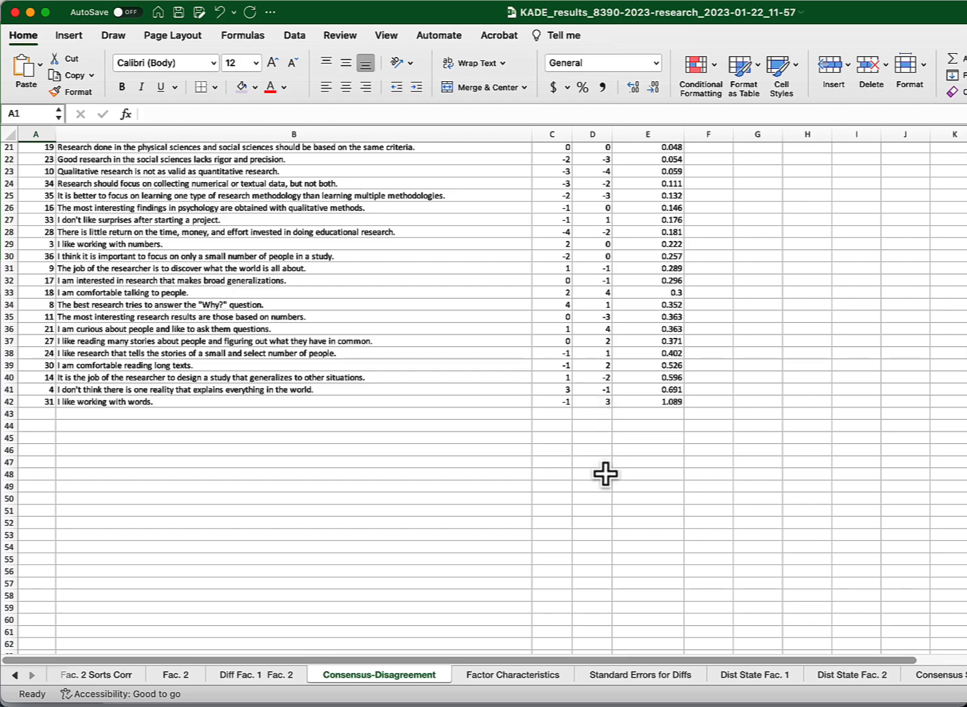
scroll(605, 474, up, 6)
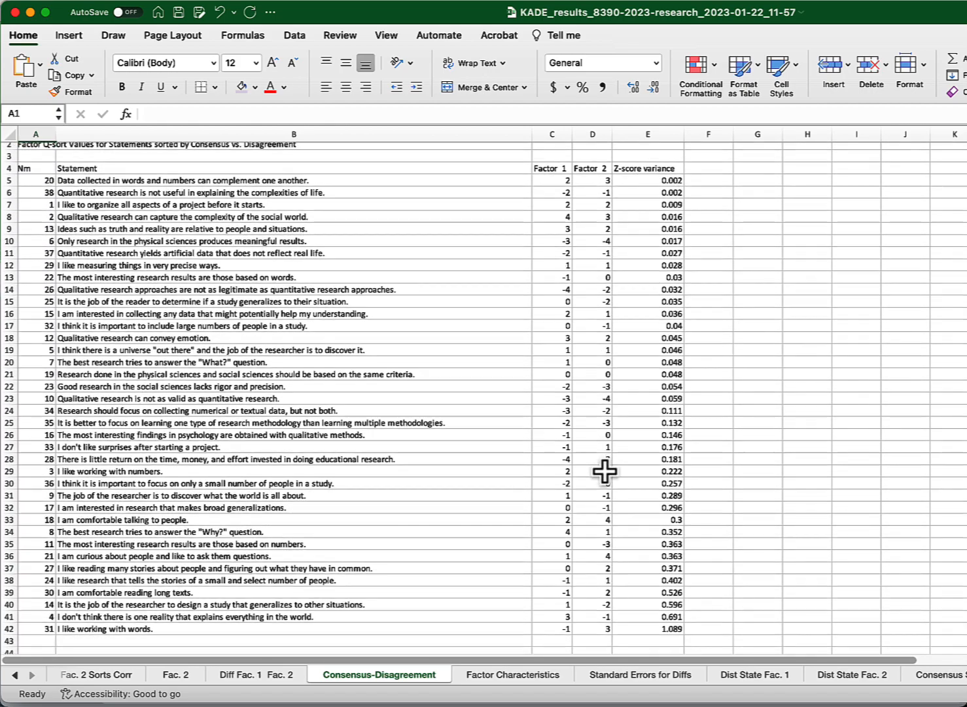
scroll(605, 471, down, 2)
scroll(605, 471, up, 3)
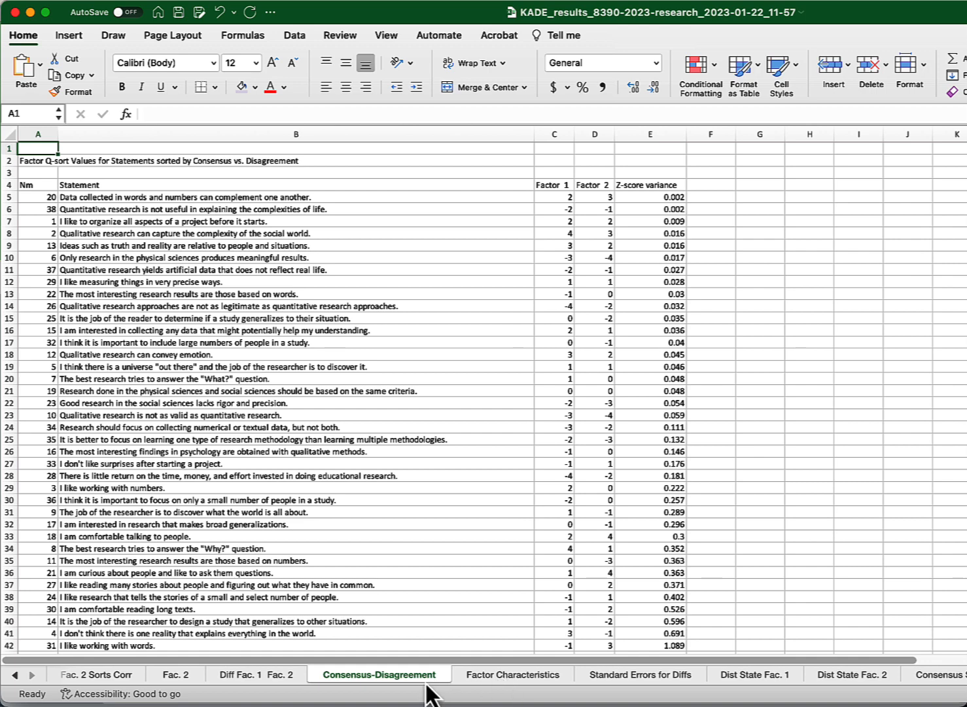
- Copy the Consensus-Disagreement sheet, placing the copy before Factor Characteristics
right_click(396, 672)
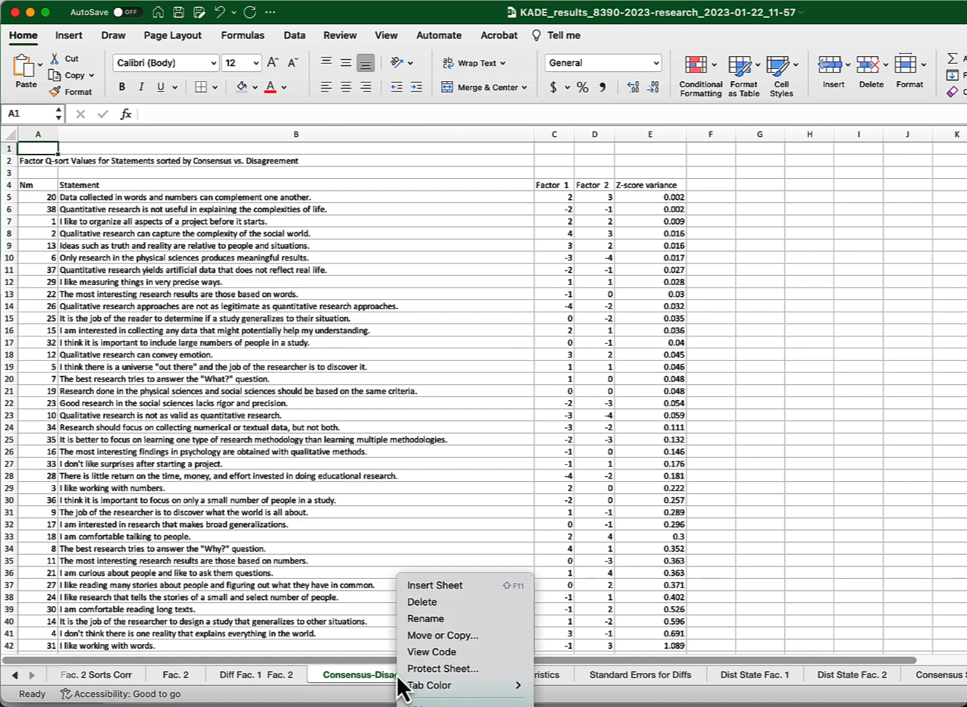
click(425, 635)
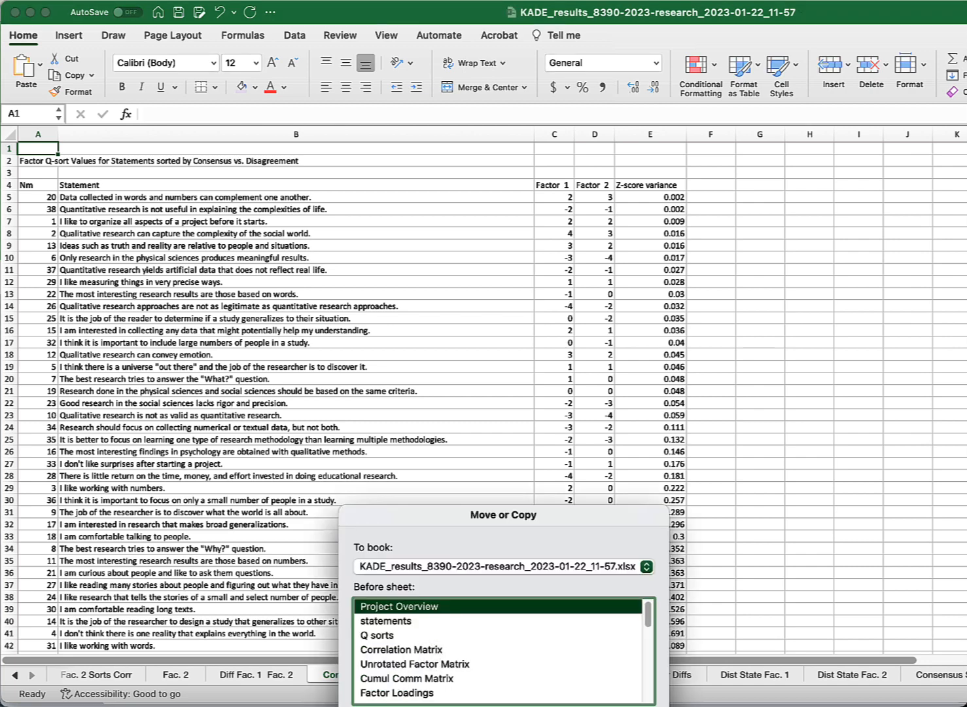
drag(648, 619, 652, 678)
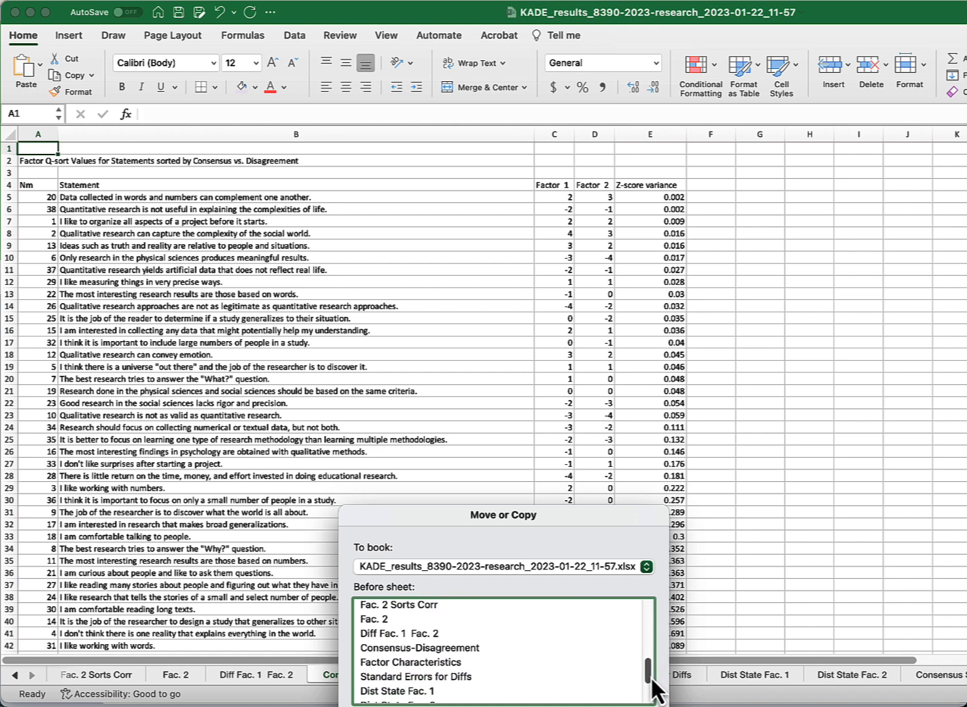
click(400, 662)
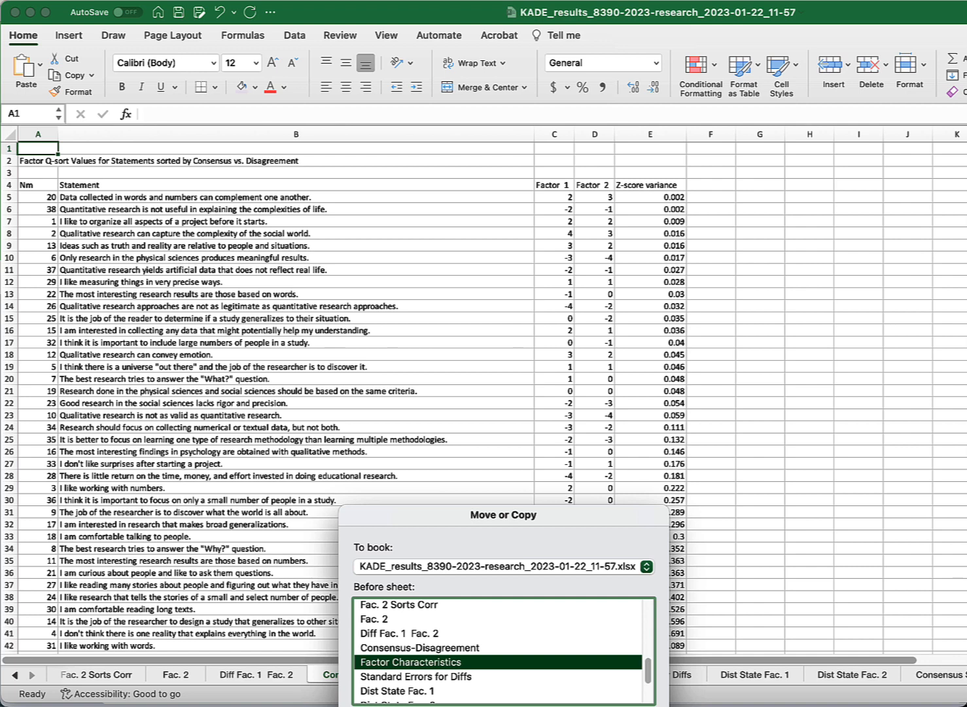
key(Return)
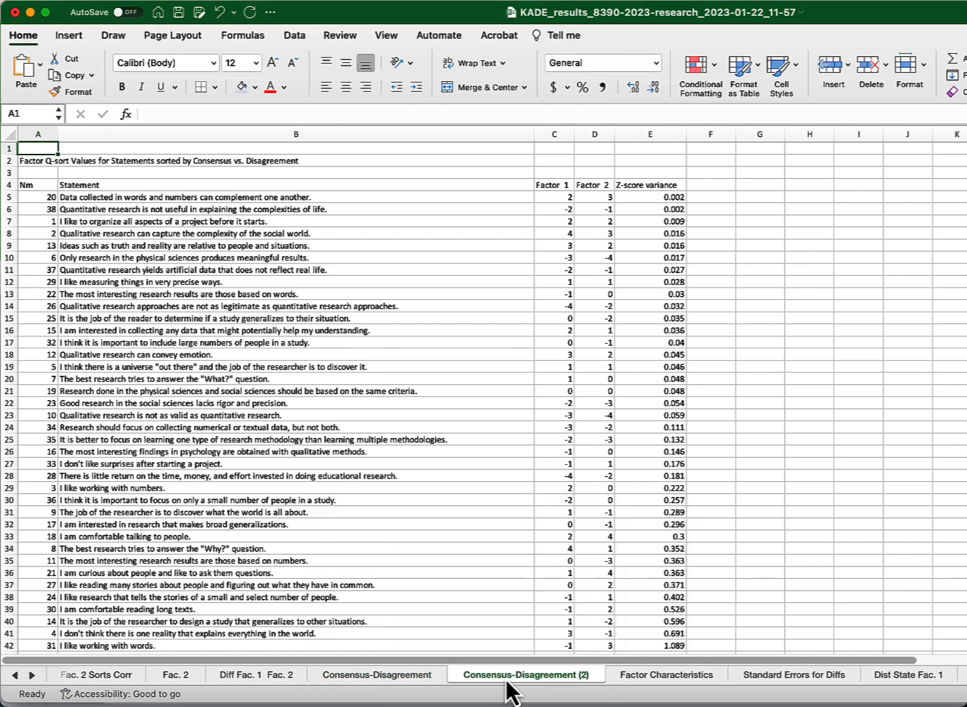
- Compare the original sheet with its copy, then select rows 5 through 42 on Consensus-Disagreement (2)
click(399, 680)
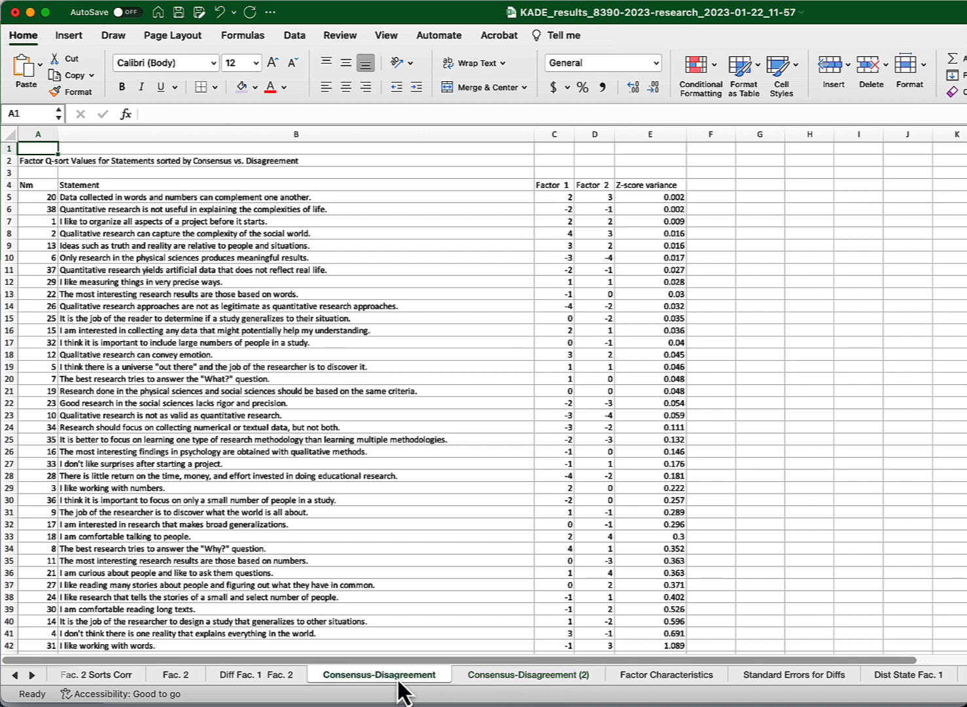
click(480, 678)
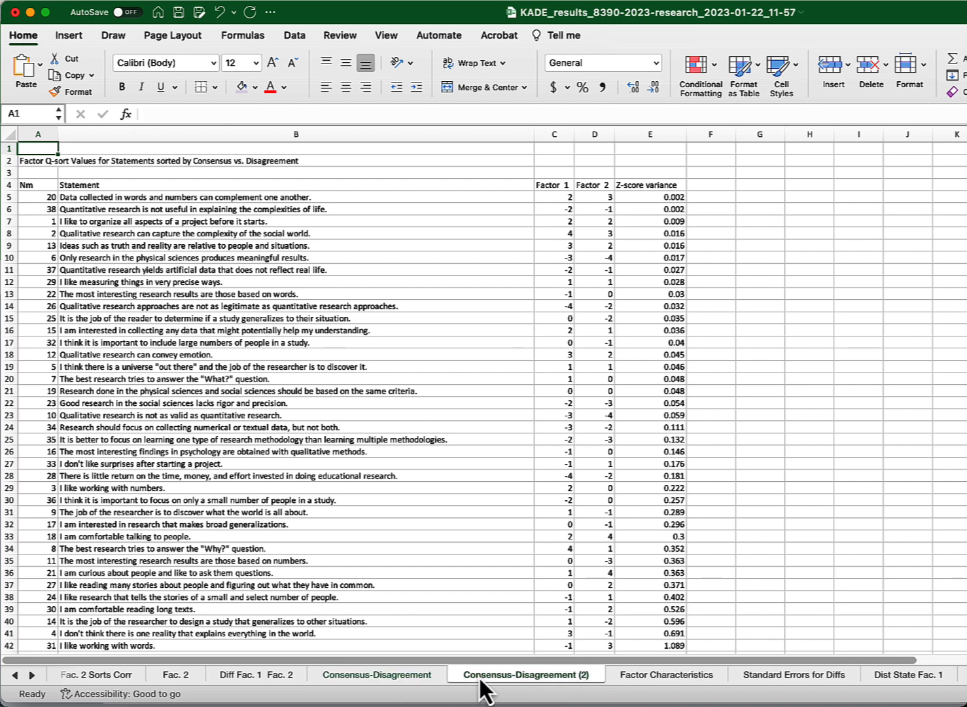
click(412, 674)
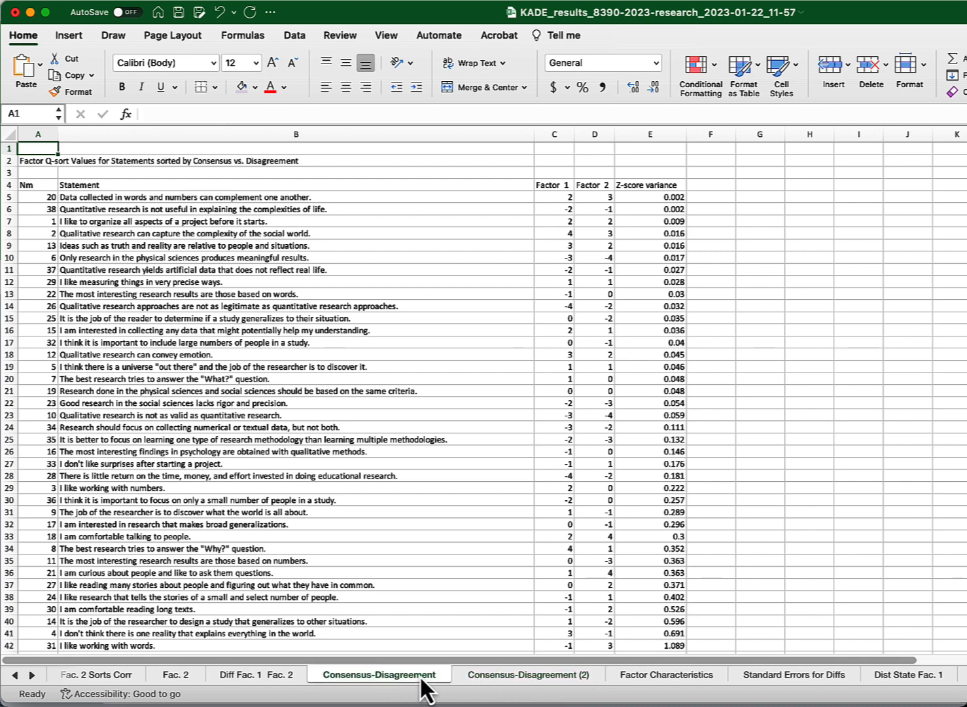
click(503, 681)
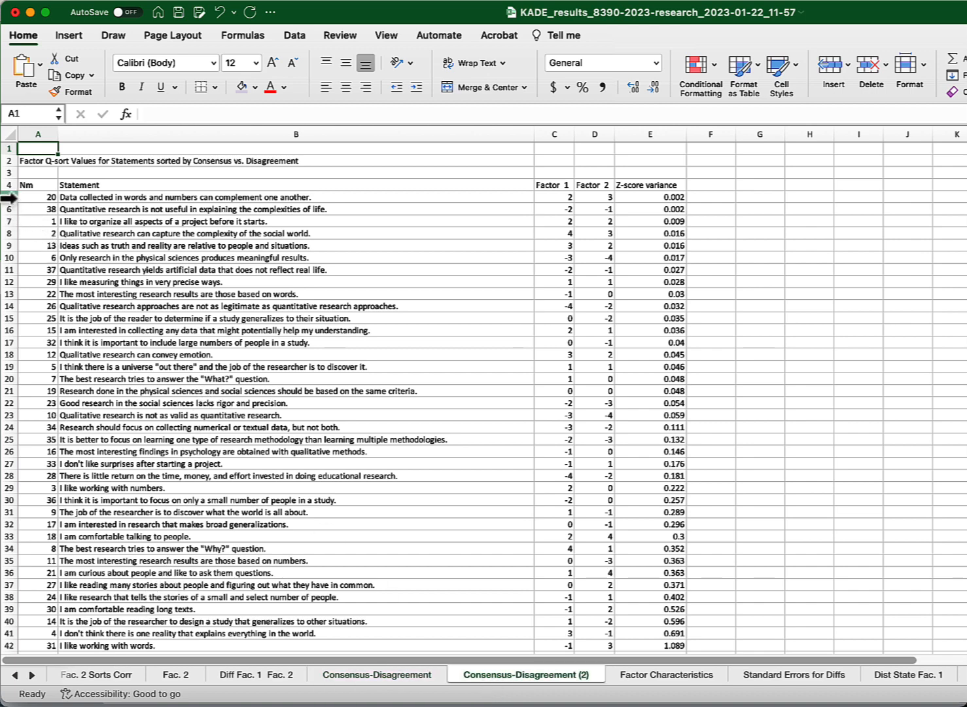
drag(6, 197, 9, 596)
scroll(56, 288, up, 3)
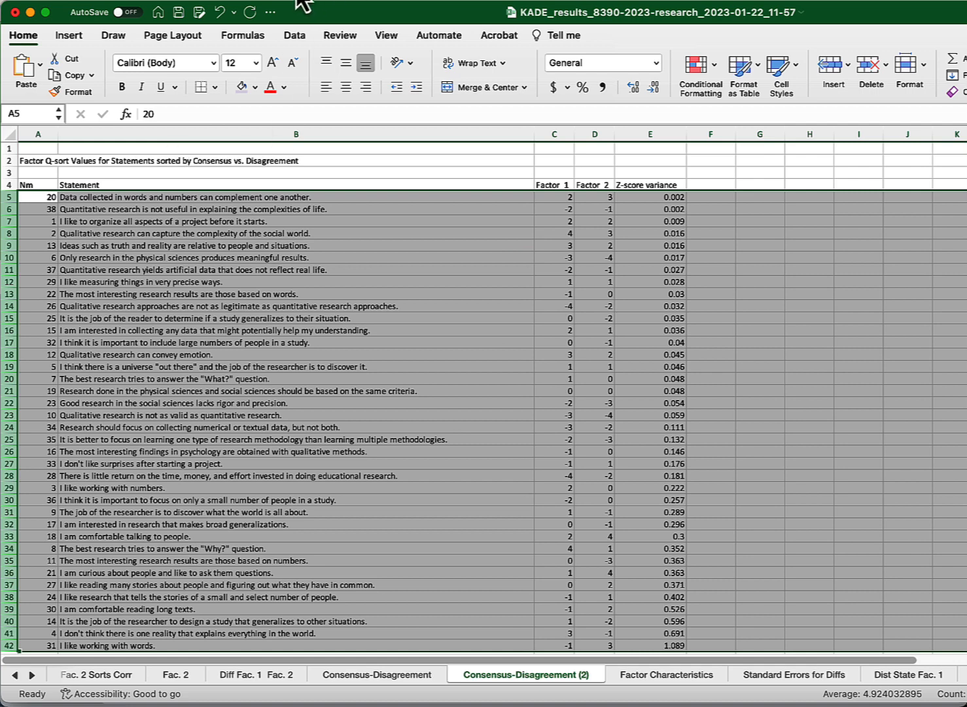
- Sort the selected rows by the Nm column, smallest to largest, then return to KADE
click(294, 37)
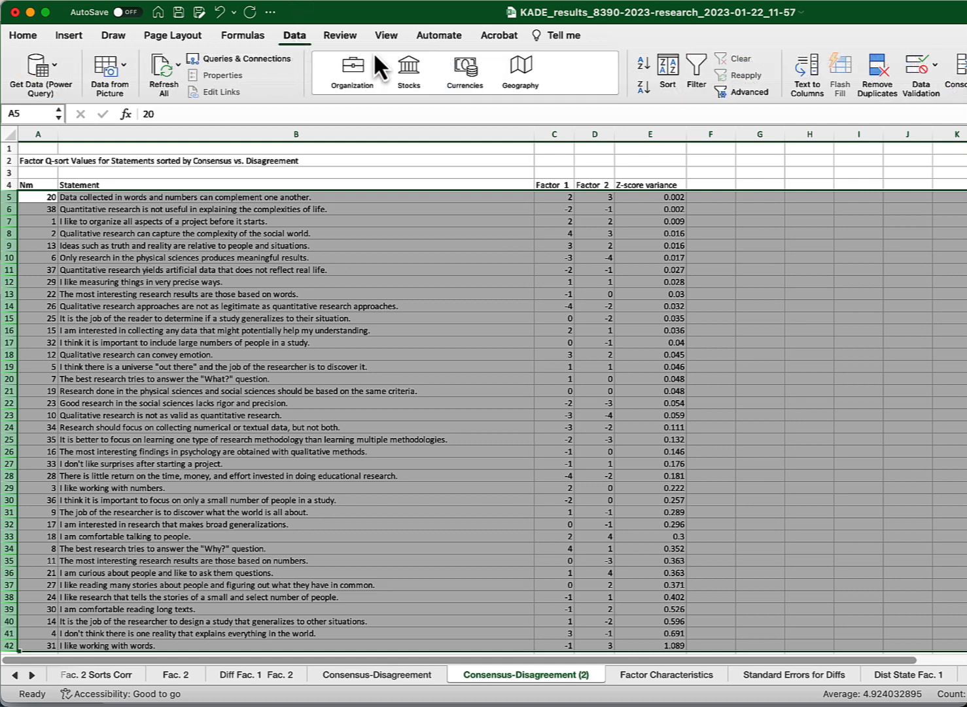
click(667, 68)
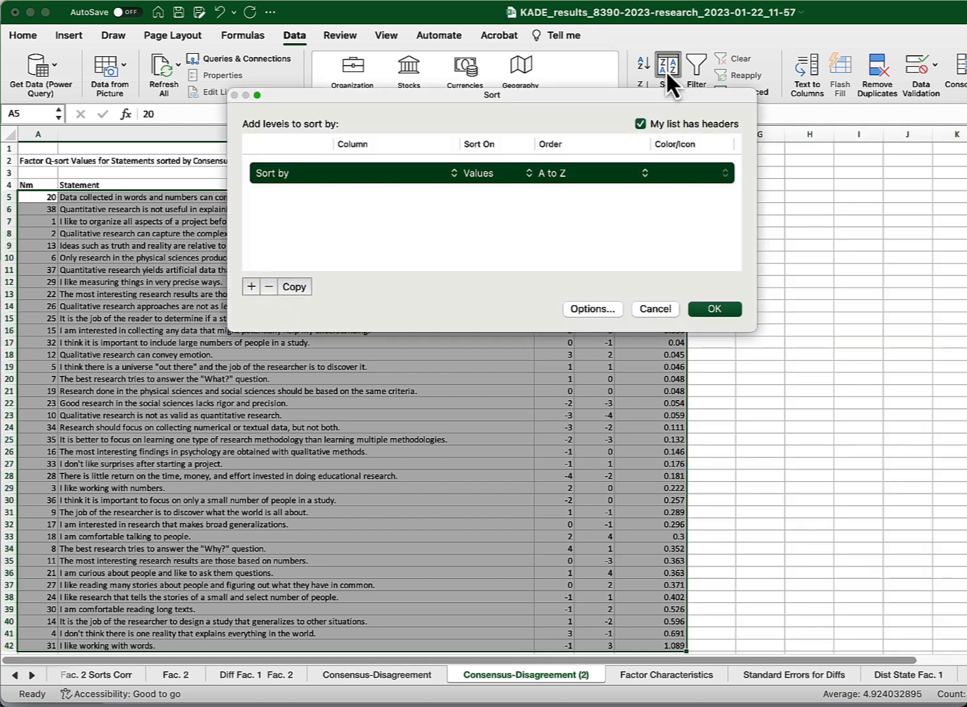
click(373, 172)
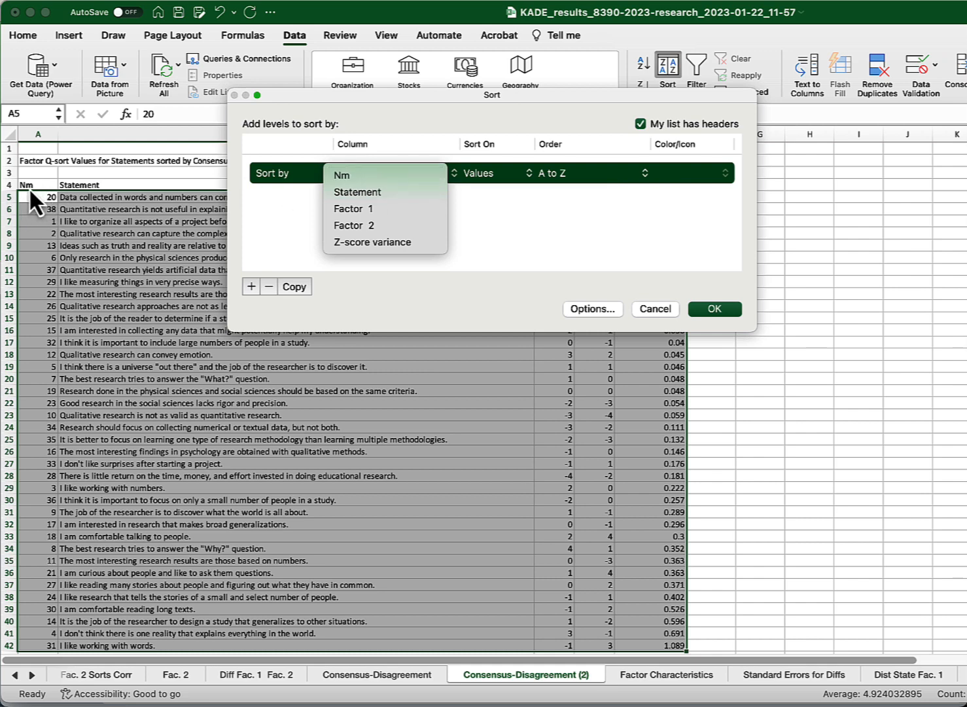
click(367, 177)
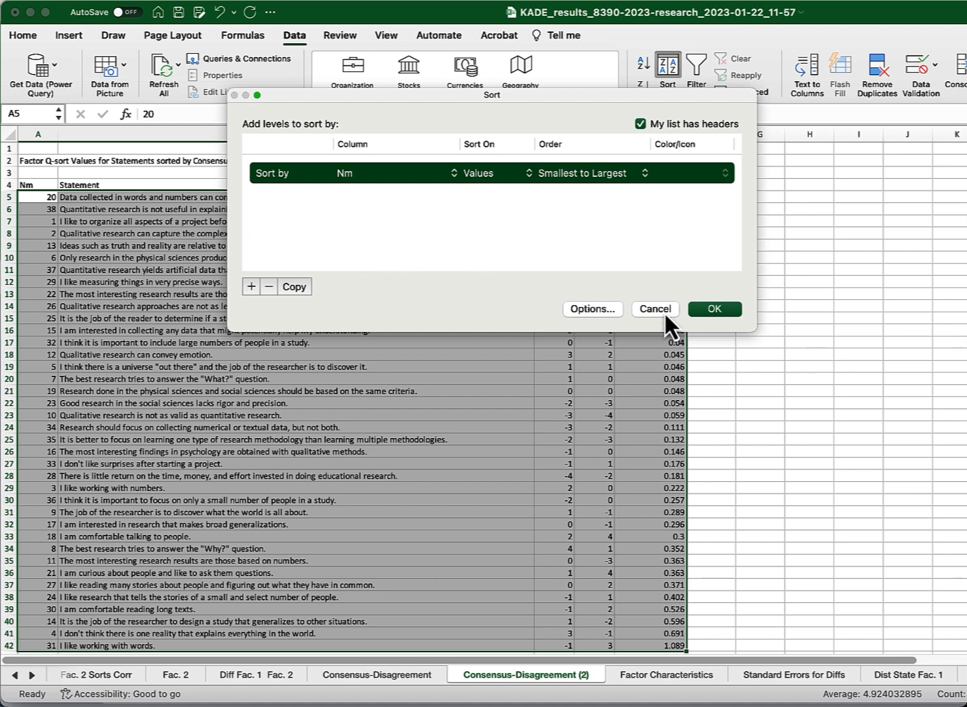
click(714, 310)
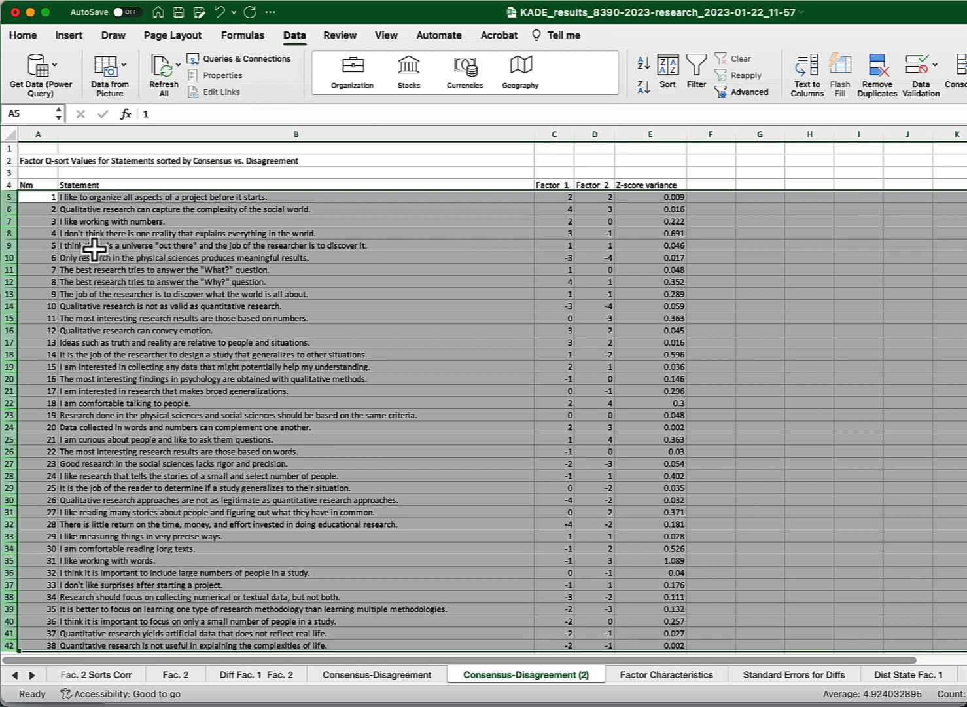
scroll(120, 258, down, 2)
scroll(120, 259, up, 1)
key(super+Tab)
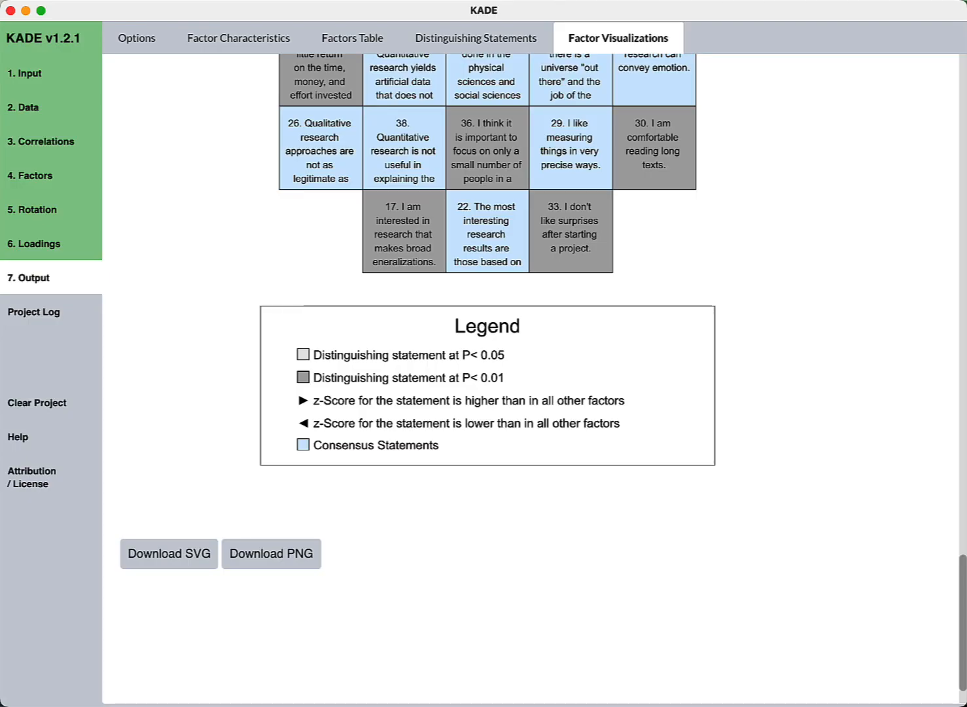